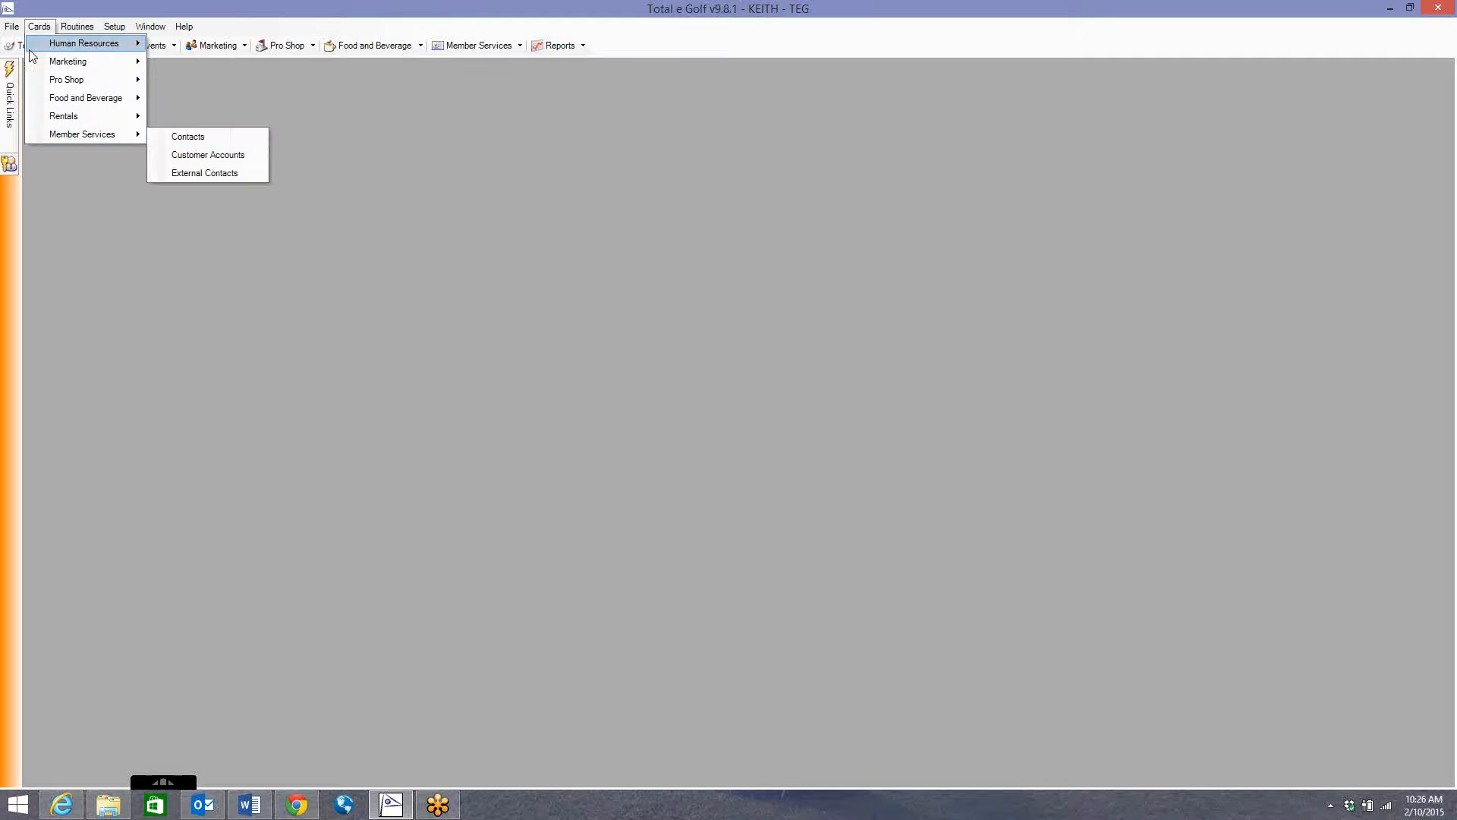
# Open the Contacts window from the Member Services cards.
pyautogui.click(190, 136)
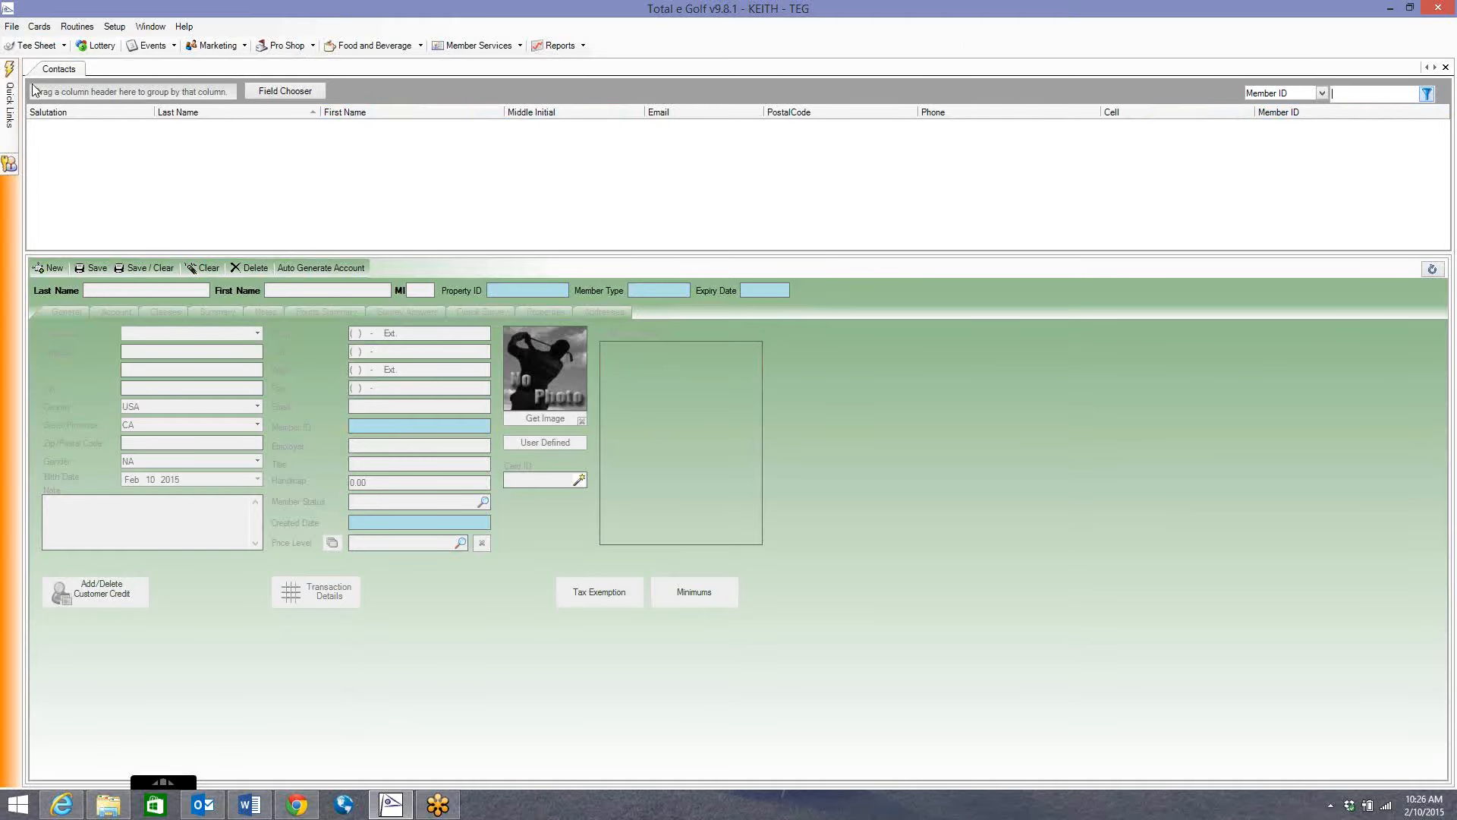
# Load every contact record into the Contacts grid and scroll the list.
pyautogui.click(1428, 98)
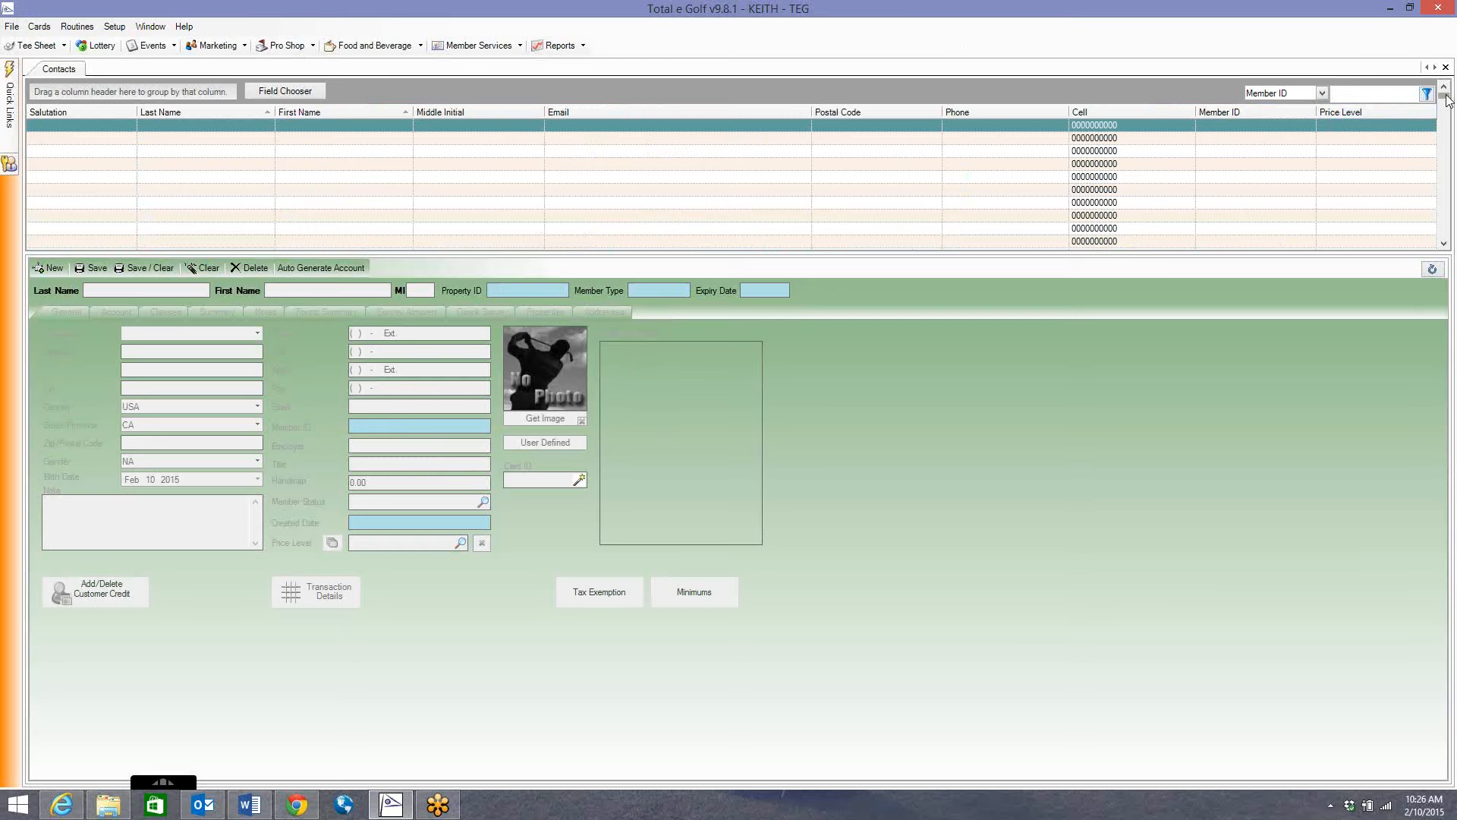
pyautogui.moveTo(1448, 101); pyautogui.dragTo(1448, 176)
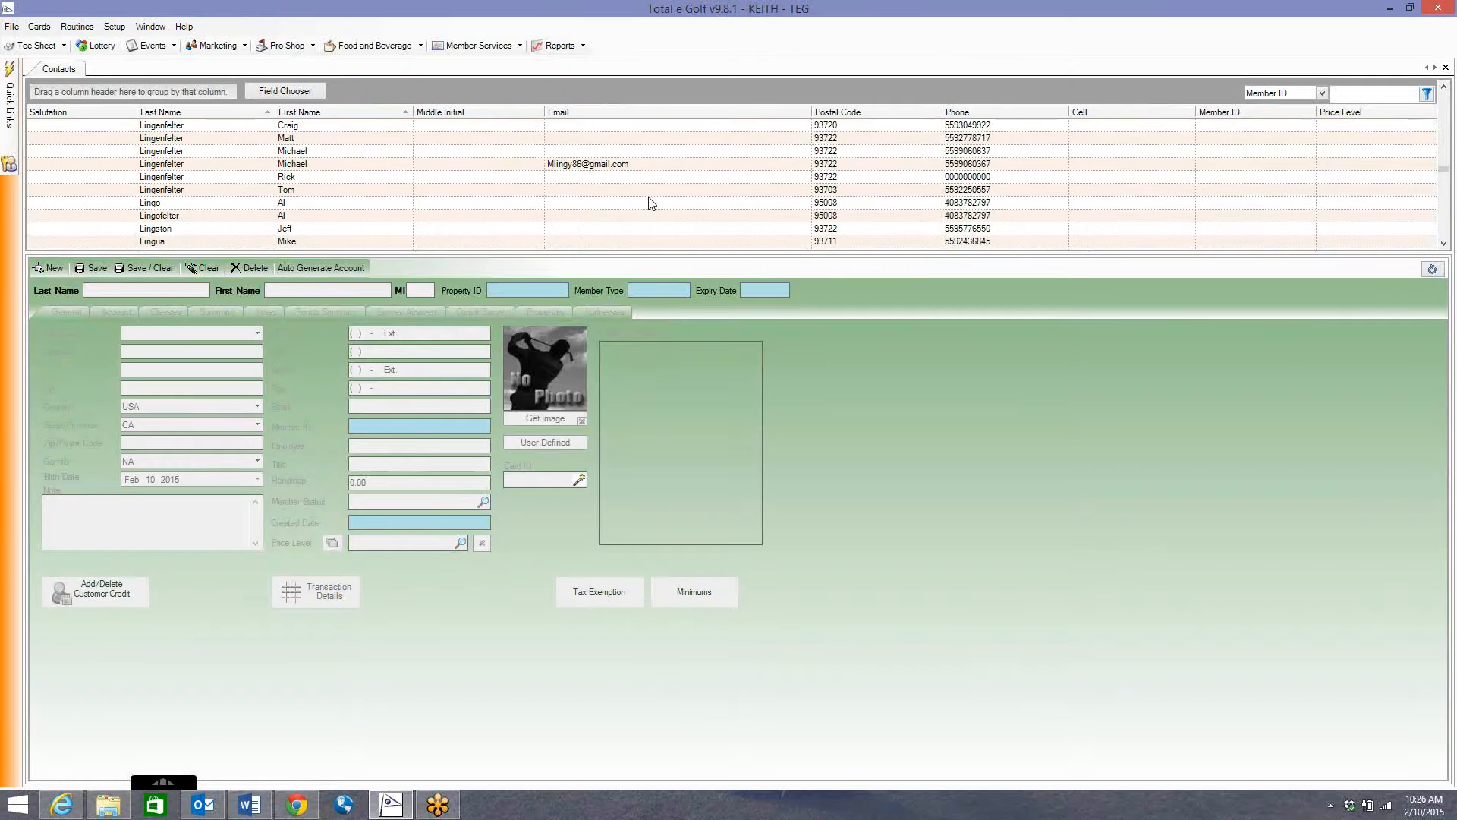
# Preview a couple of listed contacts and inspect the searchable fields list.
pyautogui.click(329, 176)
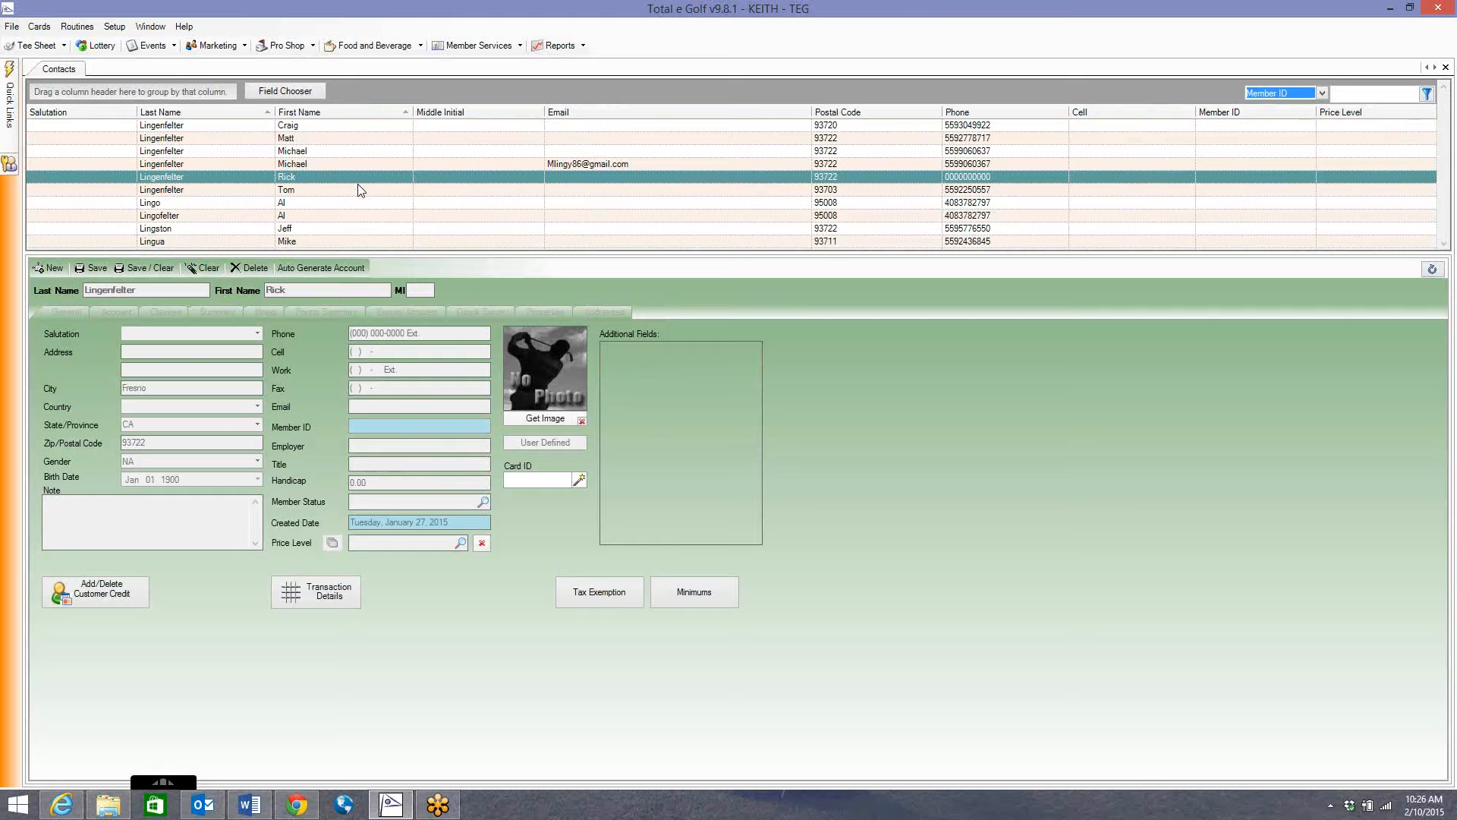
pyautogui.scroll(-1, 580, 156)
pyautogui.click(580, 151)
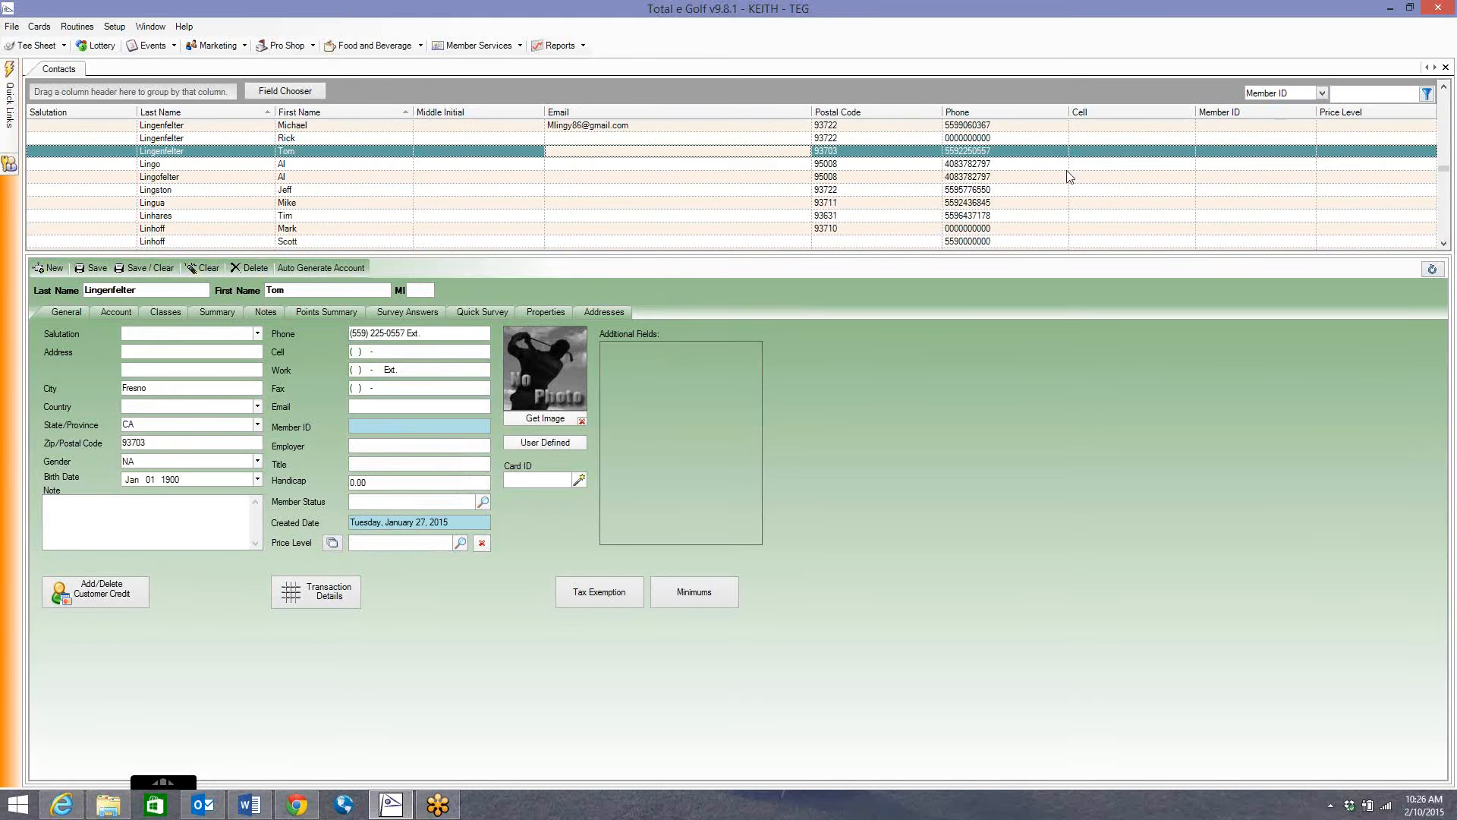
pyautogui.click(1293, 95)
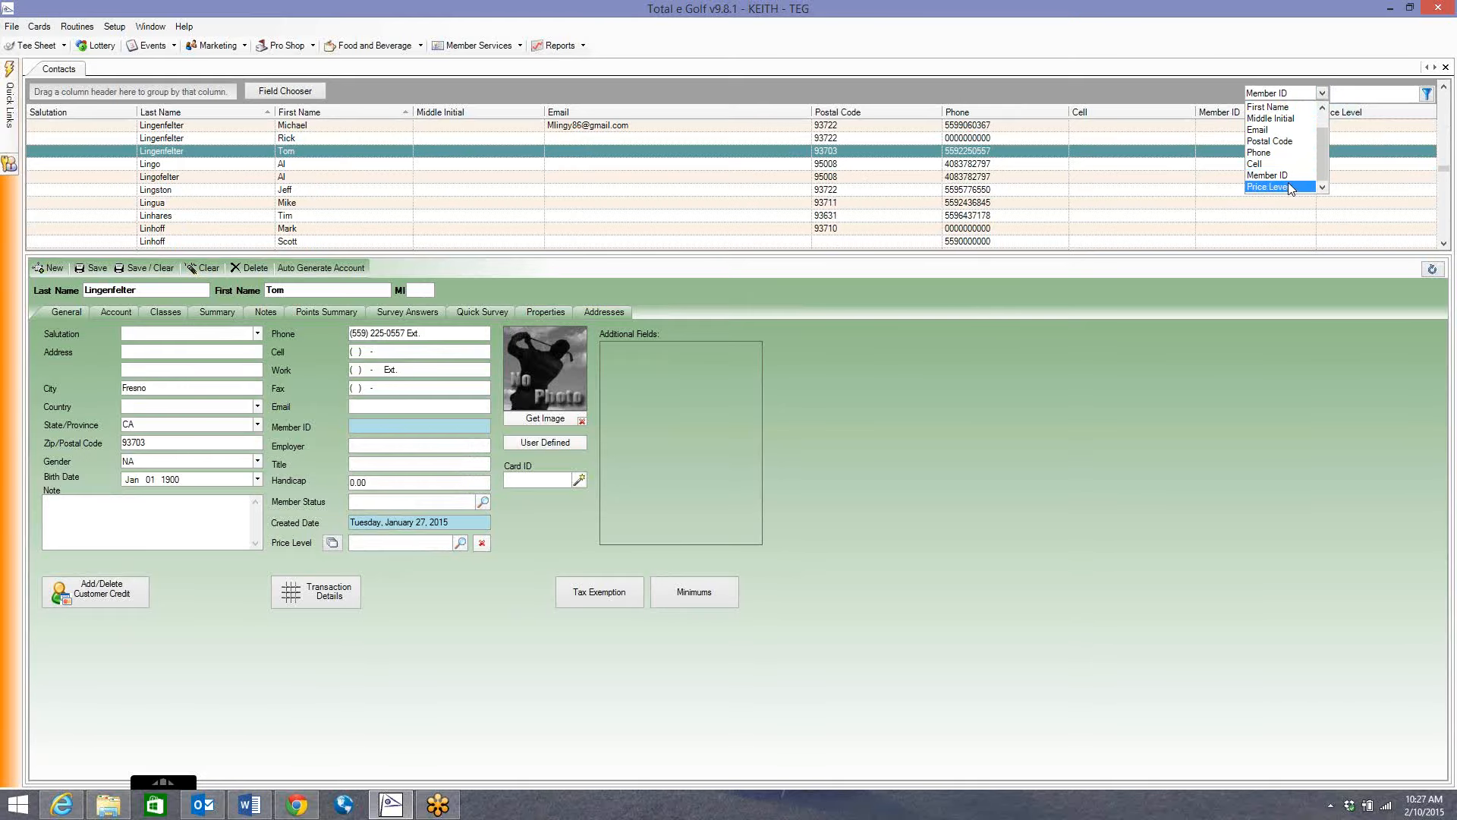
pyautogui.moveTo(1324, 148); pyautogui.dragTo(1325, 131)
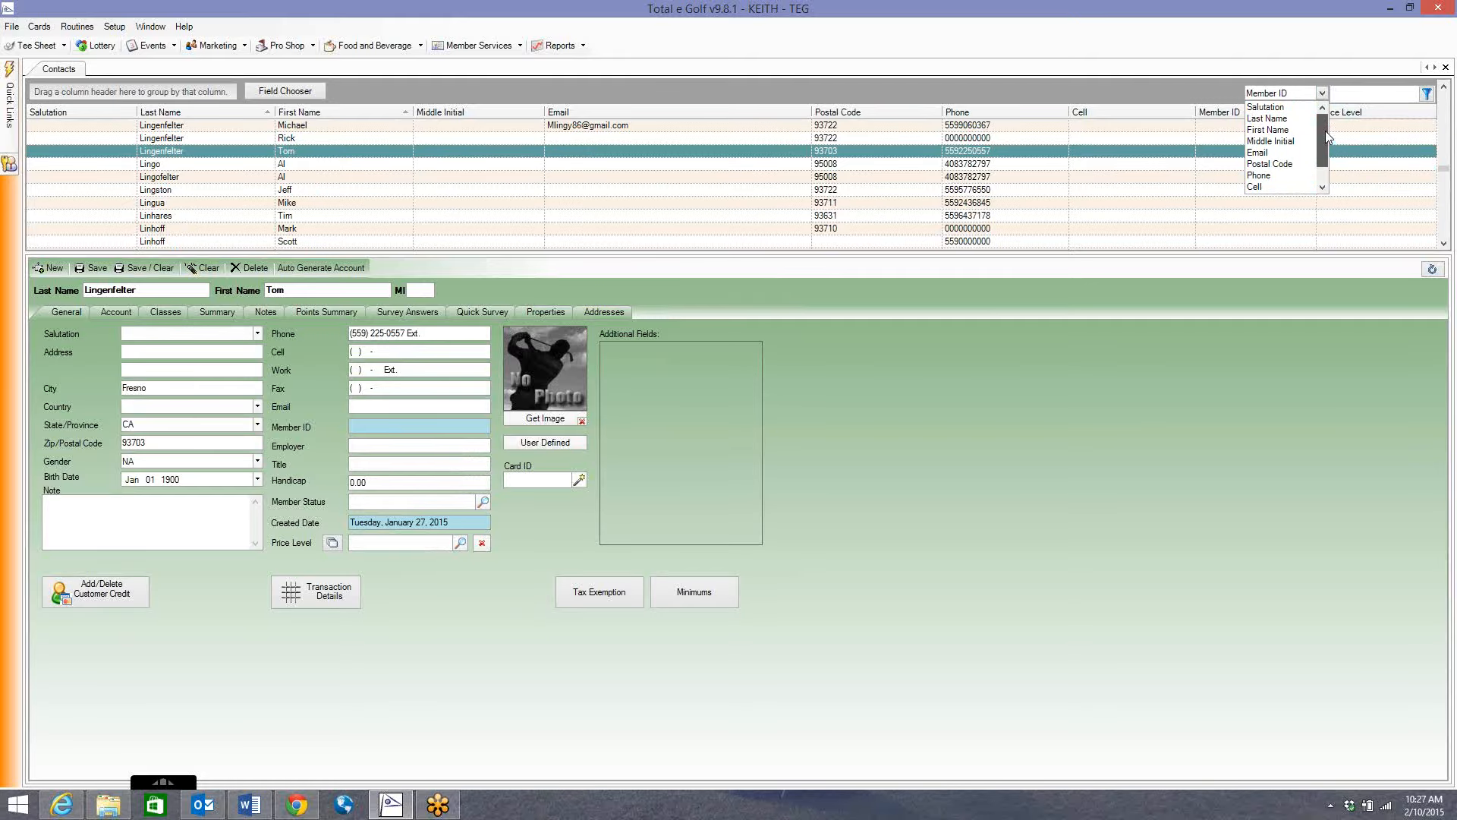
pyautogui.click(1179, 95)
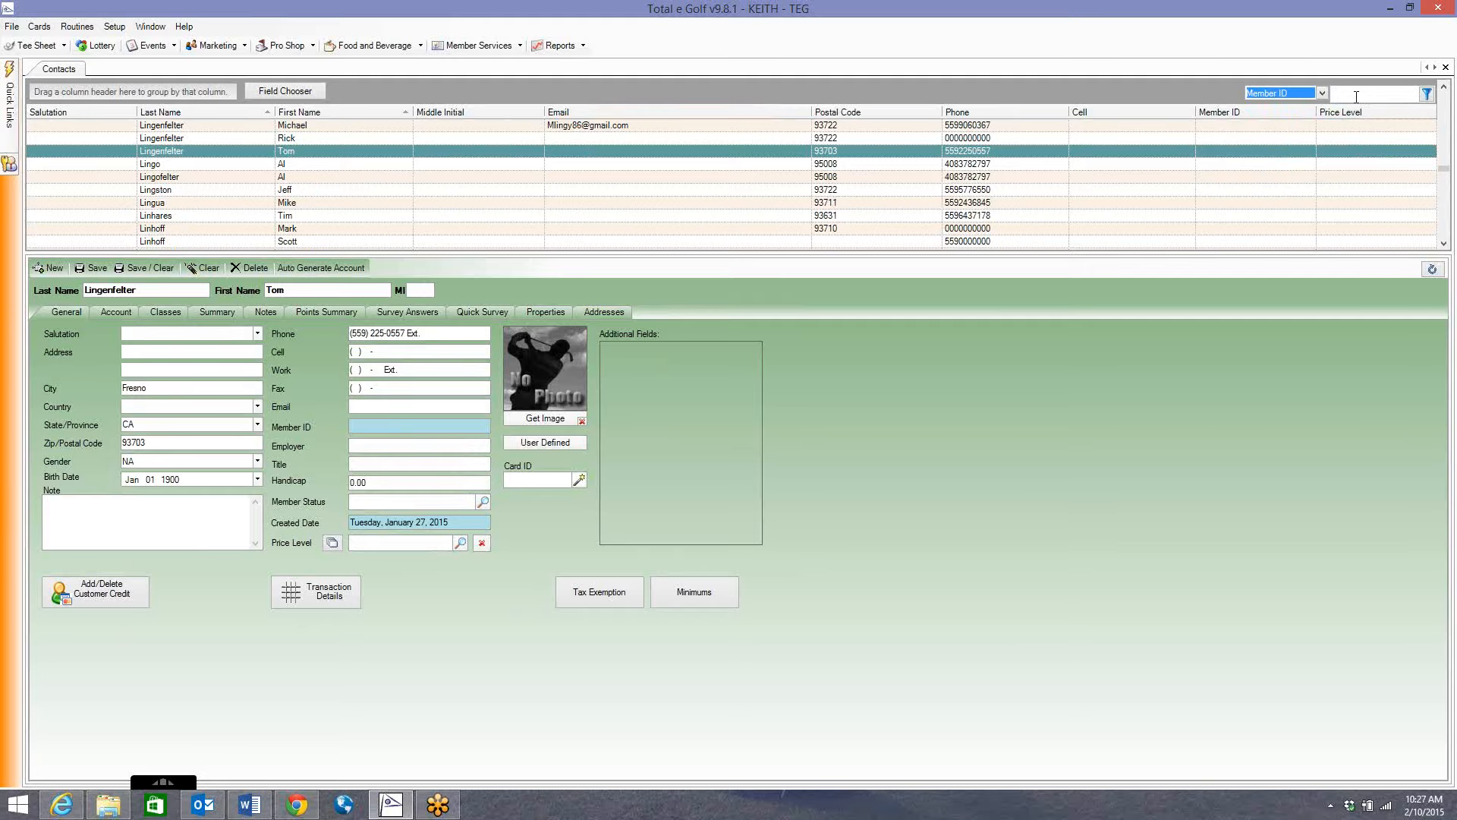
# Search the contacts by Last Name for 'berry'.
pyautogui.click(1304, 95)
pyautogui.scroll(1, 1299, 112)
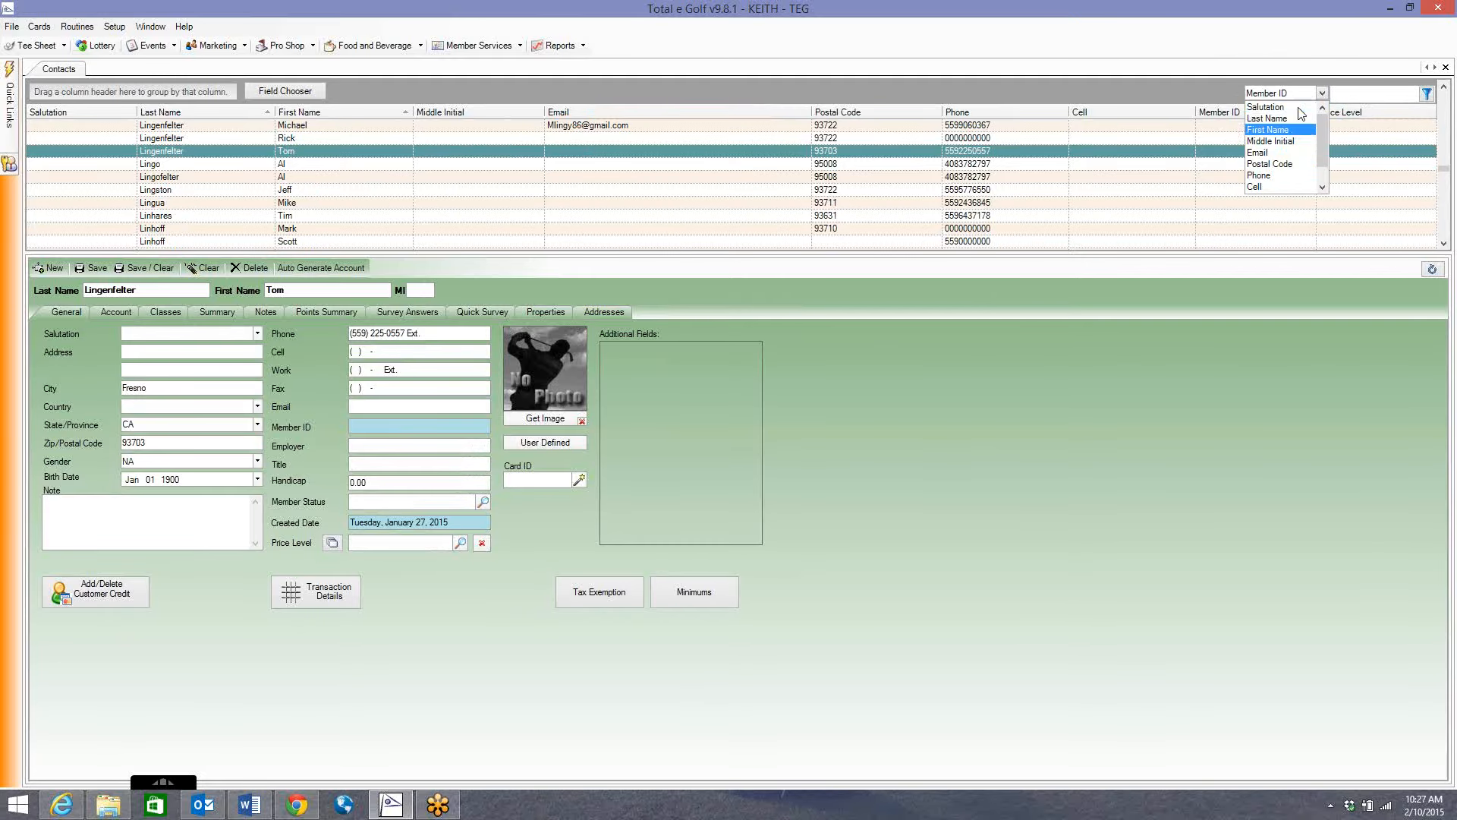
pyautogui.click(1294, 119)
pyautogui.click(1352, 96)
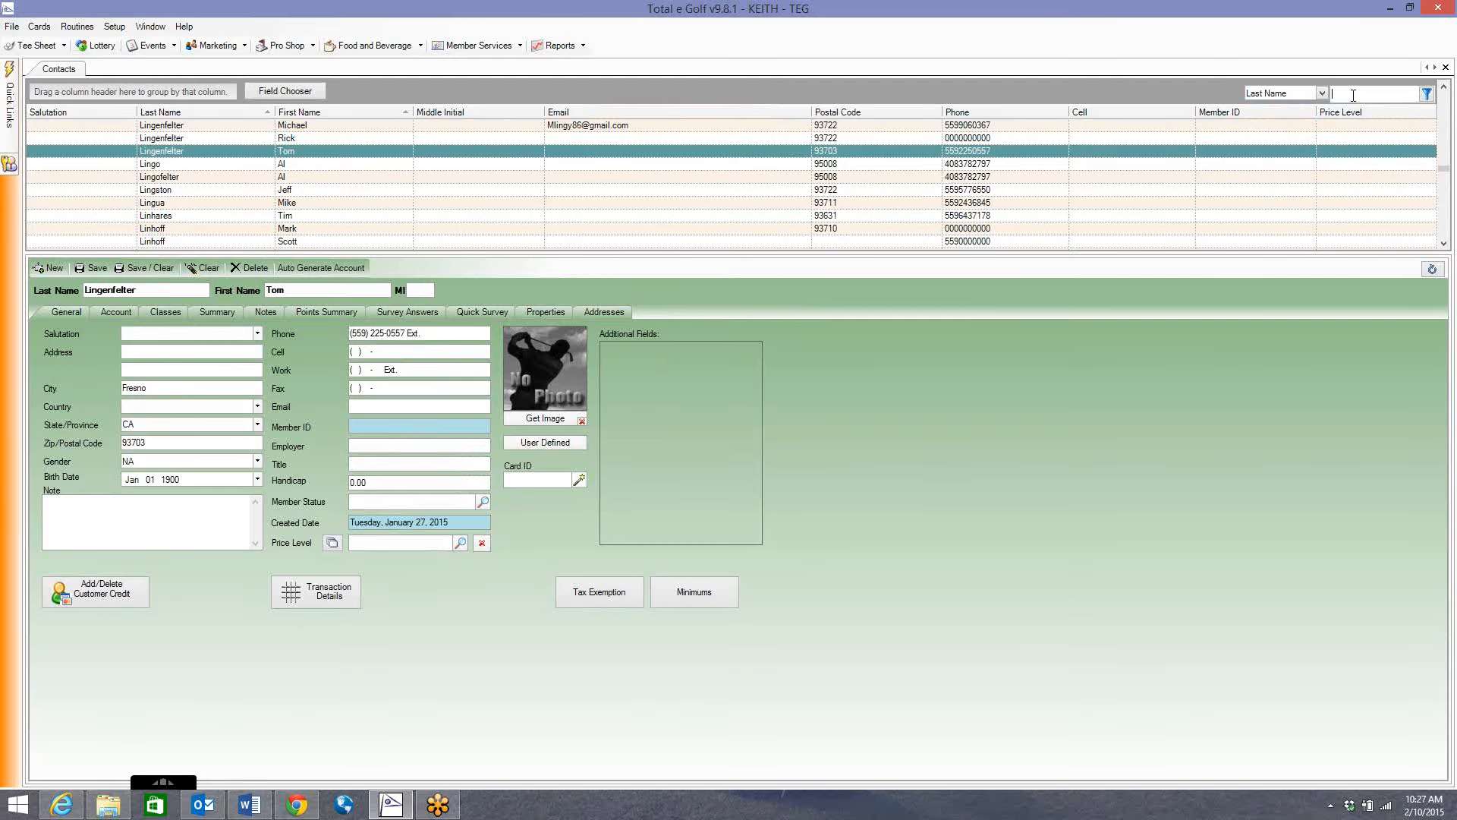
pyautogui.write('berry')
# Open the matching contact that has EMPLOYEE pricing.
pyautogui.click(266, 179)
pyautogui.scroll(-3, 227, 194)
pyautogui.scroll(-1, 249, 203)
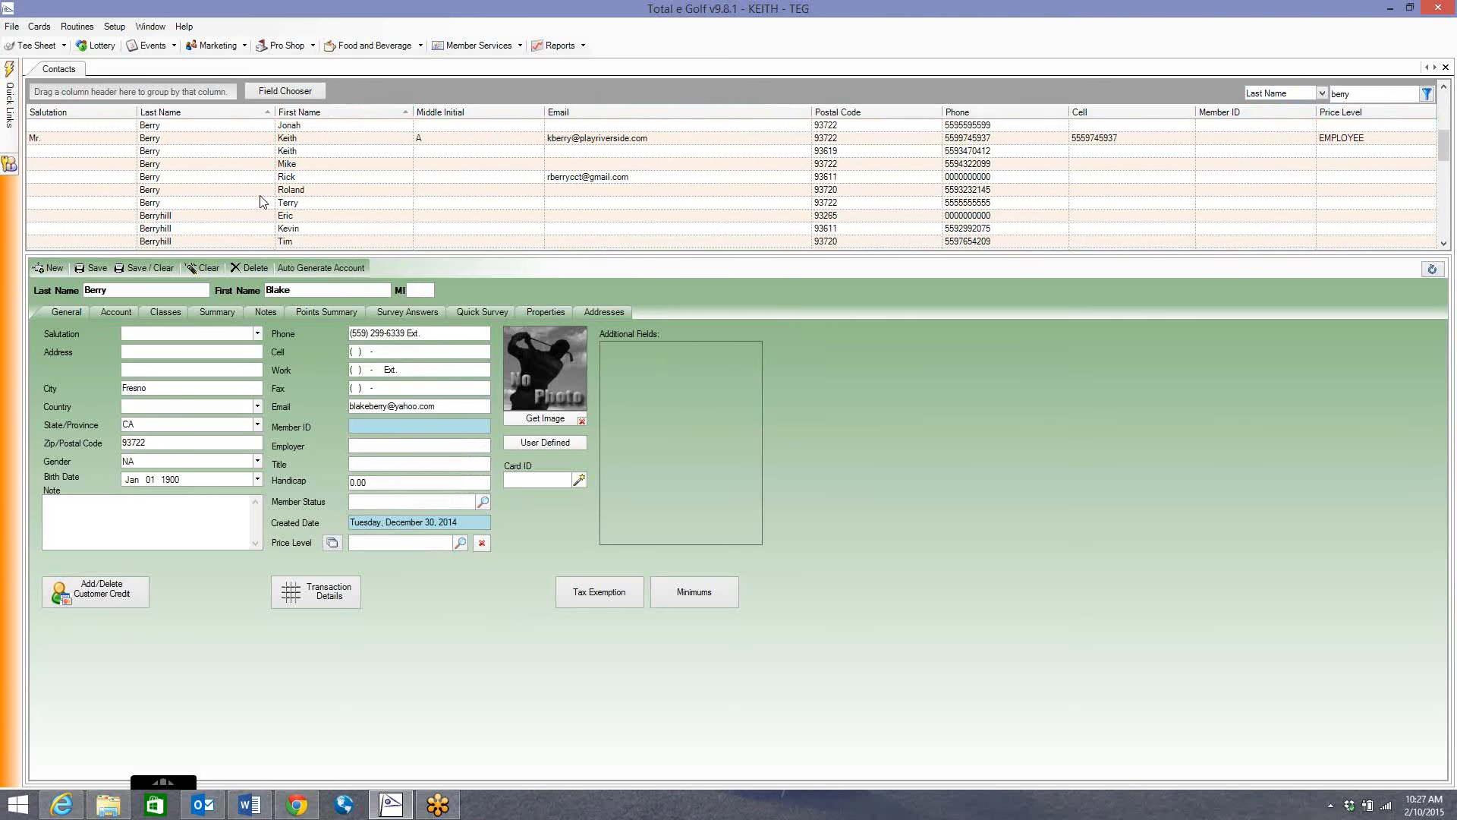
pyautogui.click(243, 151)
pyautogui.click(252, 141)
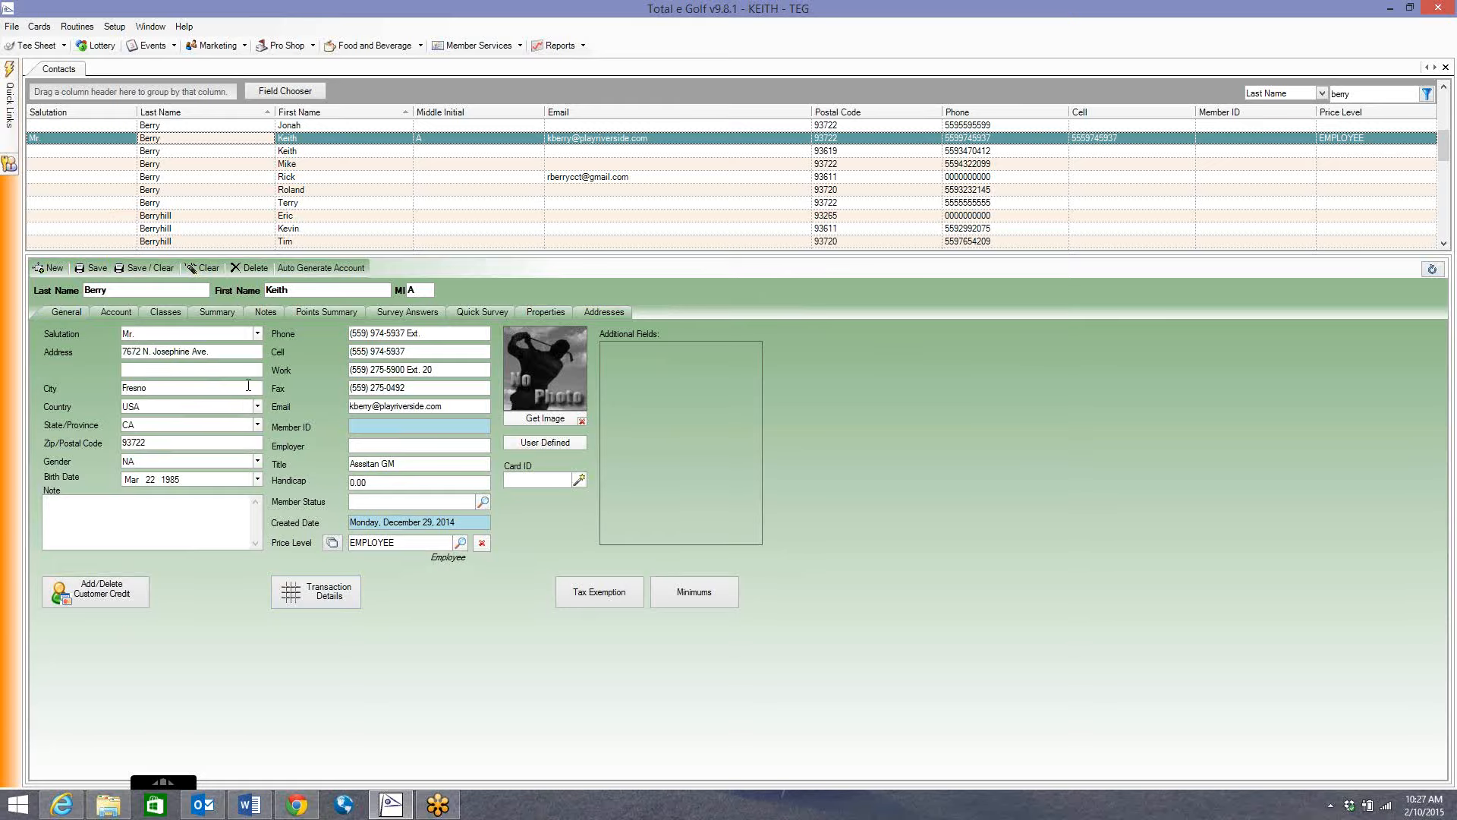
pyautogui.click(112, 312)
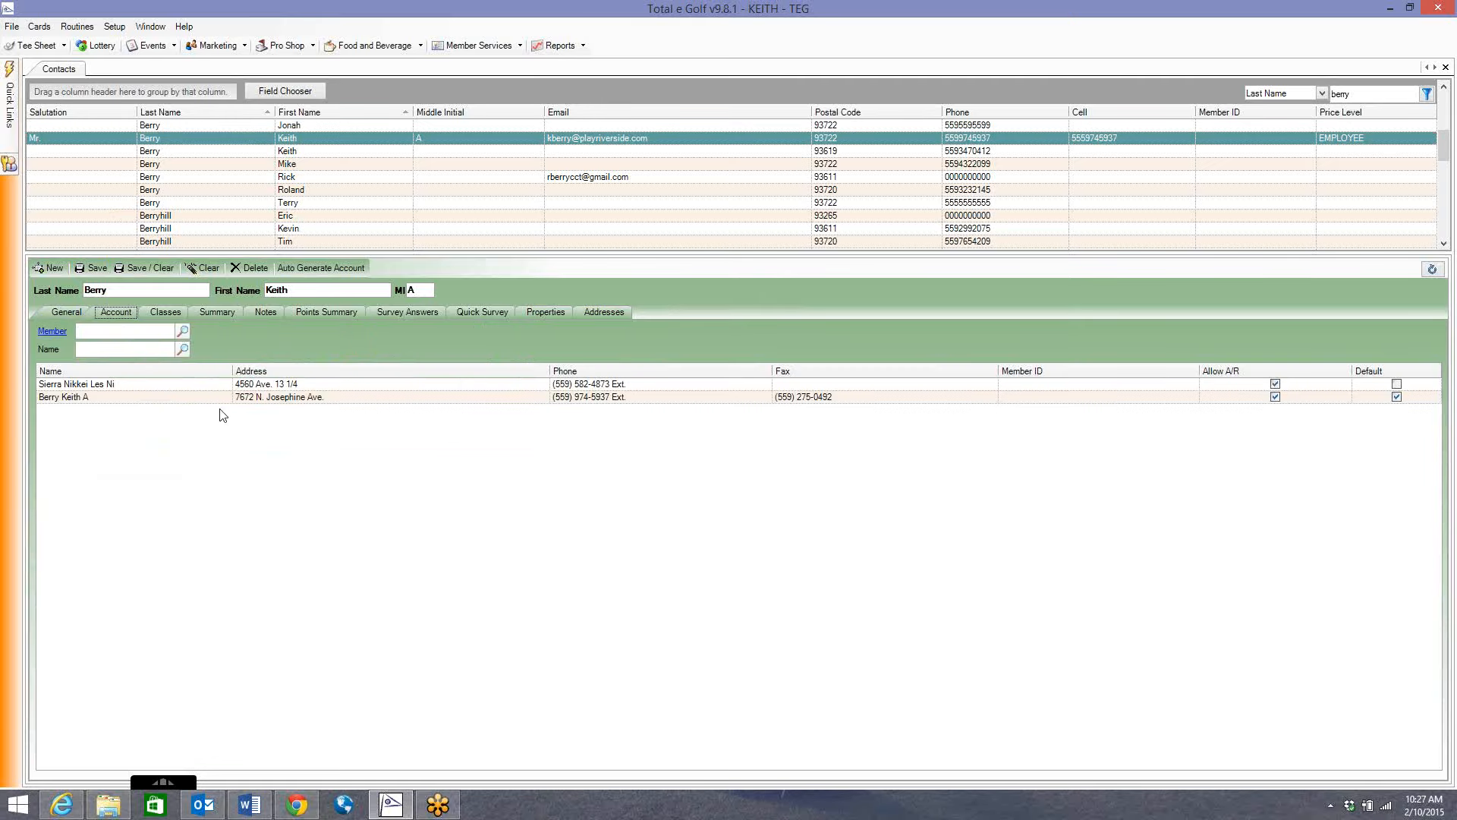
pyautogui.click(162, 313)
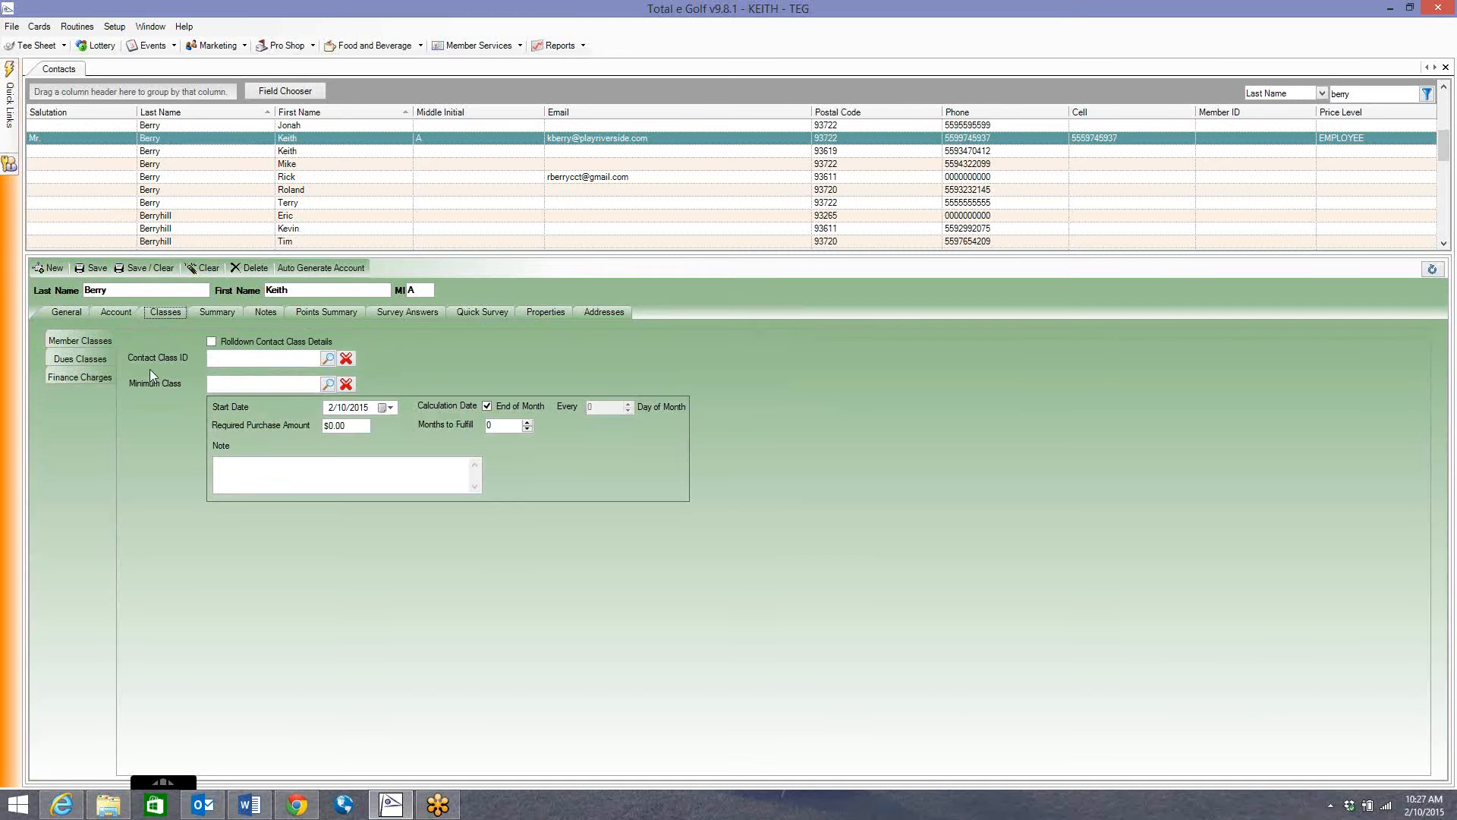
pyautogui.click(207, 308)
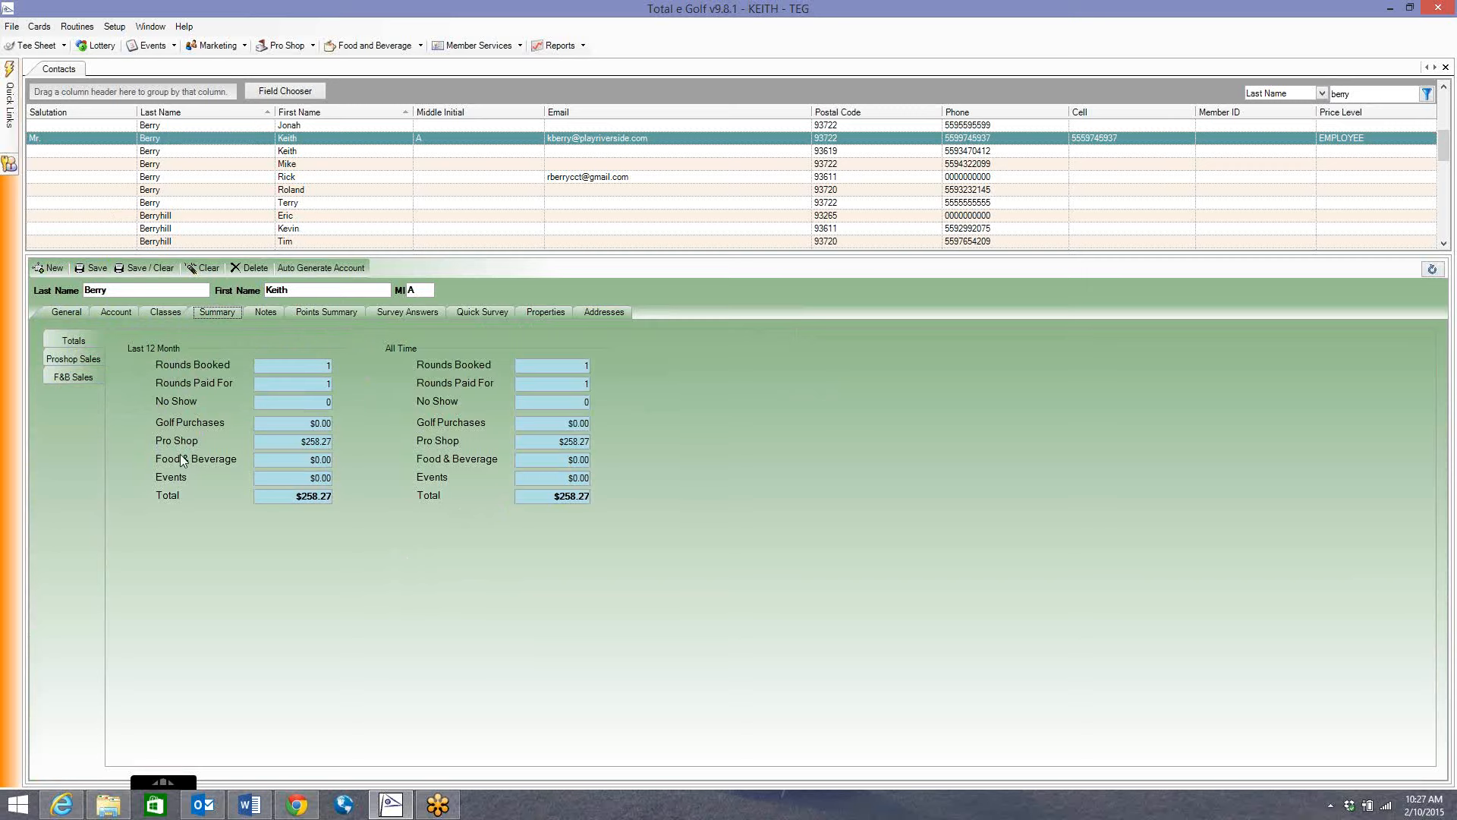
pyautogui.click(76, 358)
pyautogui.click(87, 377)
pyautogui.click(84, 357)
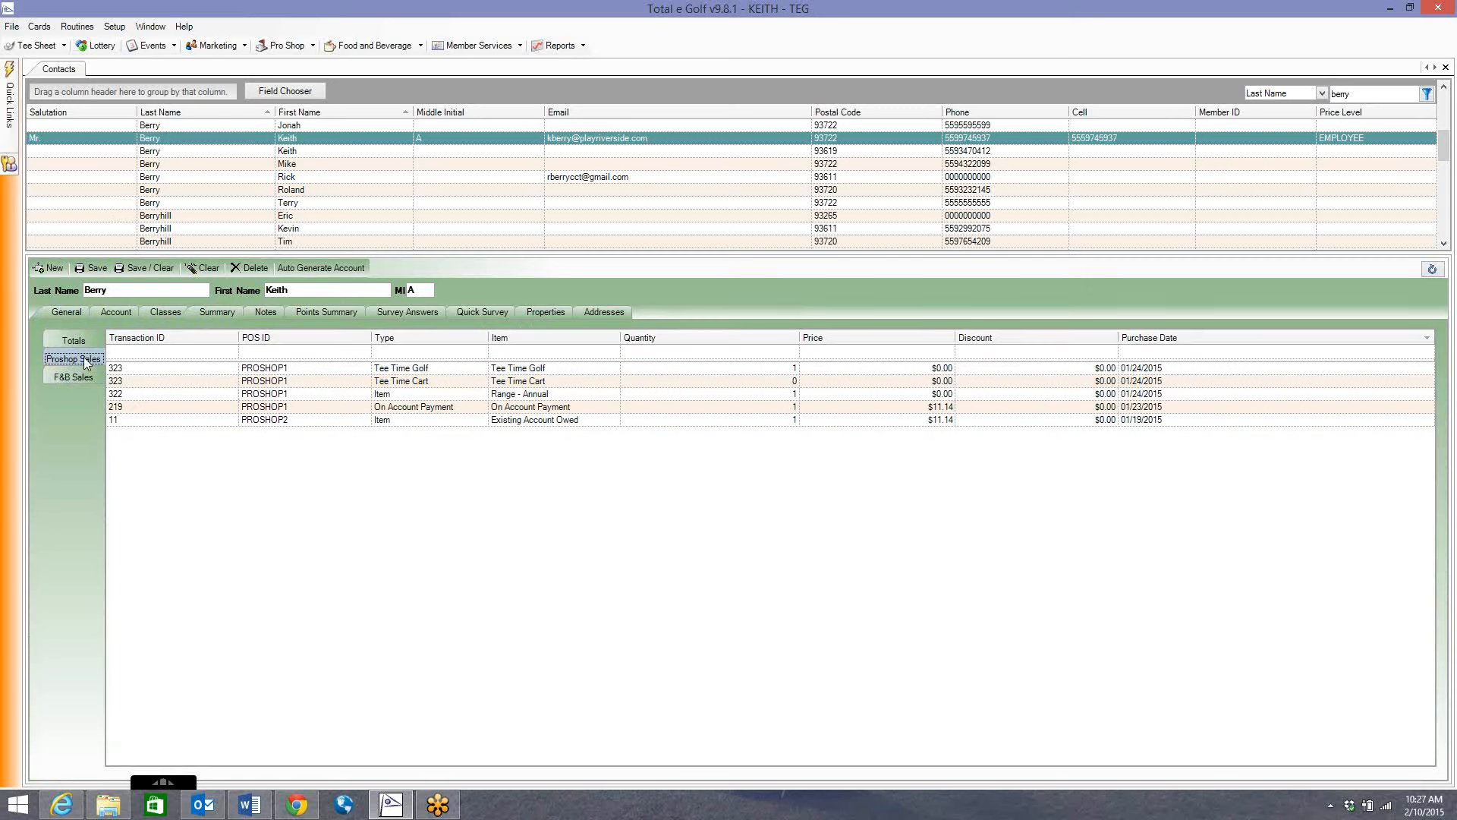
pyautogui.click(74, 340)
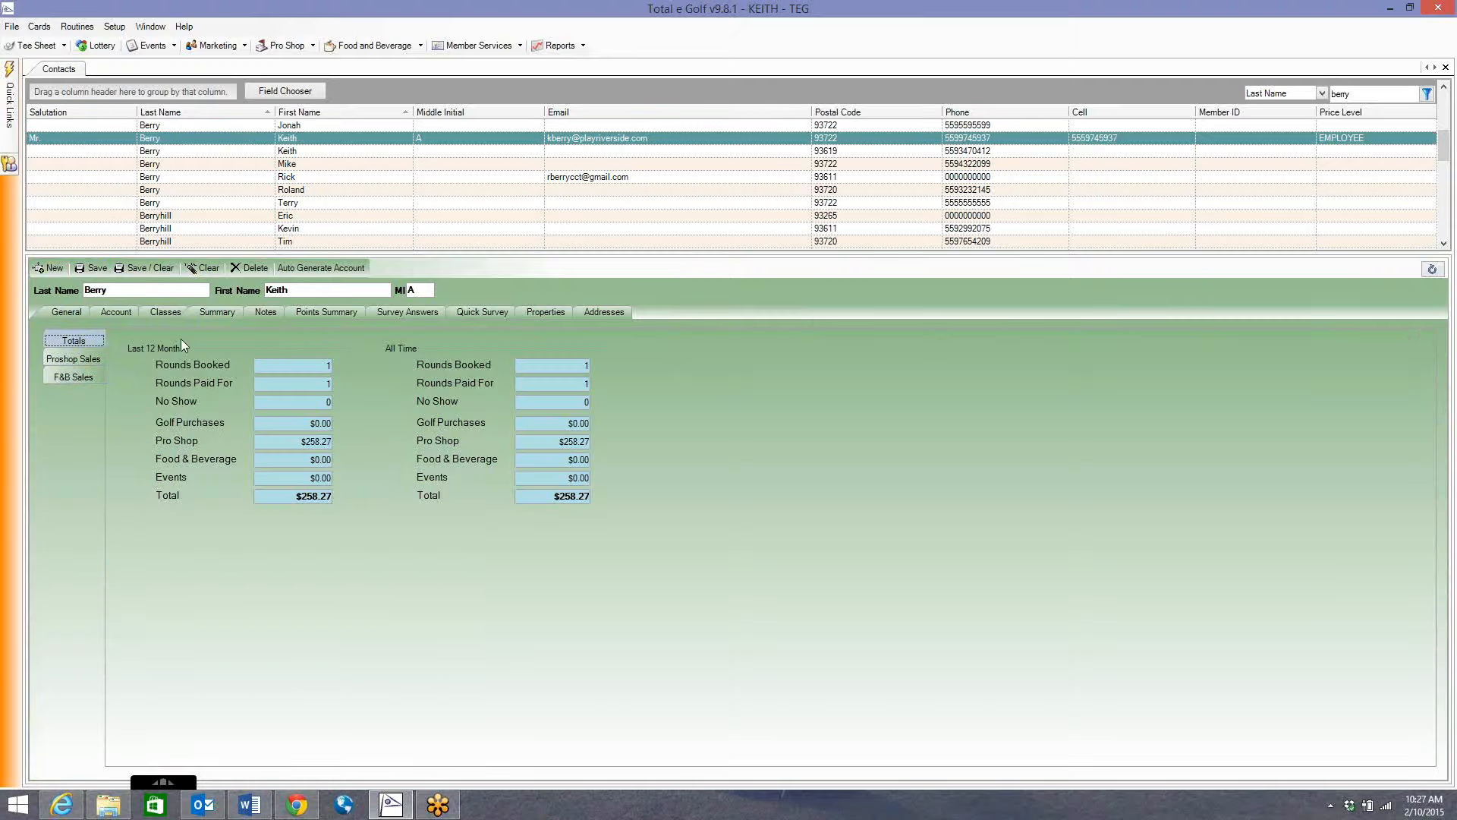
pyautogui.click(322, 312)
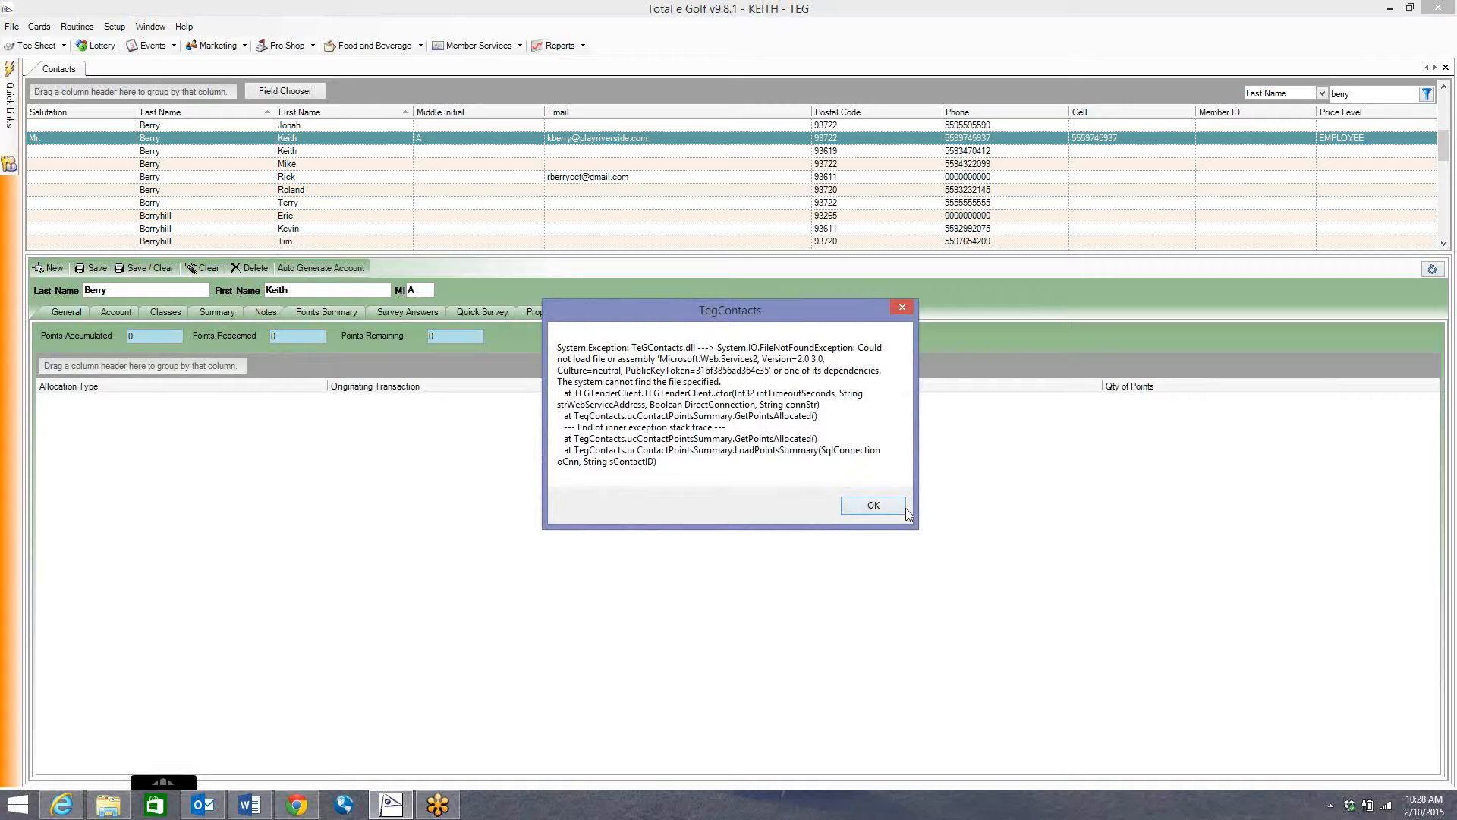
pyautogui.click(870, 505)
pyautogui.click(398, 315)
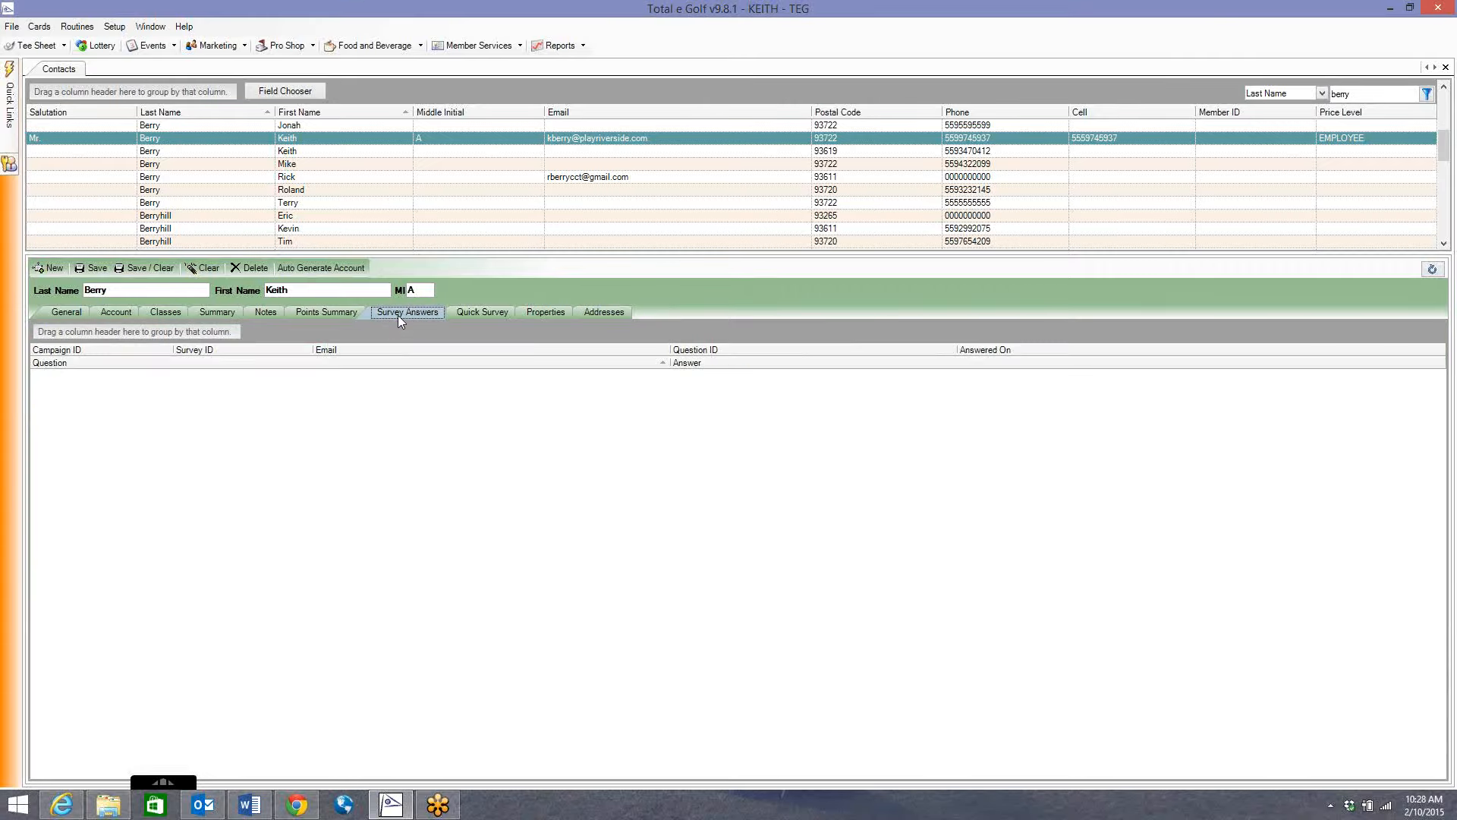
pyautogui.click(475, 312)
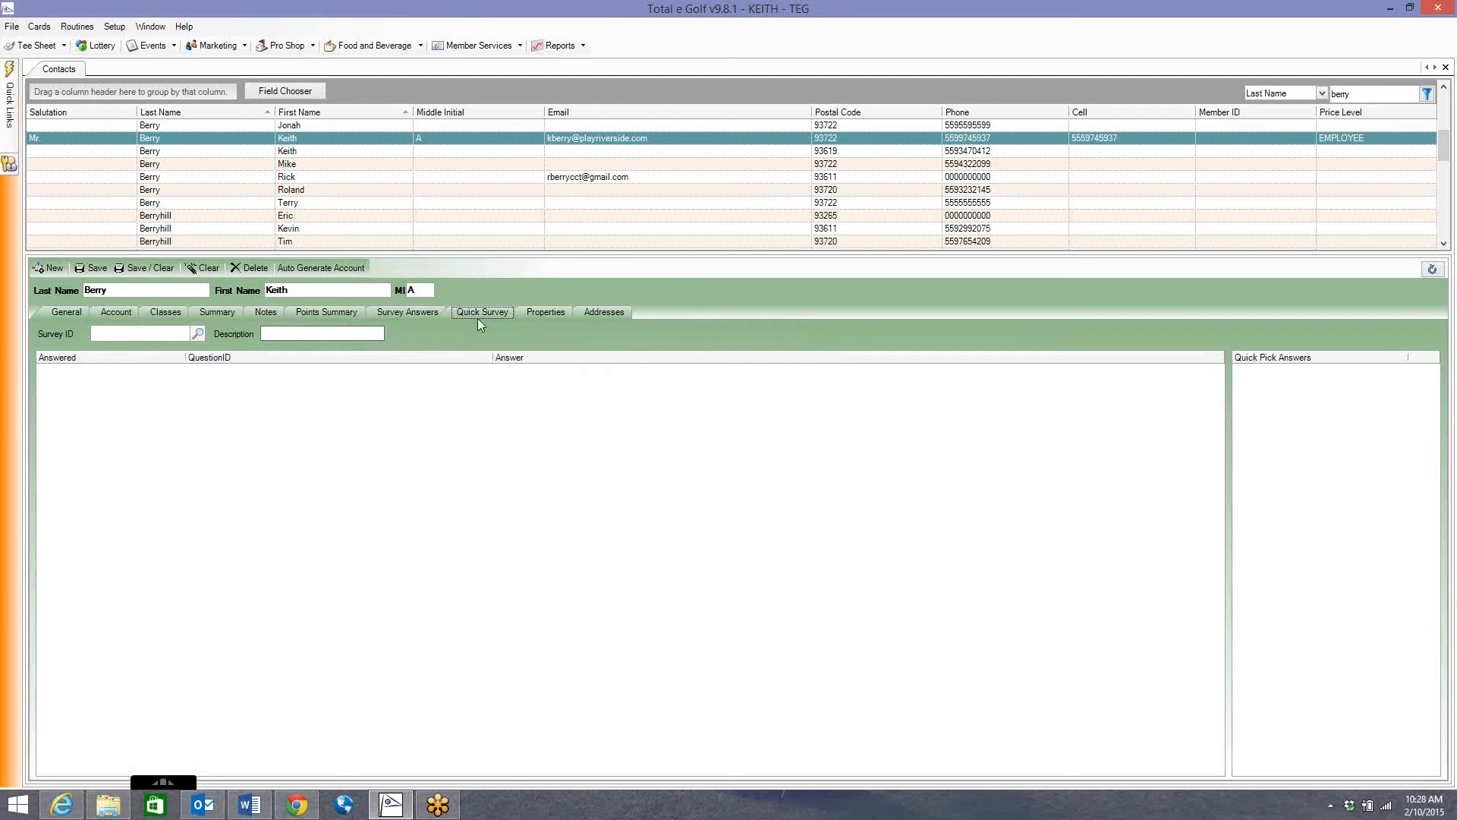
pyautogui.click(548, 313)
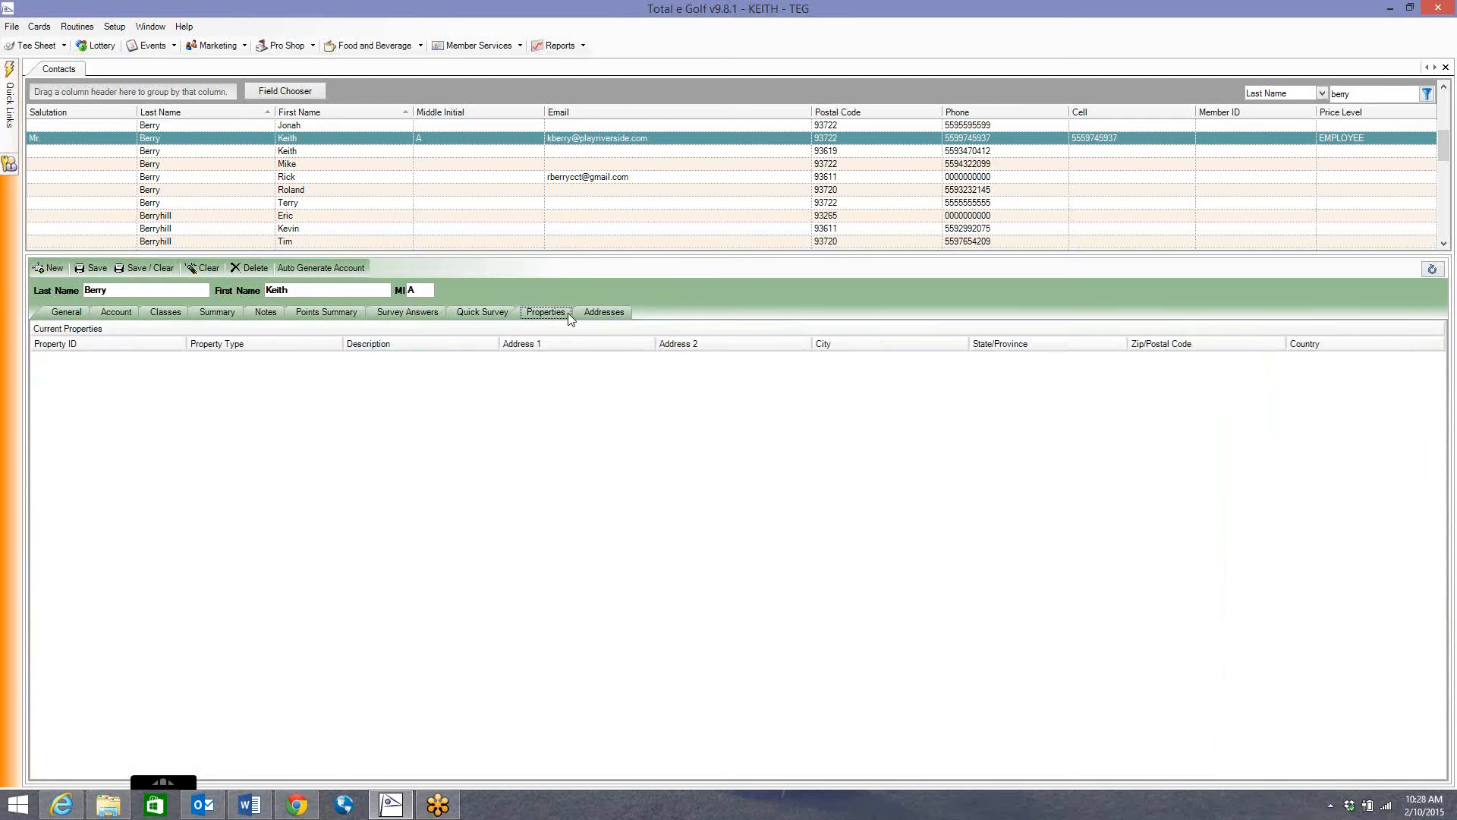
pyautogui.click(601, 312)
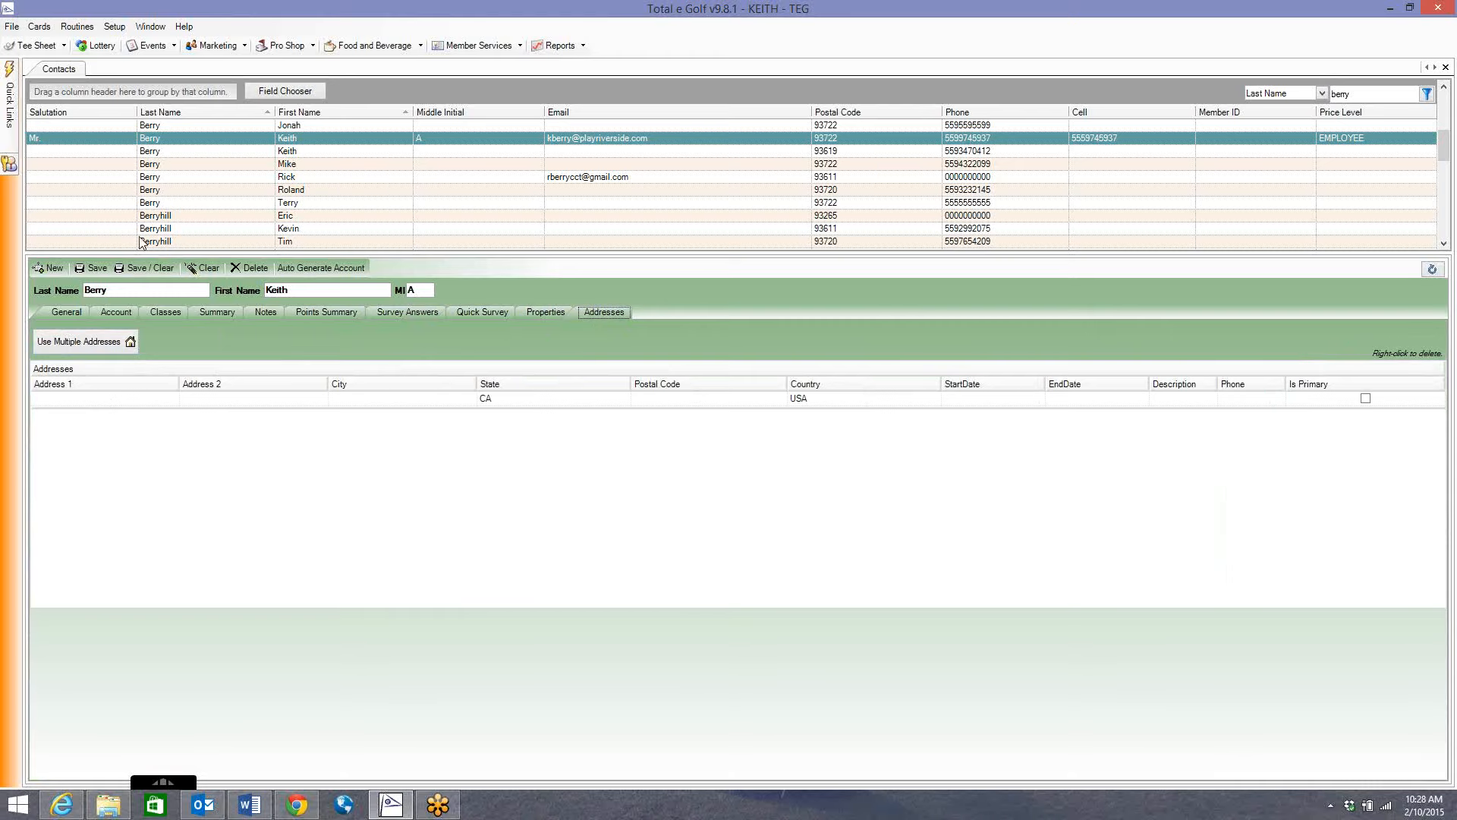
pyautogui.click(66, 311)
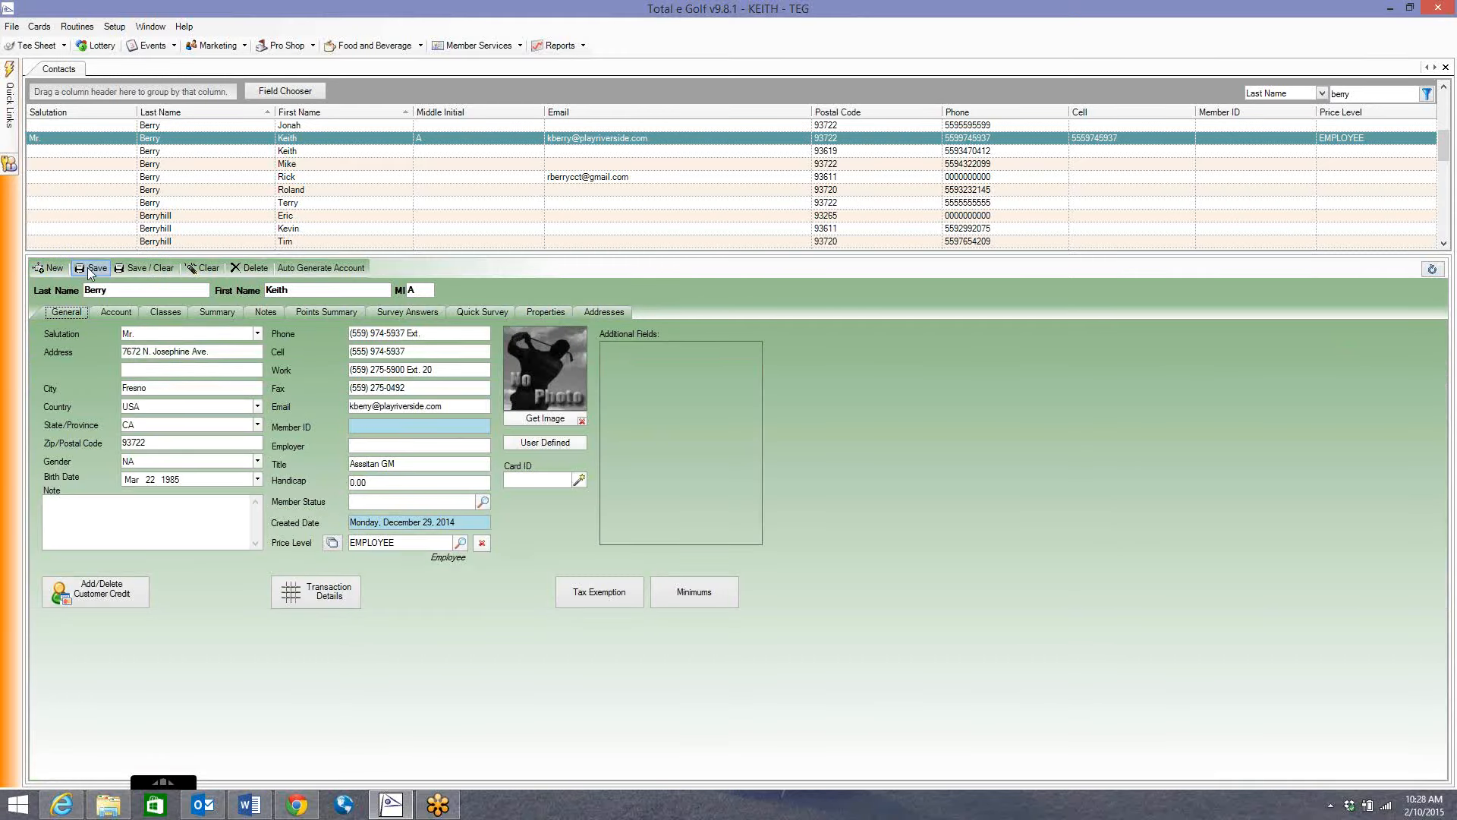
pyautogui.click(51, 271)
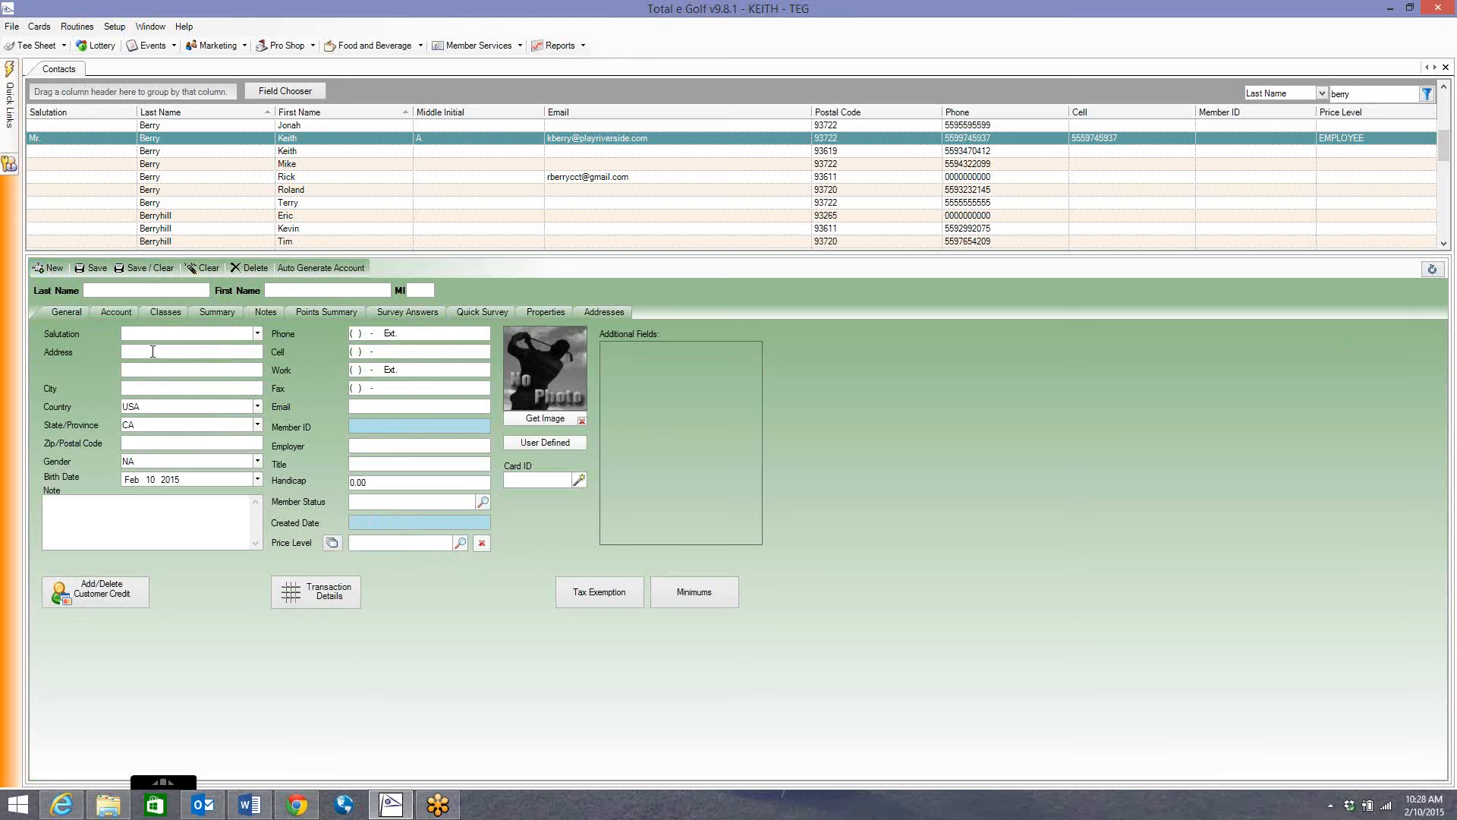
# Fill in the new contact's name, street address, city, ZIP code and phone number.
pyautogui.write('Smith')
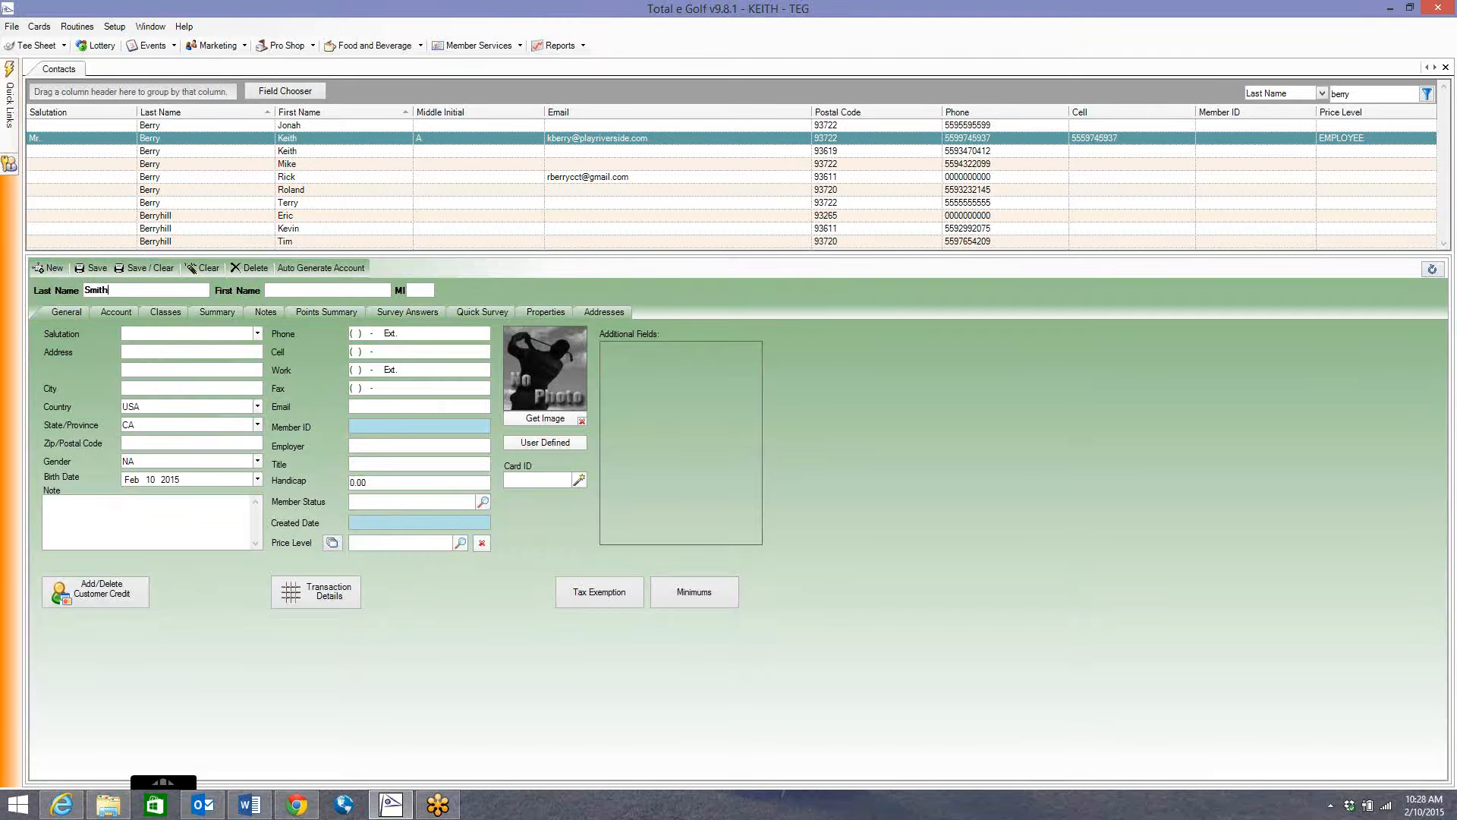
pyautogui.press('Tab')
pyautogui.click(189, 352)
pyautogui.write('Fresno')
pyautogui.press('Tab')
pyautogui.press('Tab')
pyautogui.press('Tab')
pyautogui.write('93722')
pyautogui.press('Tab')
pyautogui.click(353, 333)
pyautogui.press('Tab')
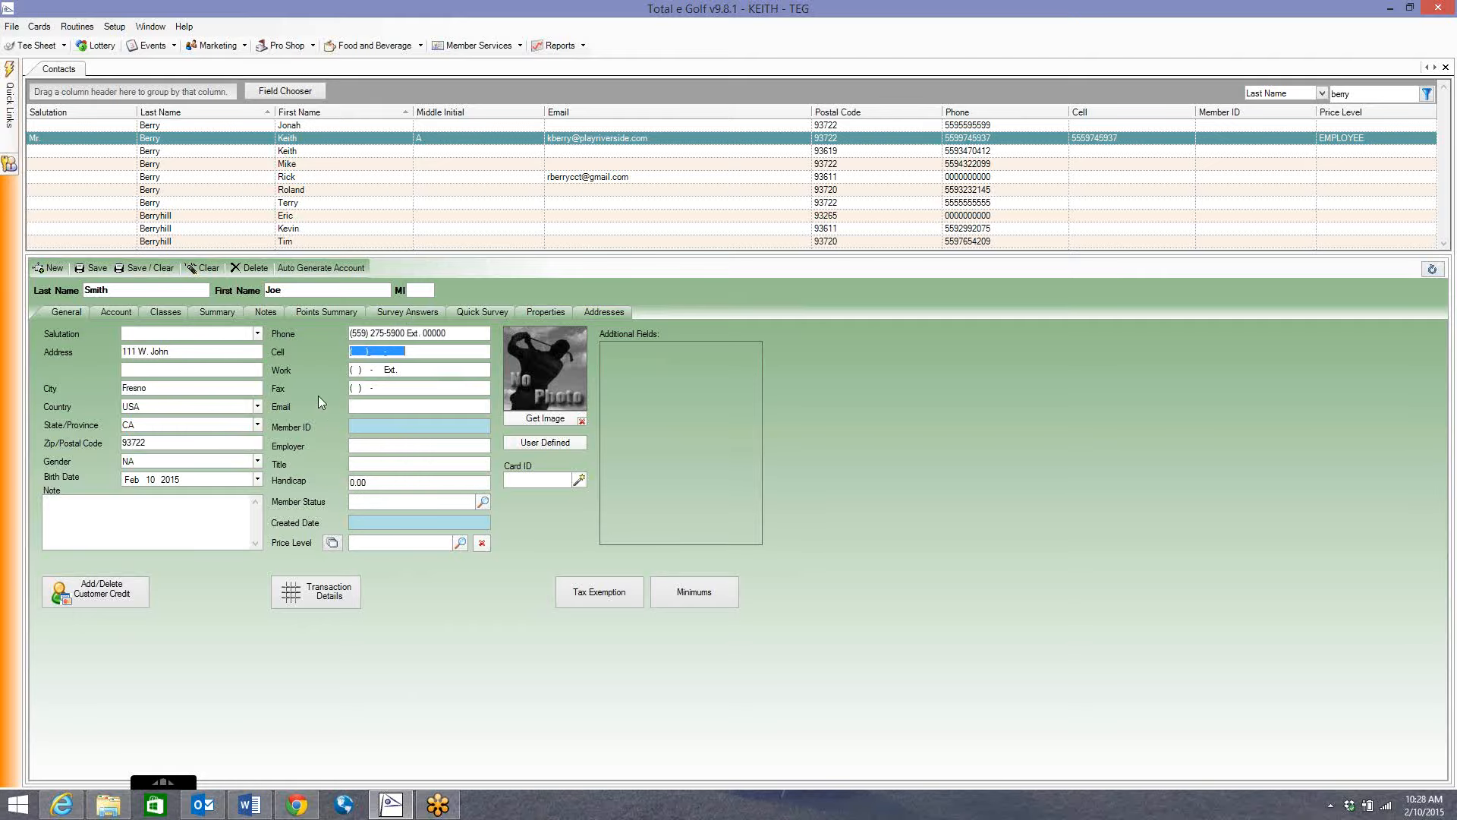
pyautogui.click(384, 405)
# Dismiss the price level lookup and bring up the contact's Multiple Price Levels window.
pyautogui.click(460, 542)
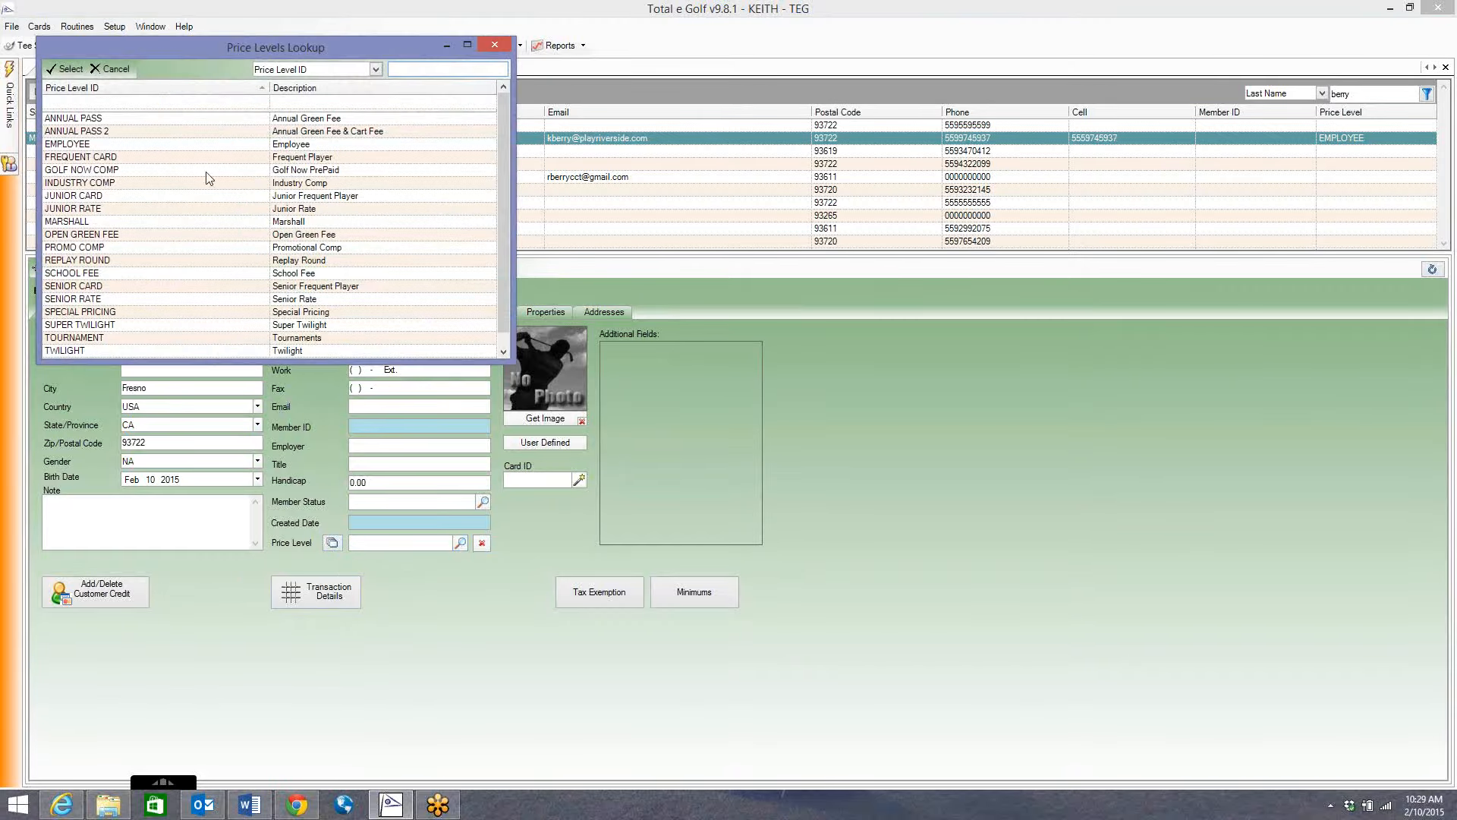
pyautogui.moveTo(324, 50); pyautogui.dragTo(471, 47)
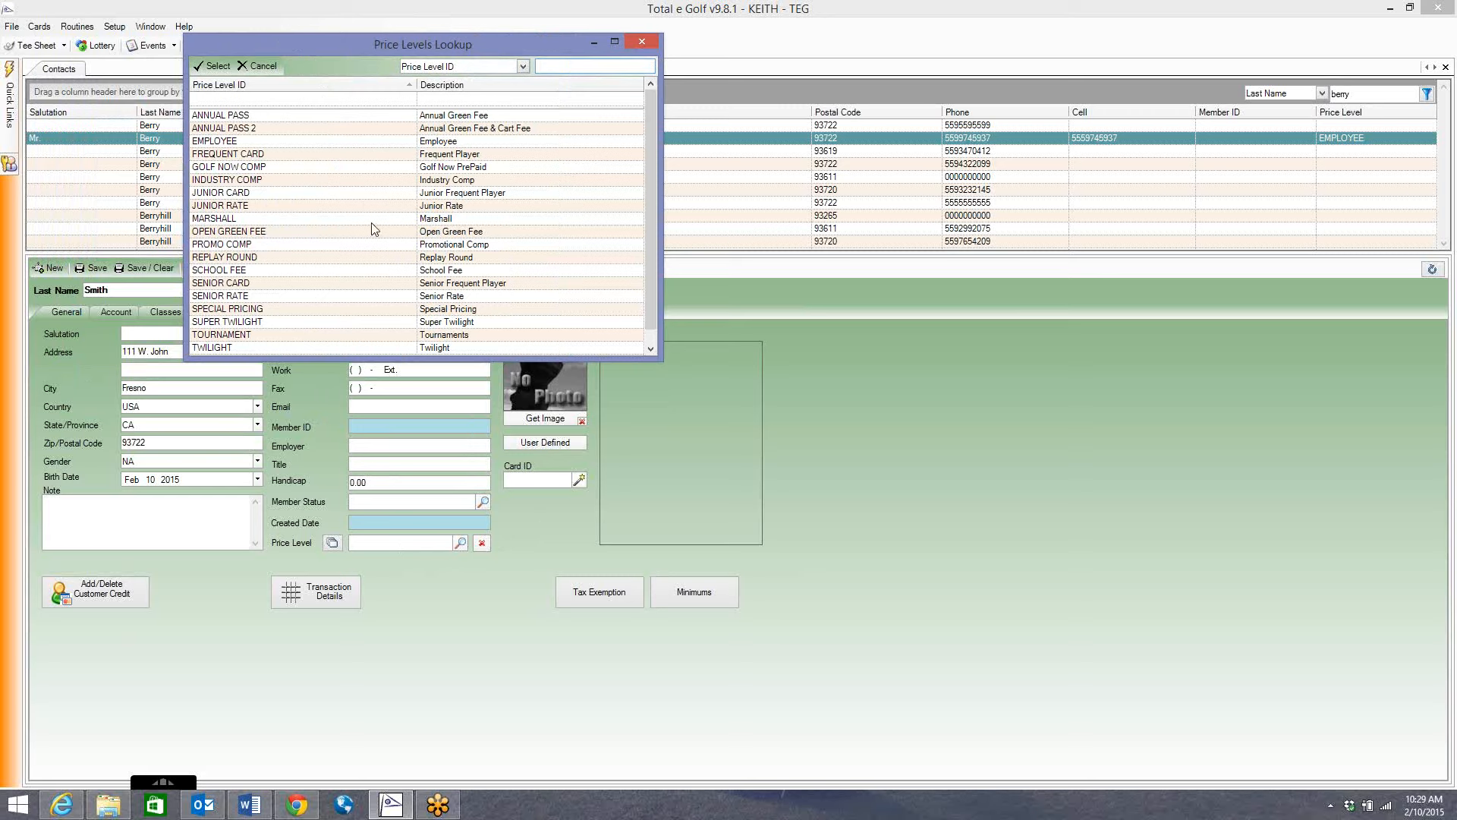
pyautogui.click(640, 43)
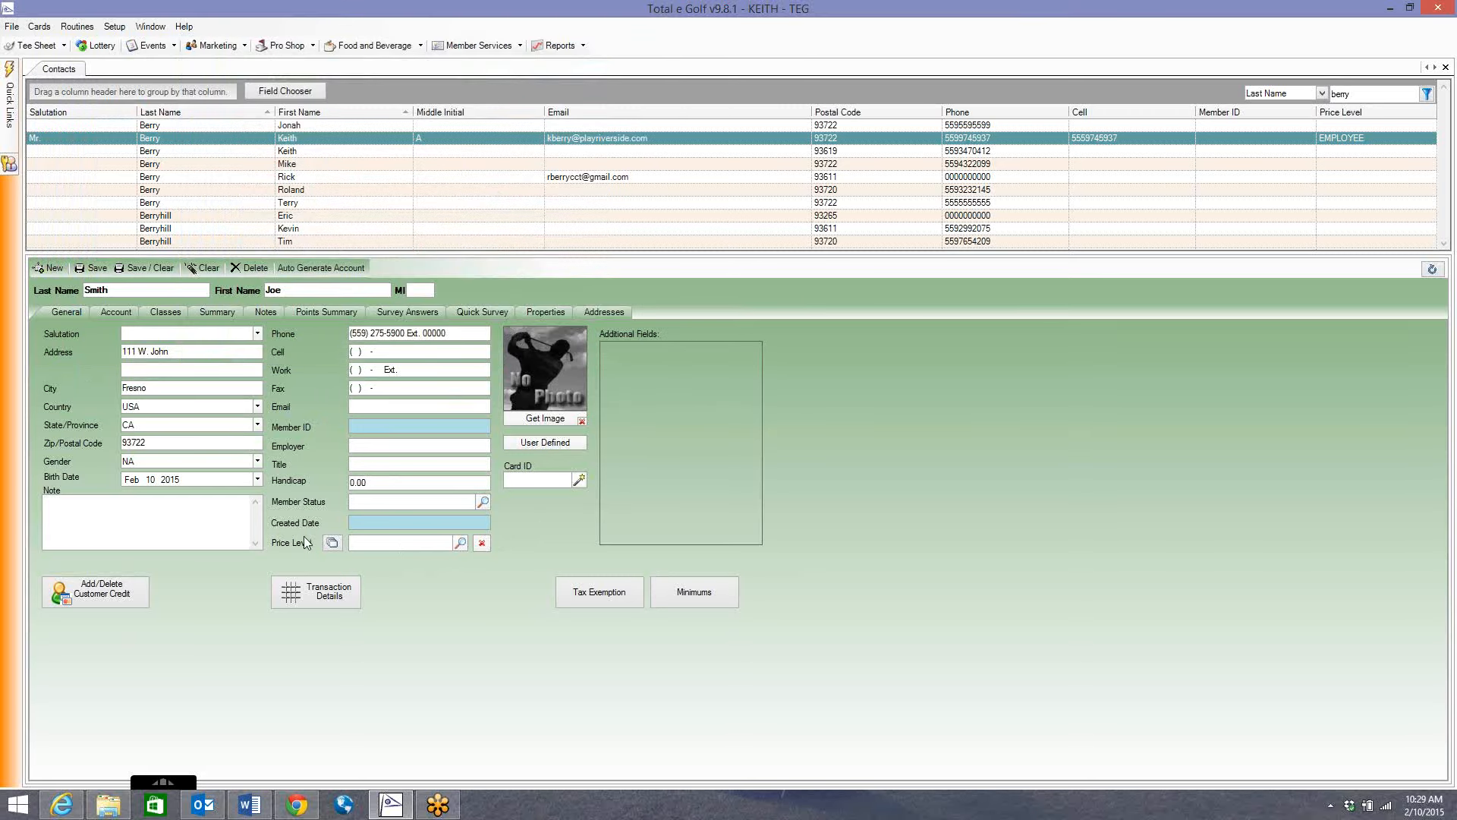
pyautogui.click(331, 545)
# Add an ANNUAL PASS price level row dated 02/10/2015 to 12/31/2015.
pyautogui.moveTo(658, 310); pyautogui.dragTo(553, 299)
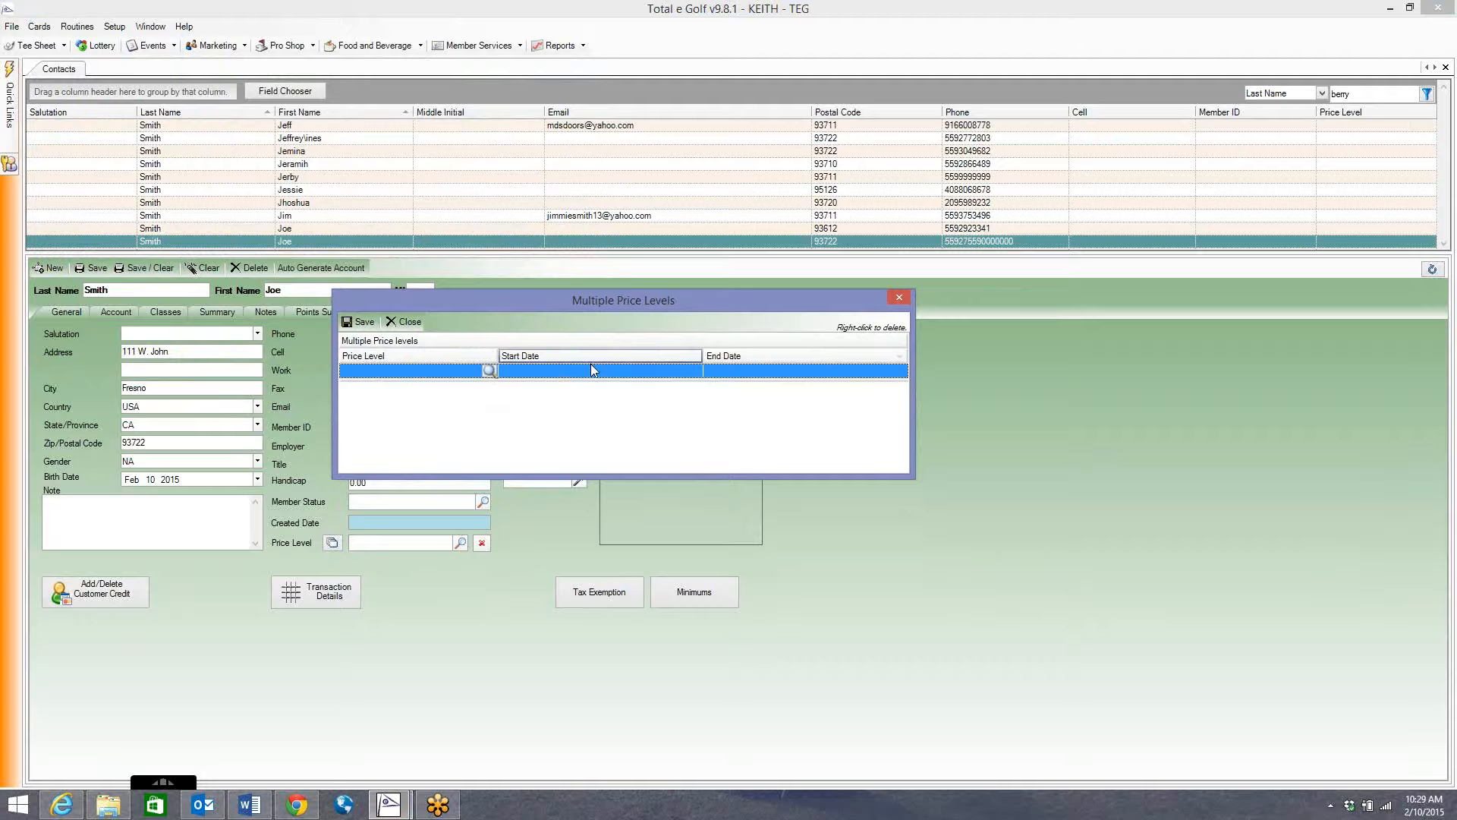
pyautogui.click(490, 371)
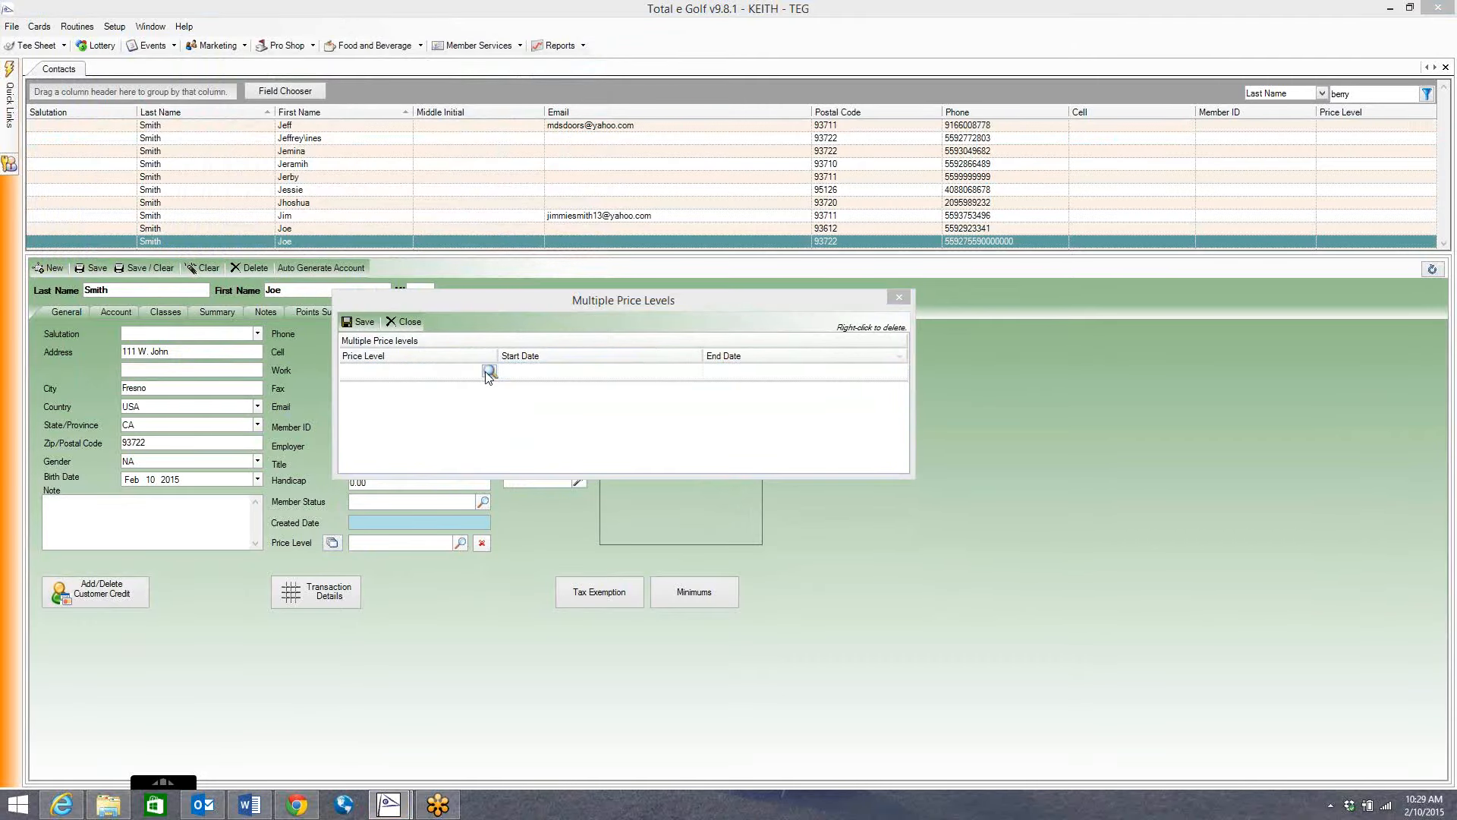
pyautogui.moveTo(320, 67); pyautogui.dragTo(454, 212)
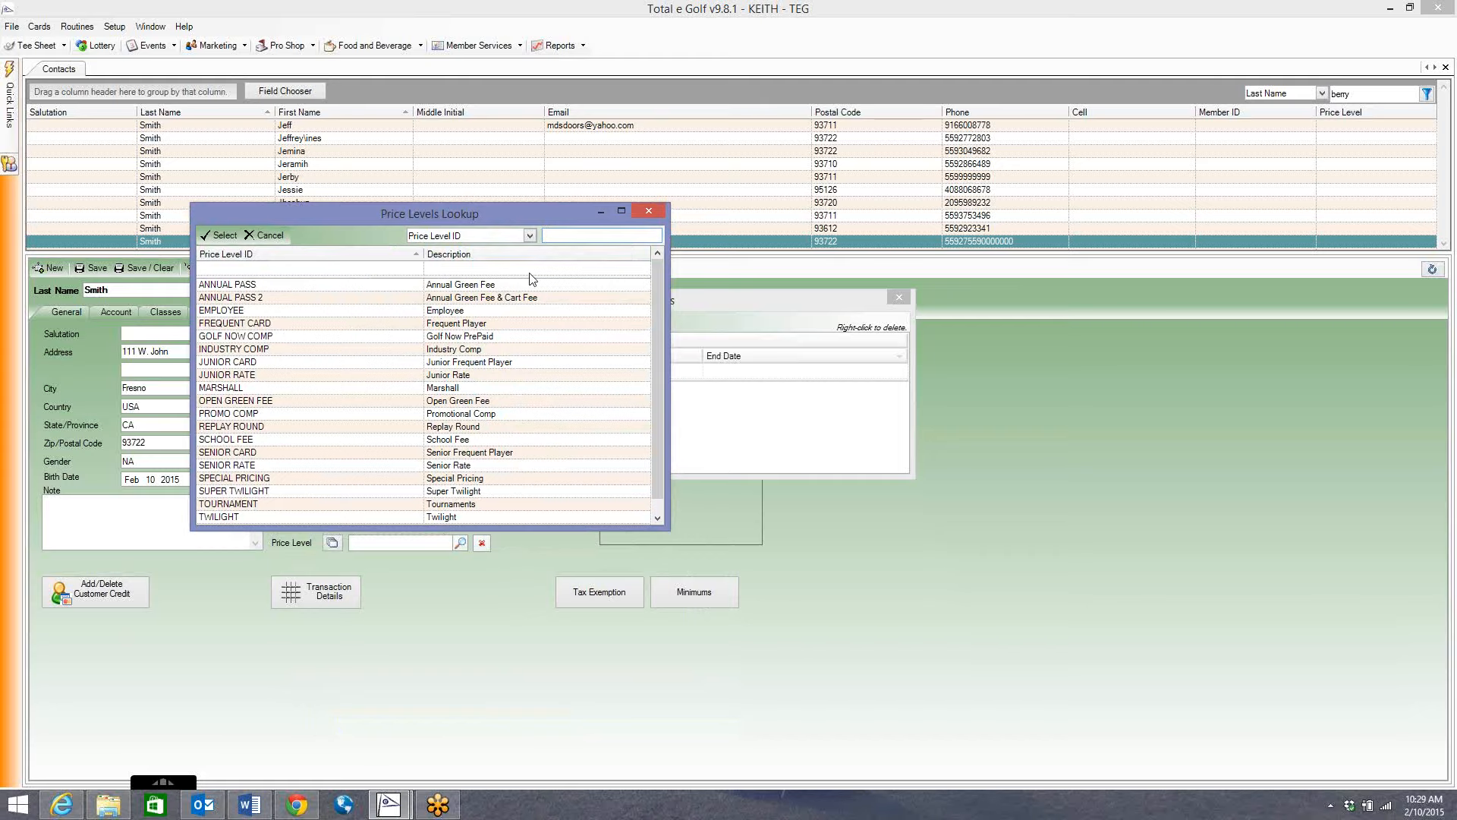
pyautogui.doubleClick(501, 285)
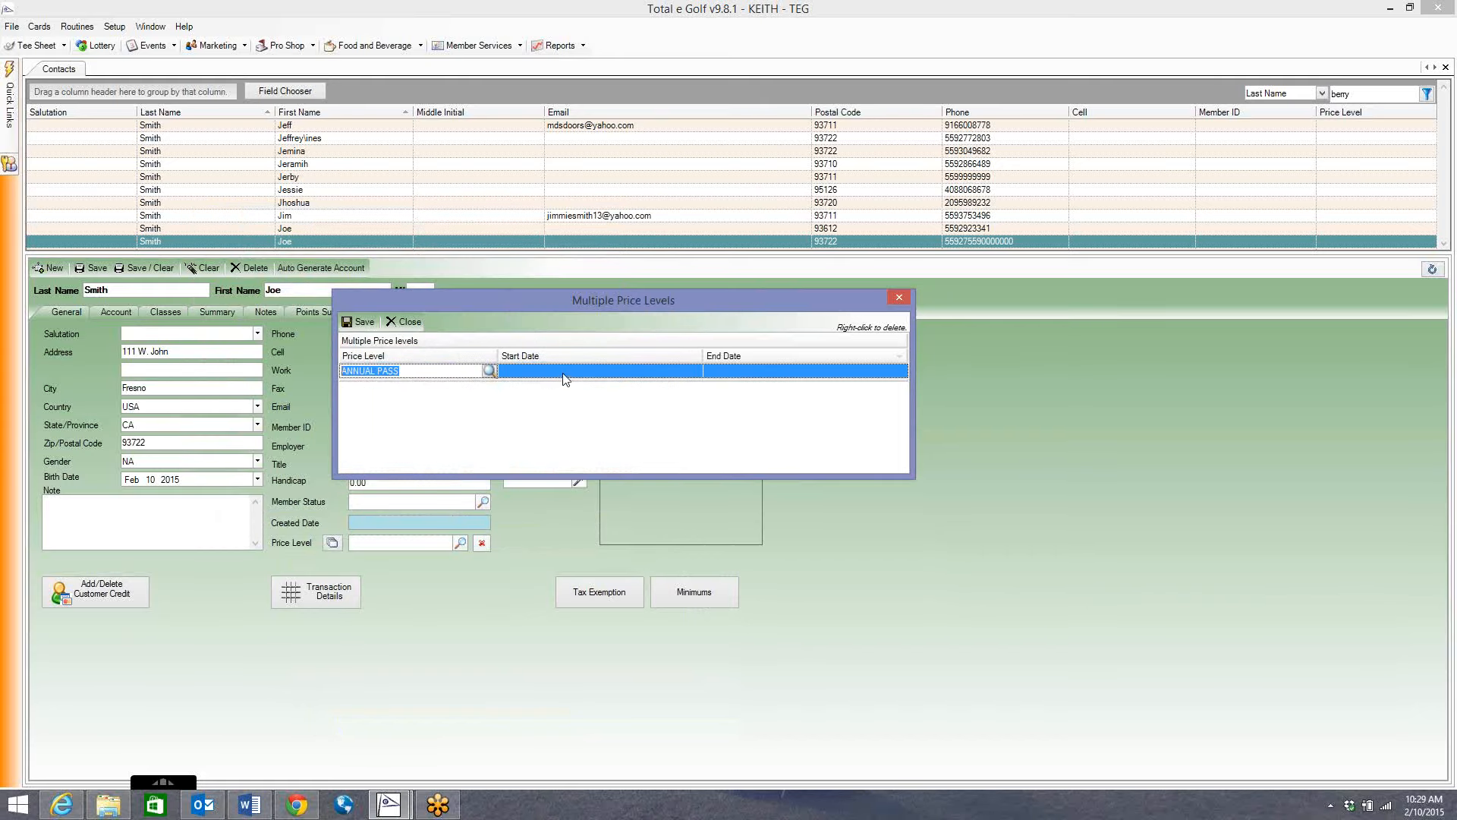
pyautogui.click(695, 371)
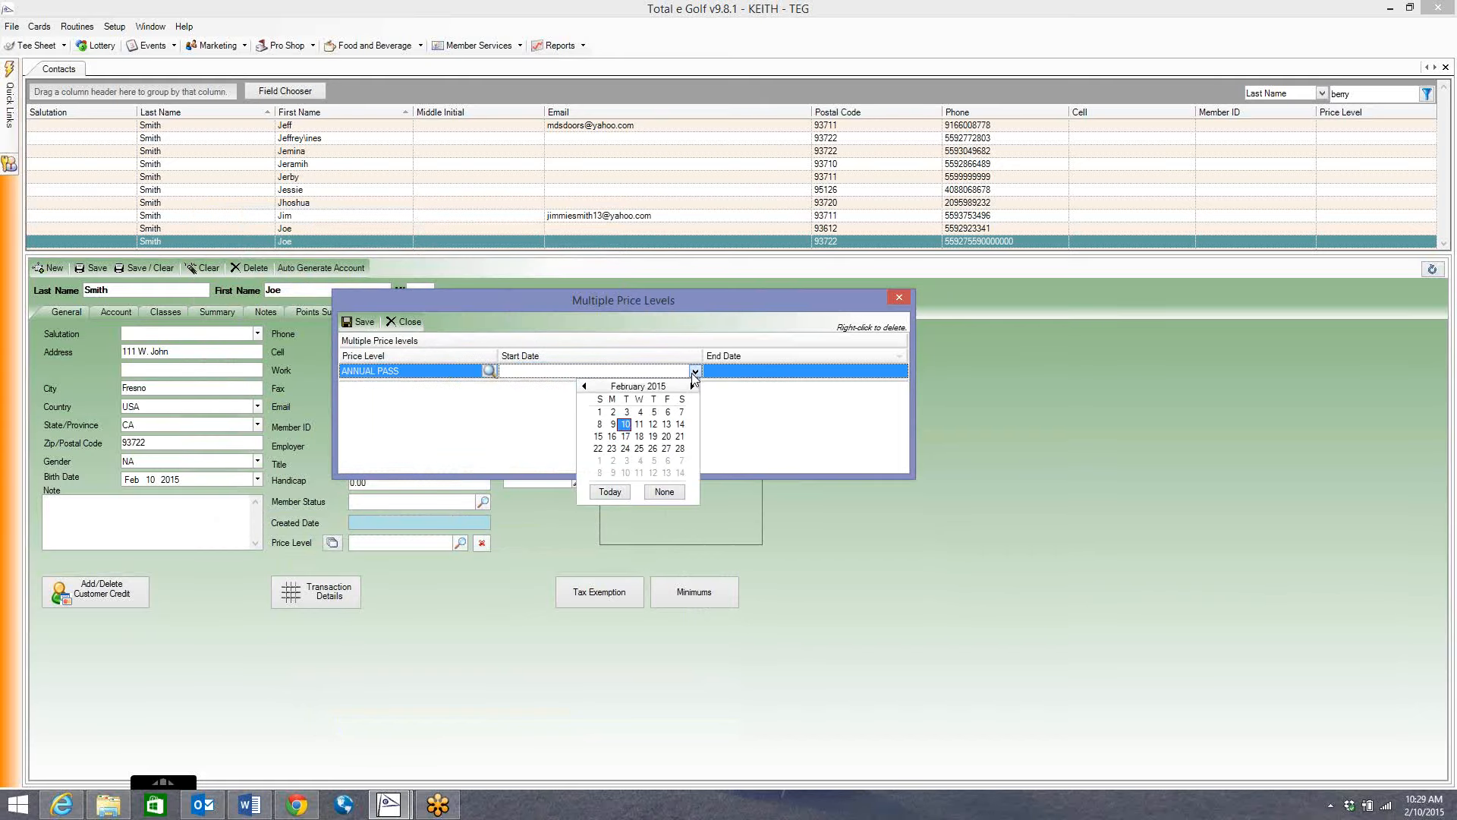
pyautogui.click(629, 432)
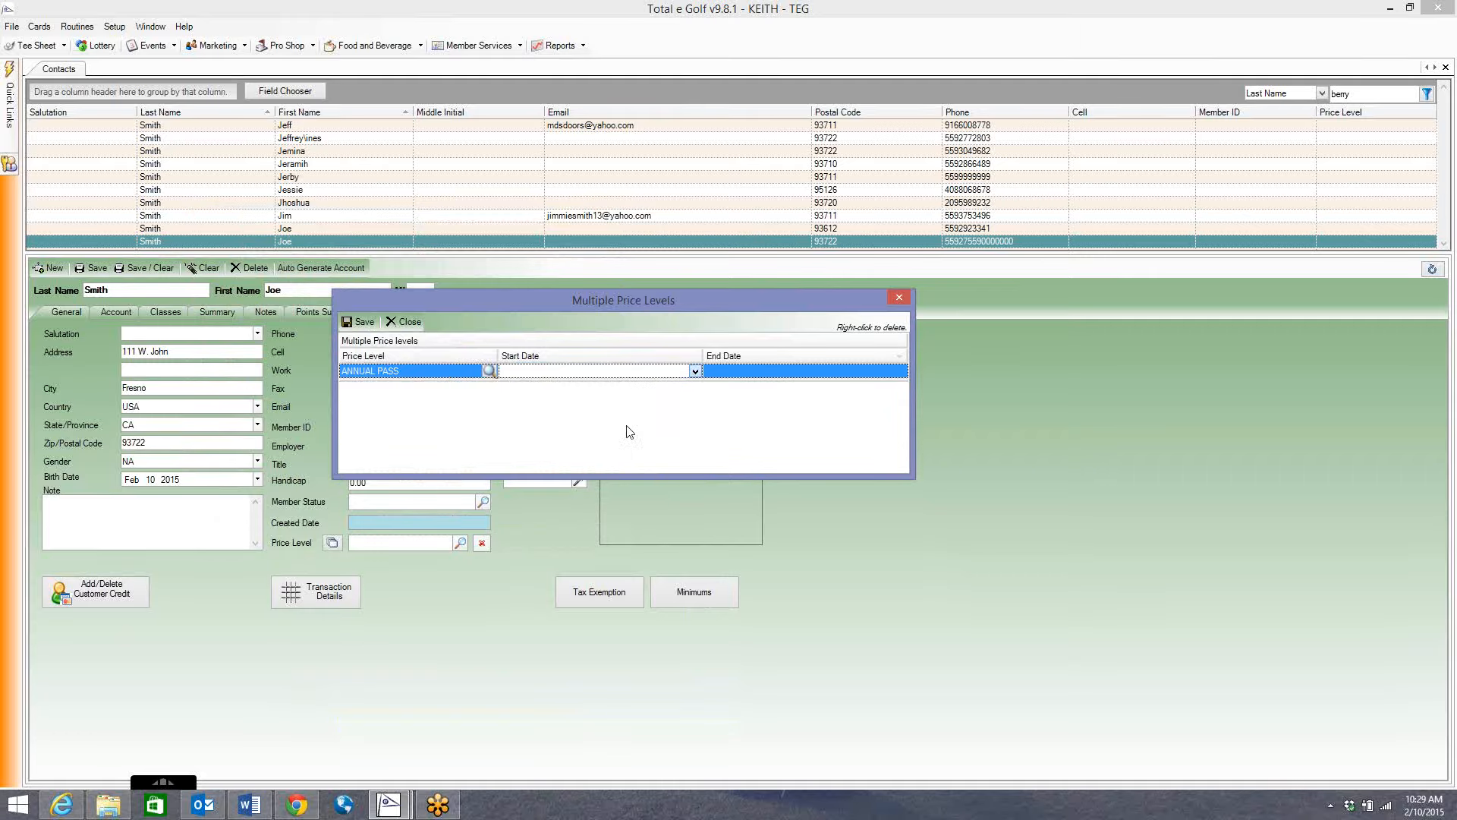
pyautogui.click(856, 372)
pyautogui.click(899, 370)
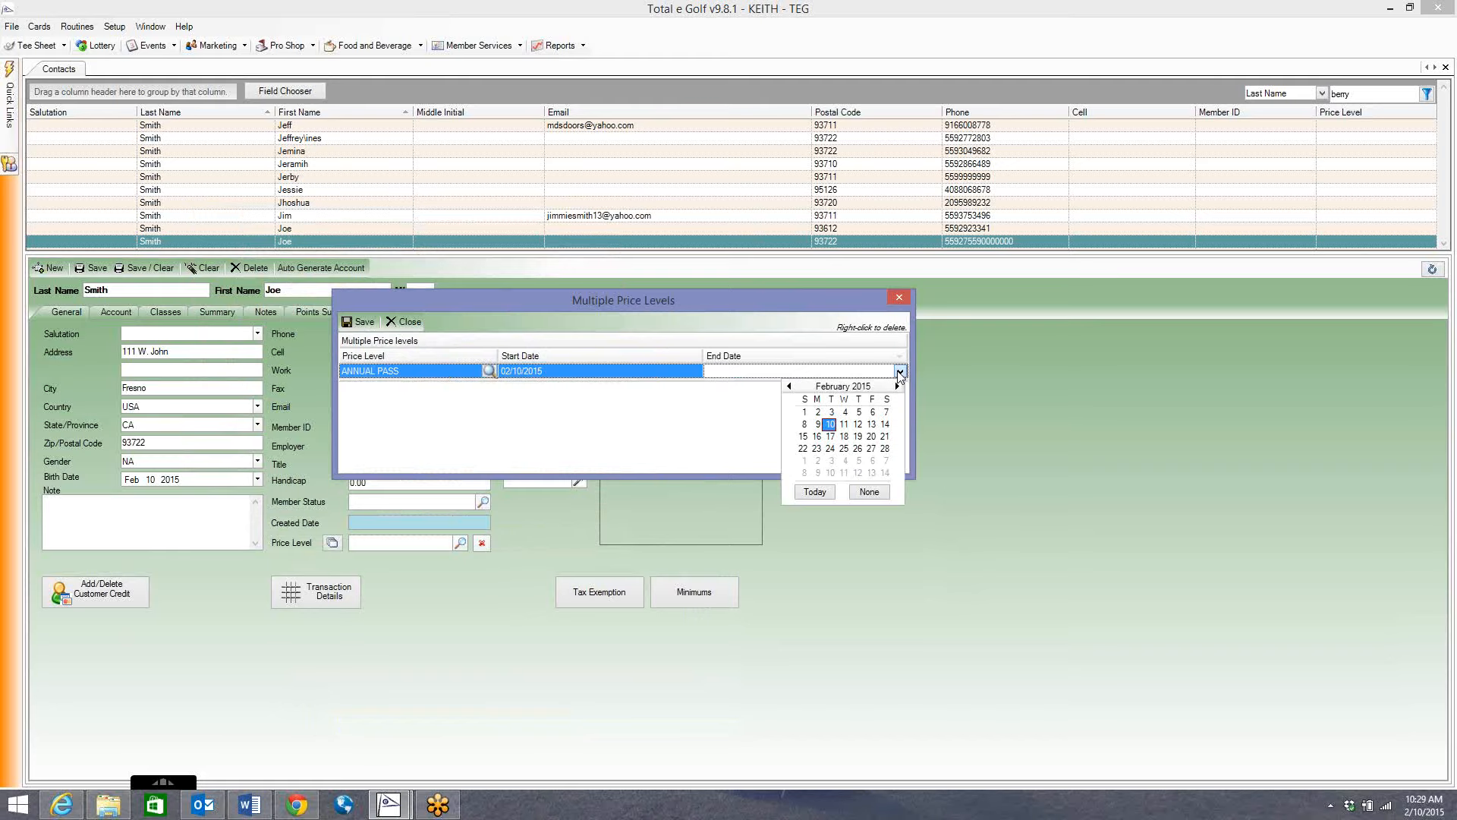
pyautogui.click(897, 387)
pyautogui.click(897, 387)
pyautogui.click(897, 387)
pyautogui.click(898, 386)
pyautogui.click(898, 386)
pyautogui.click(898, 386)
pyautogui.click(858, 460)
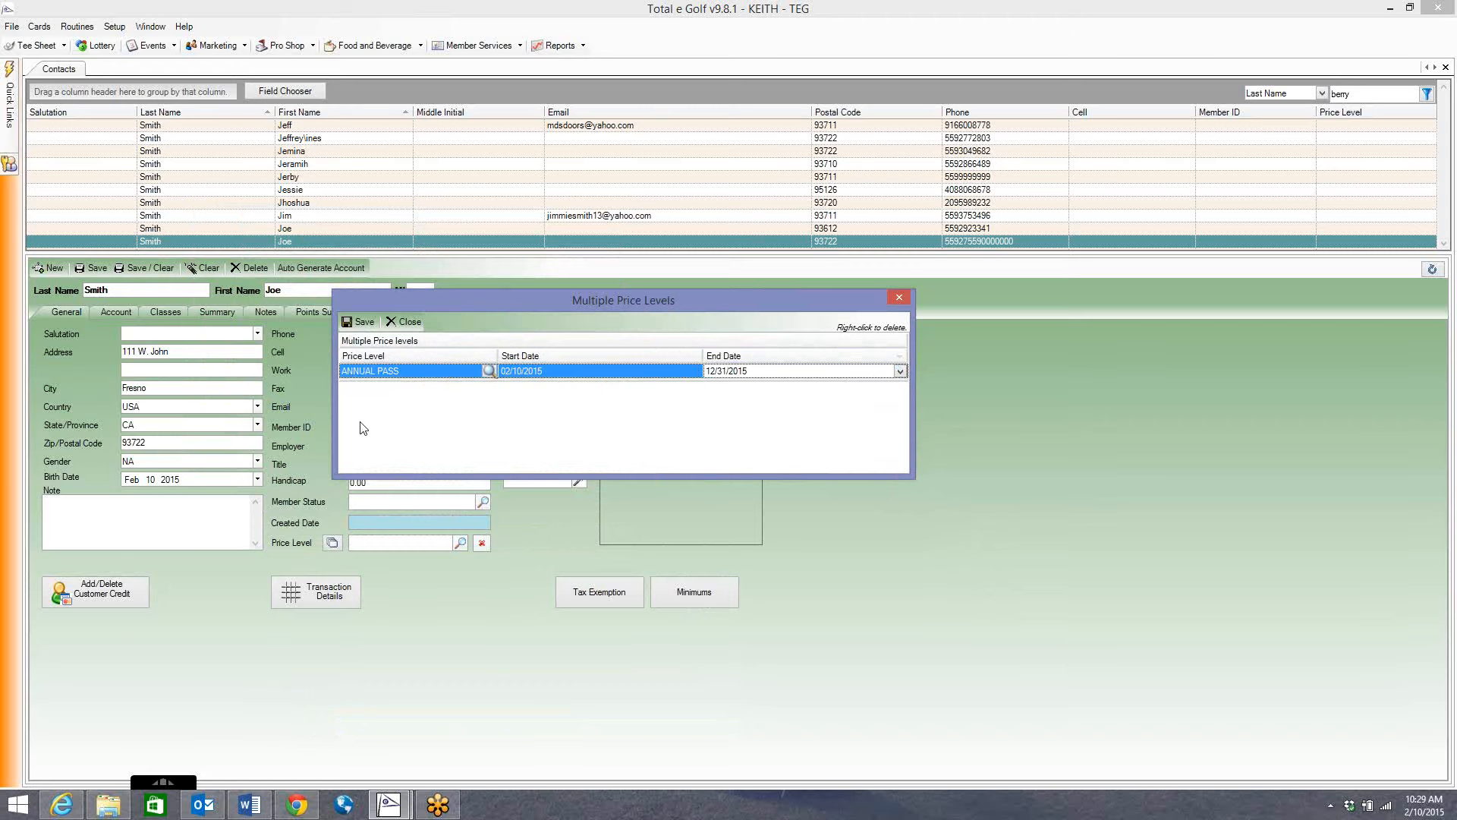
# Save the ANNUAL PASS entry, close Multiple Price Levels, and reopen it to verify.
pyautogui.moveTo(432, 305); pyautogui.dragTo(667, 352)
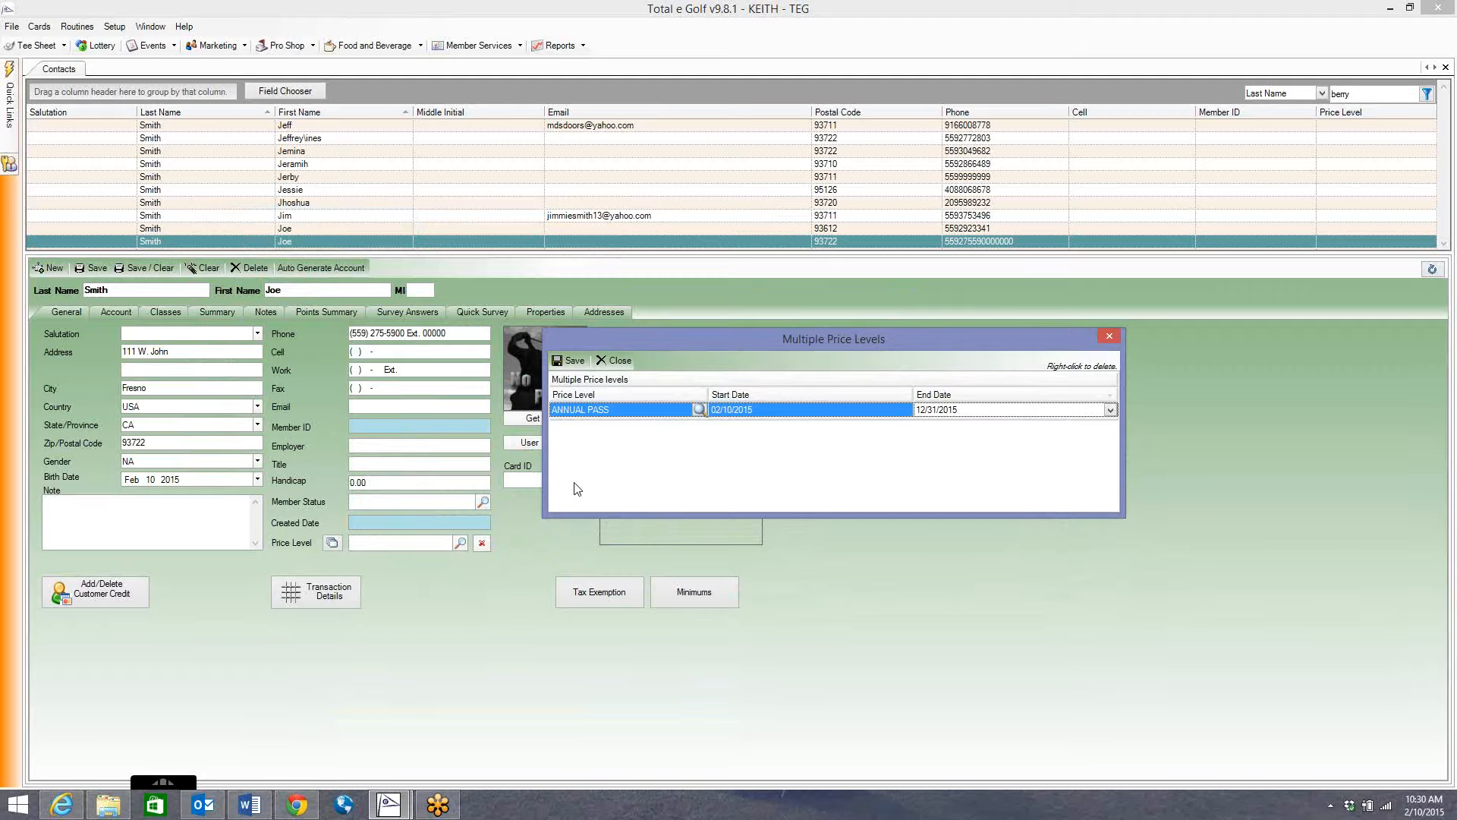
pyautogui.click(586, 363)
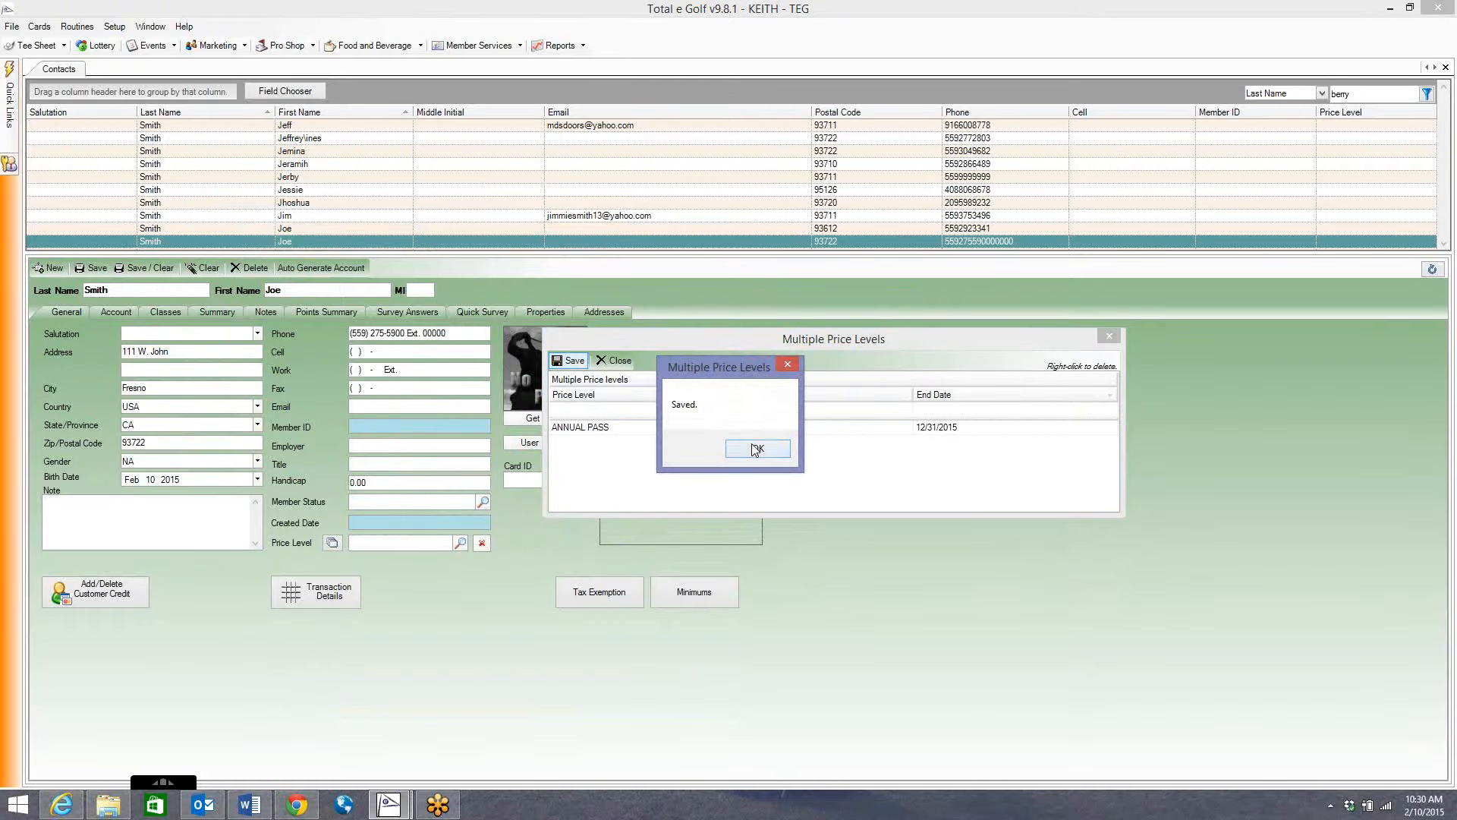
pyautogui.click(756, 447)
pyautogui.click(1109, 336)
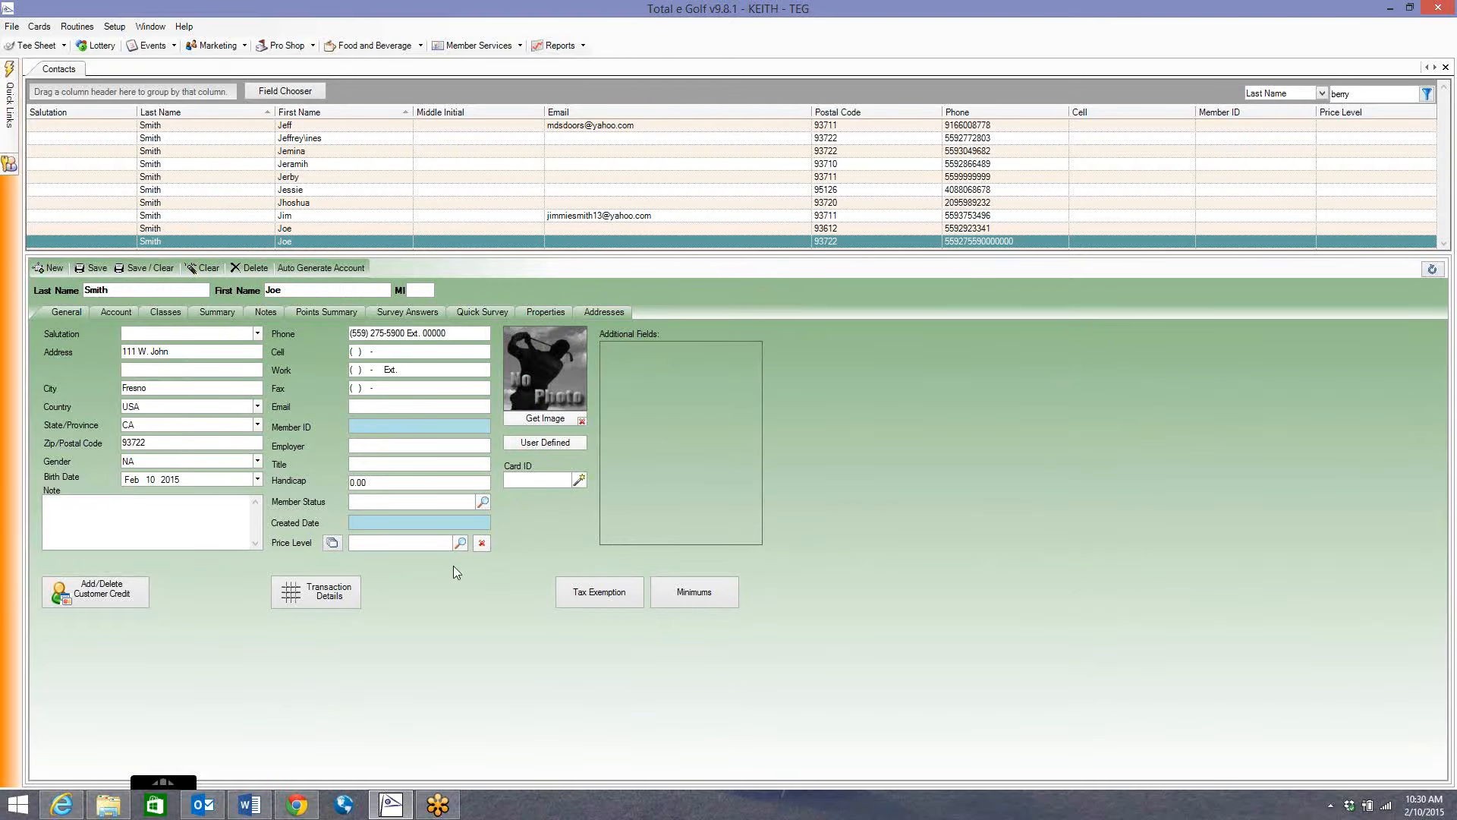
pyautogui.click(332, 543)
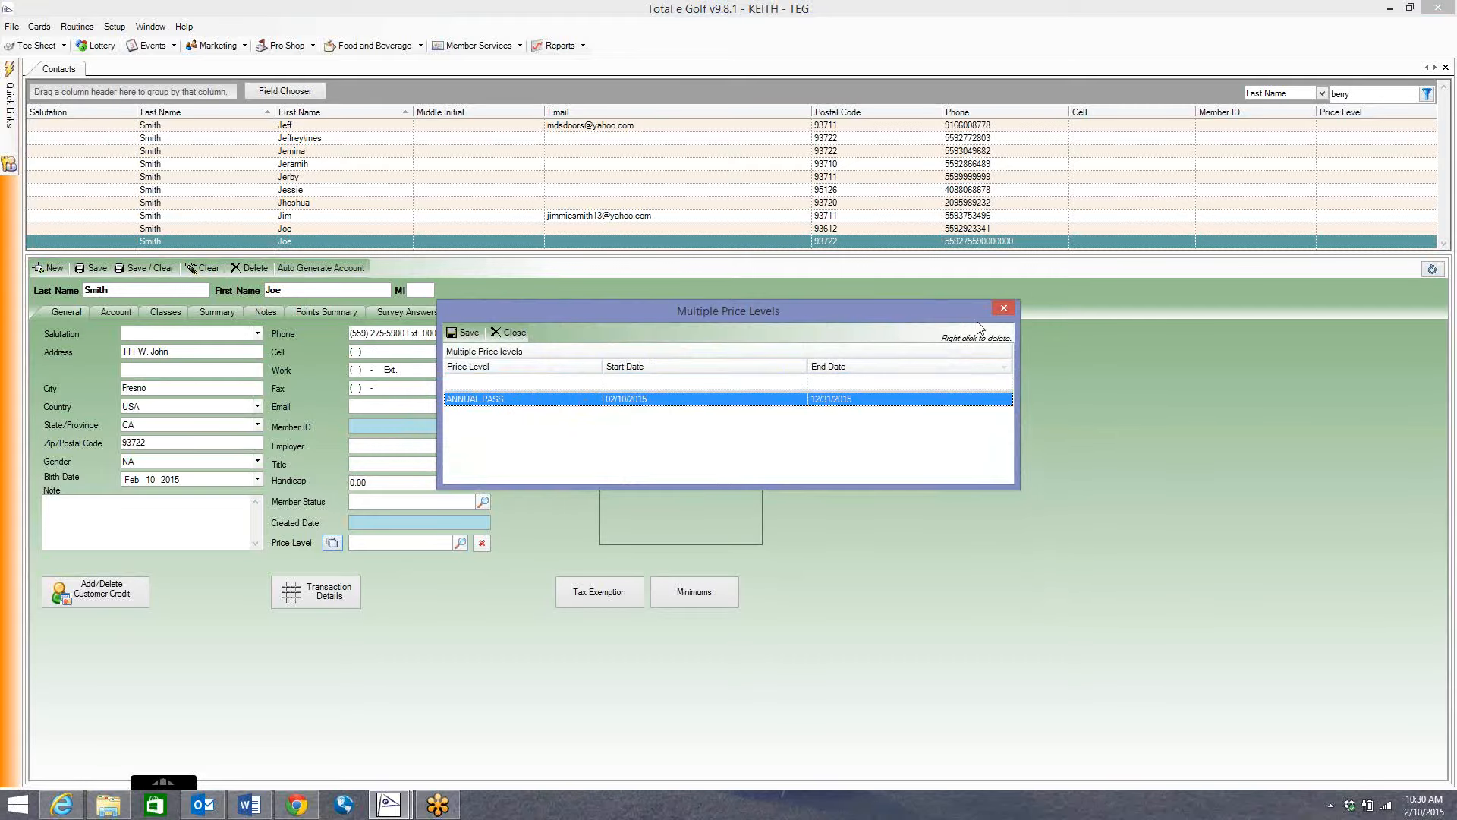
pyautogui.click(1003, 308)
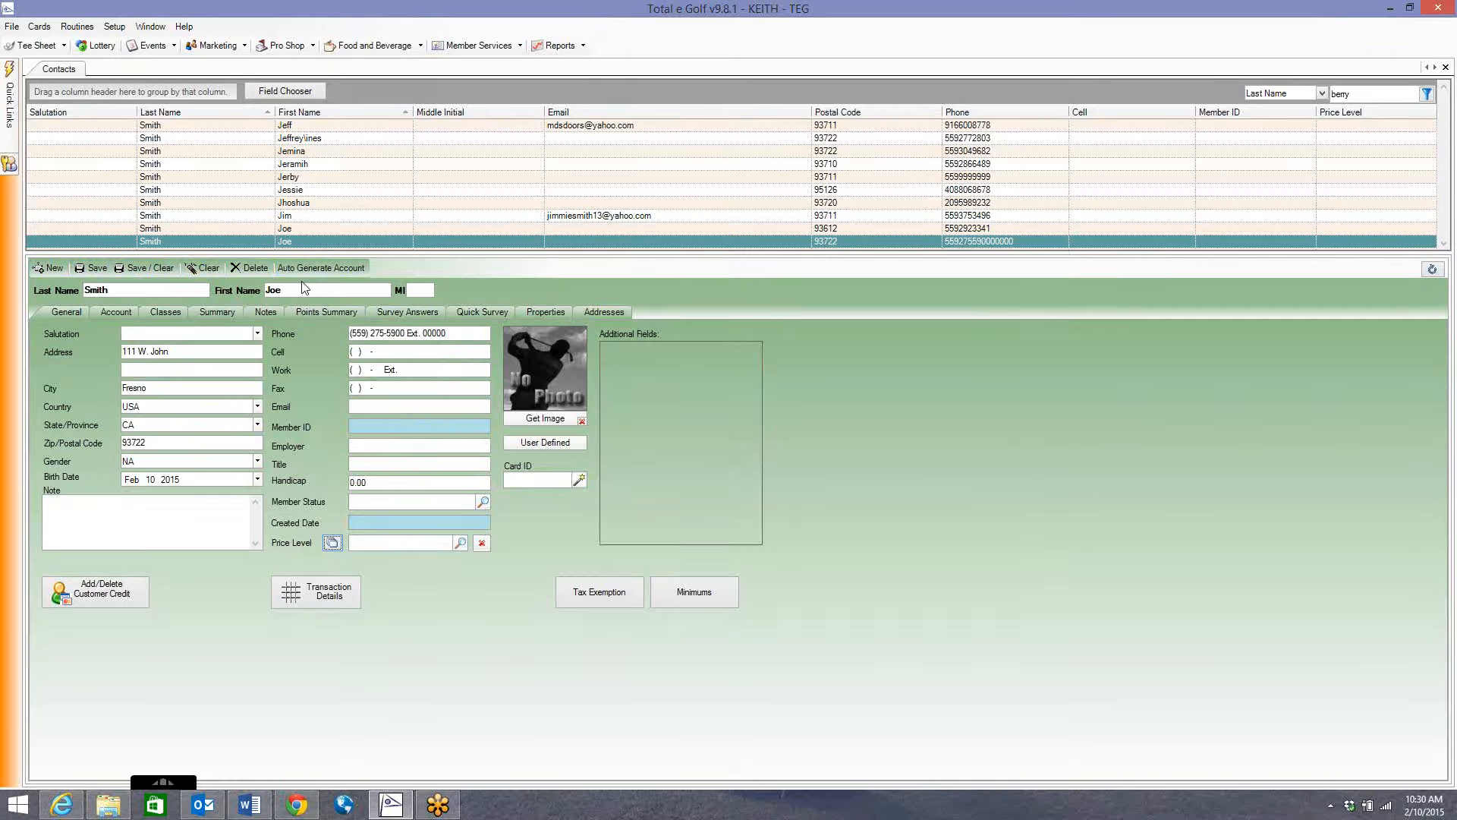
pyautogui.click(331, 266)
# Name the generated account Raider Nation and set its type to Corporate.
pyautogui.moveTo(264, 95); pyautogui.dragTo(498, 185)
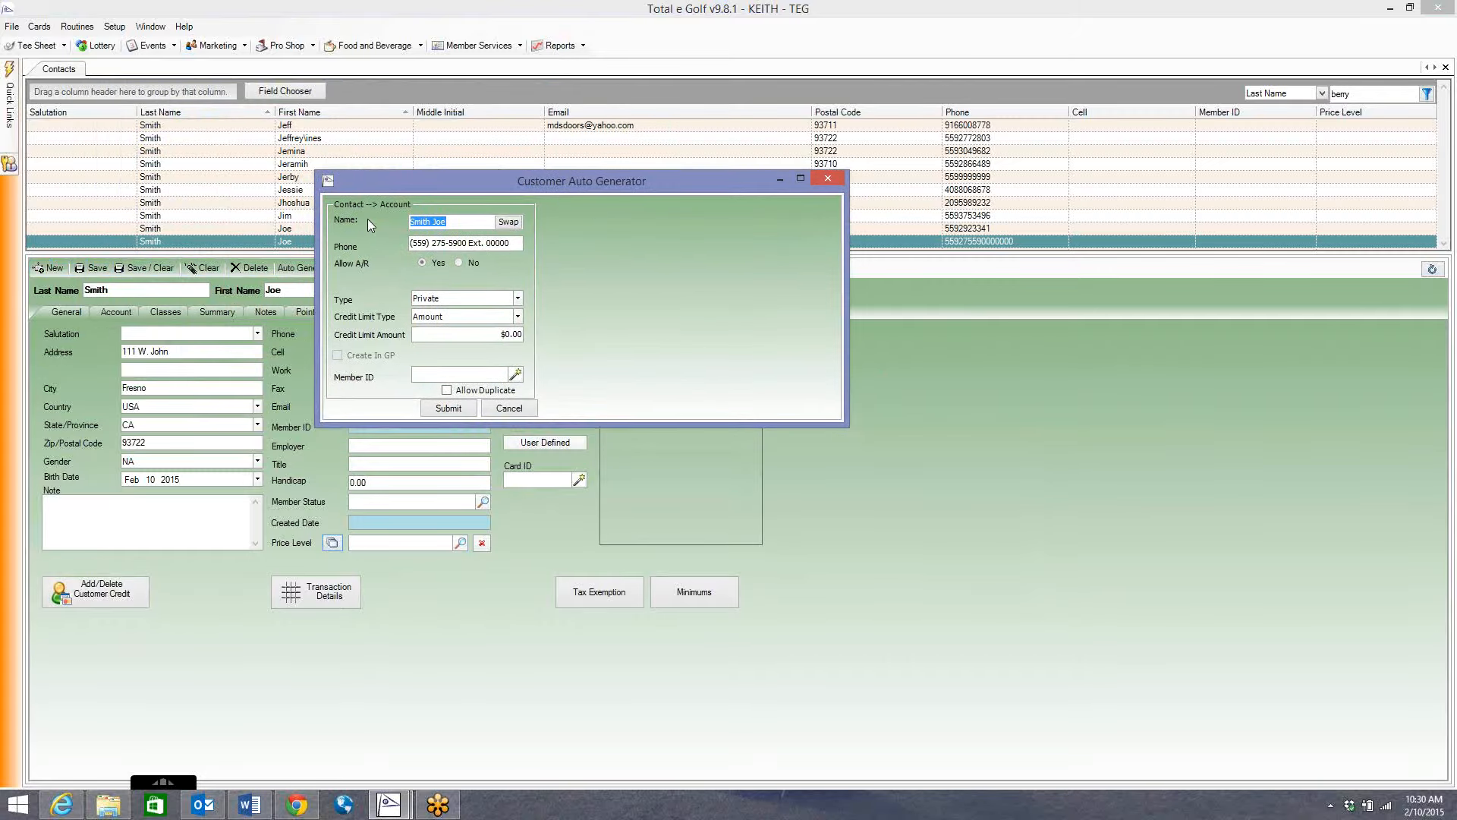
pyautogui.moveTo(437, 195); pyautogui.dragTo(592, 206)
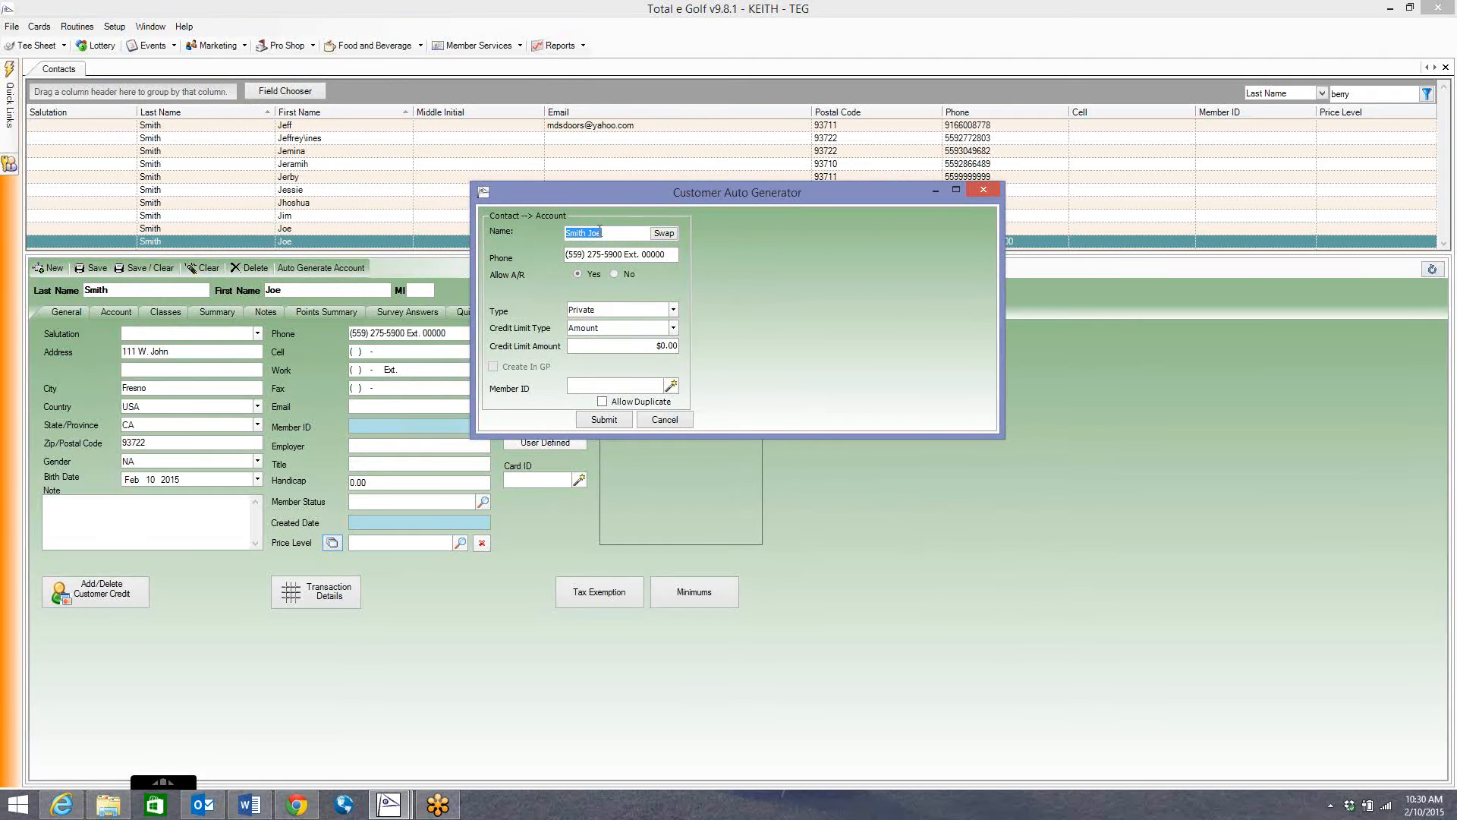
pyautogui.write('Raider Nation')
pyautogui.moveTo(610, 195); pyautogui.dragTo(560, 189)
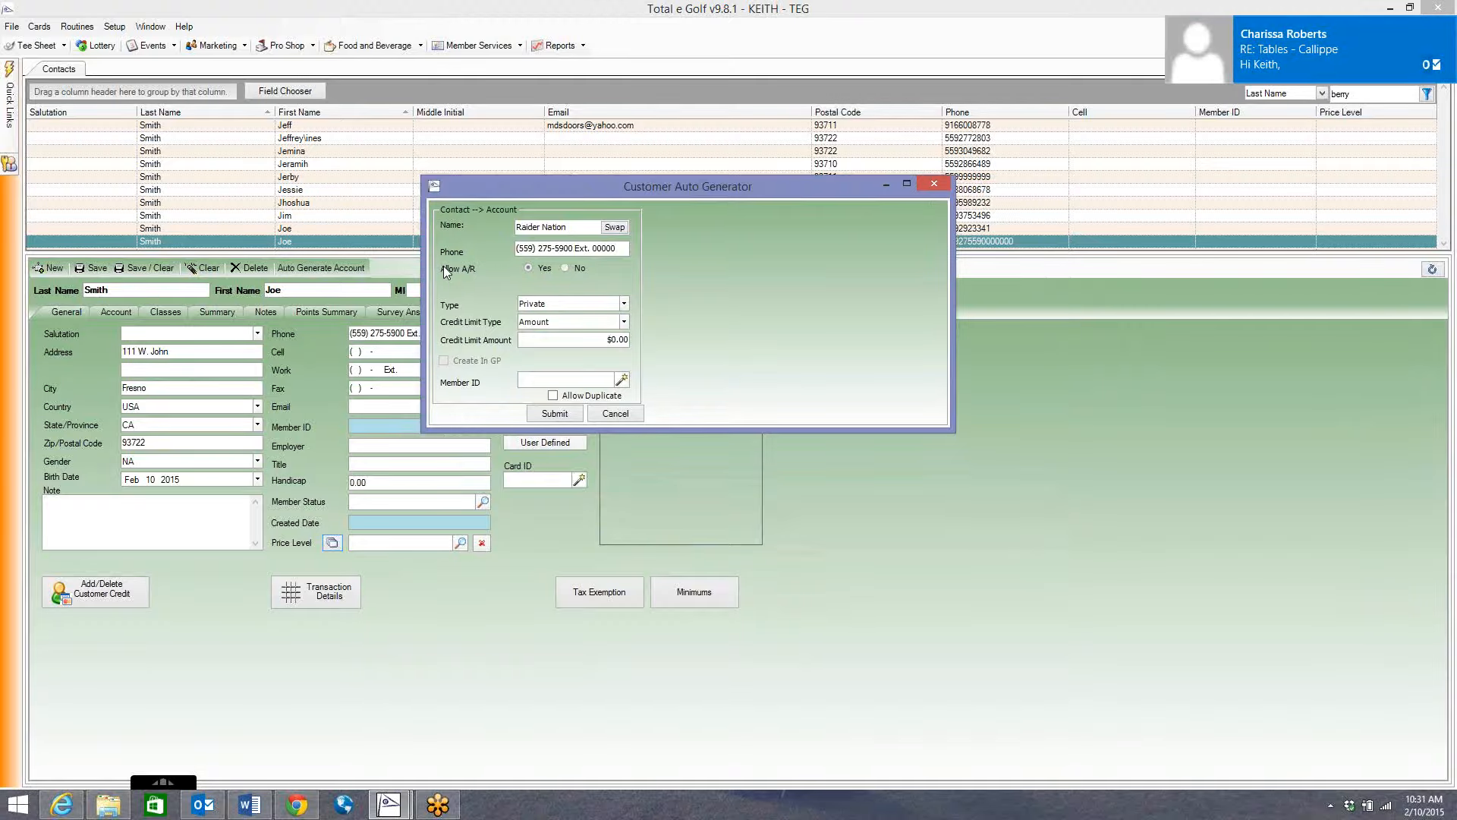
pyautogui.click(570, 303)
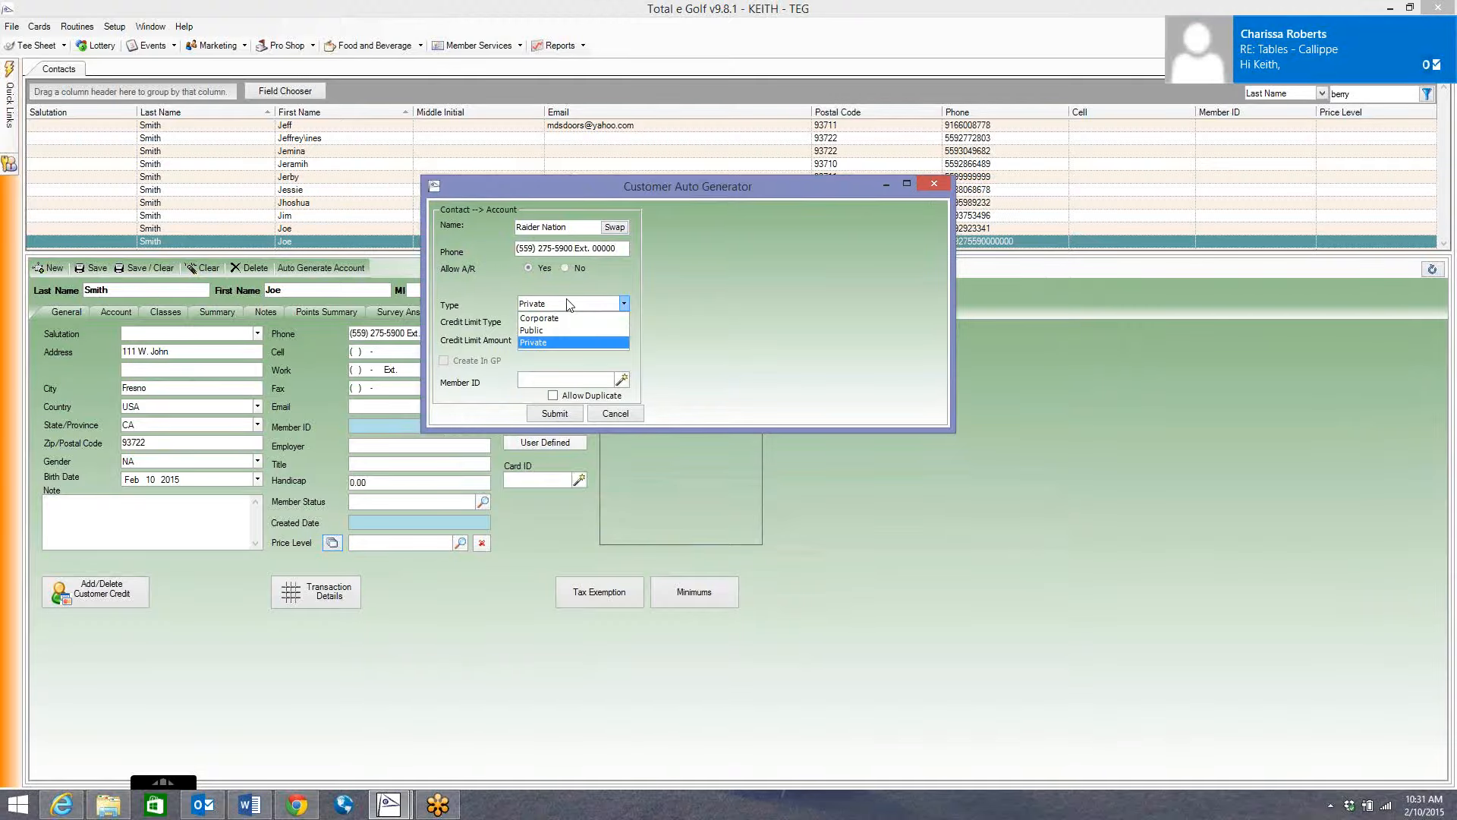
pyautogui.click(533, 313)
pyautogui.click(533, 307)
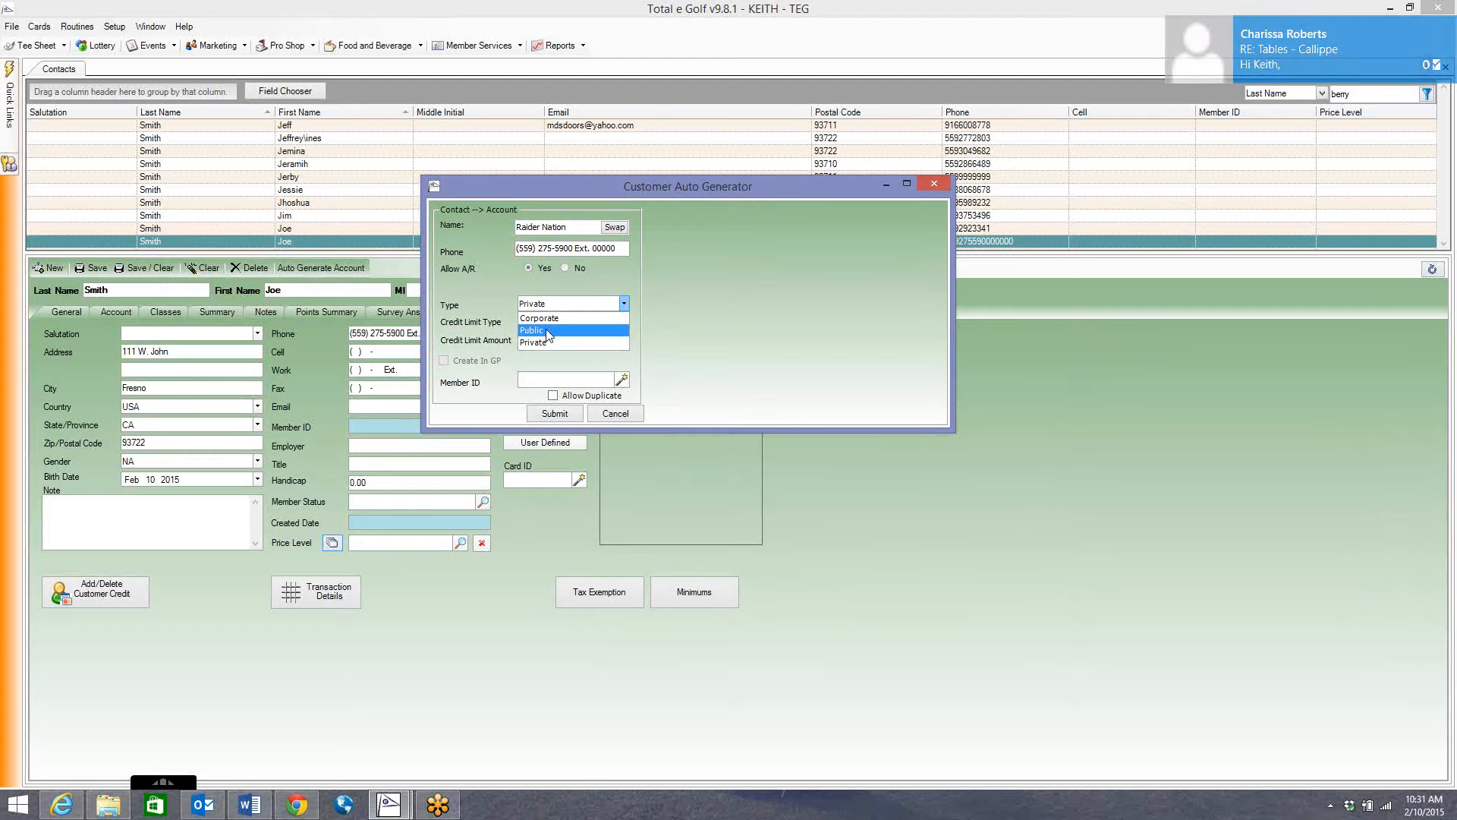
pyautogui.click(491, 288)
pyautogui.click(569, 302)
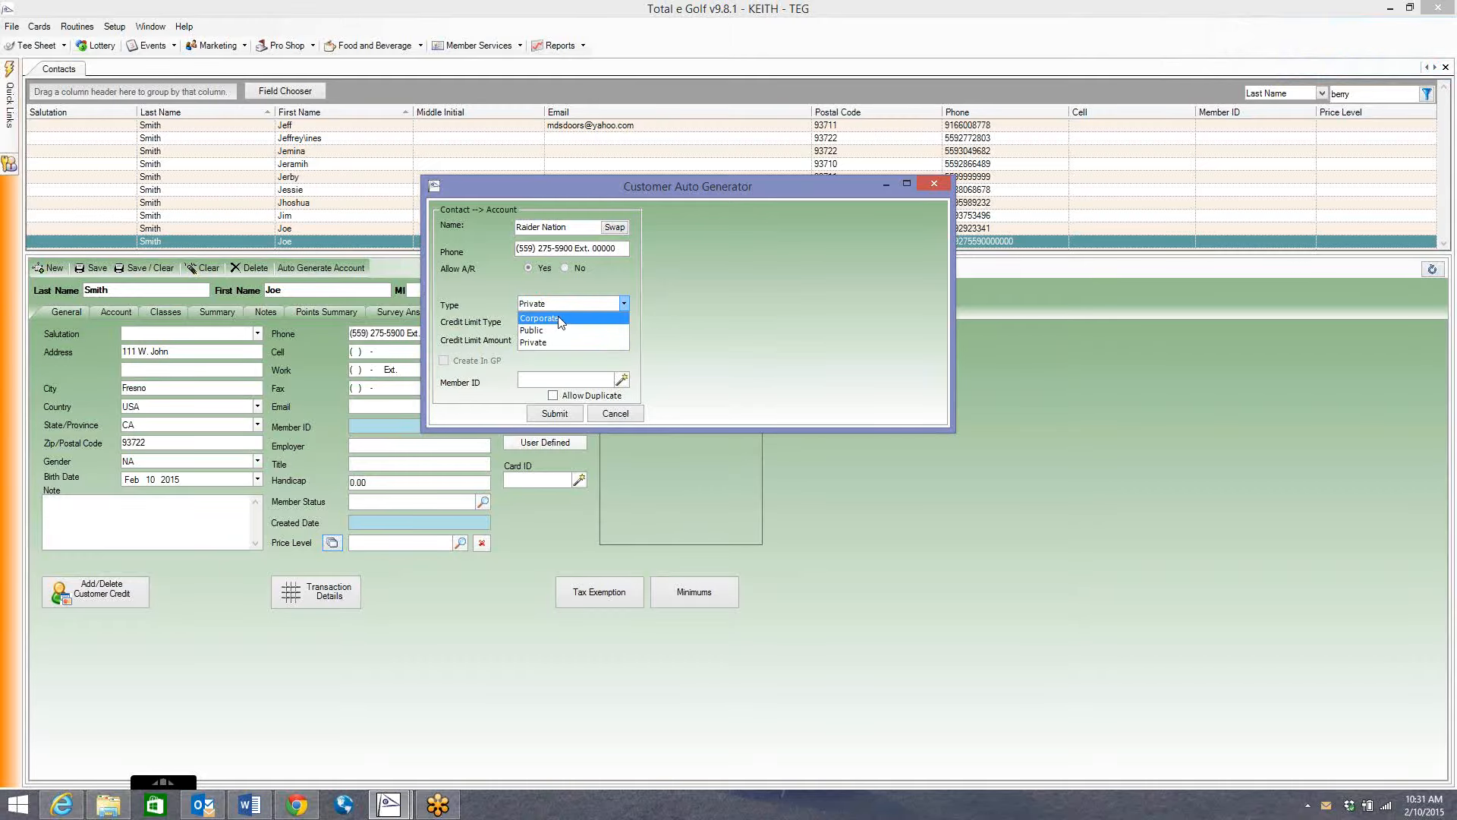
pyautogui.click(555, 320)
pyautogui.click(552, 303)
pyautogui.click(582, 319)
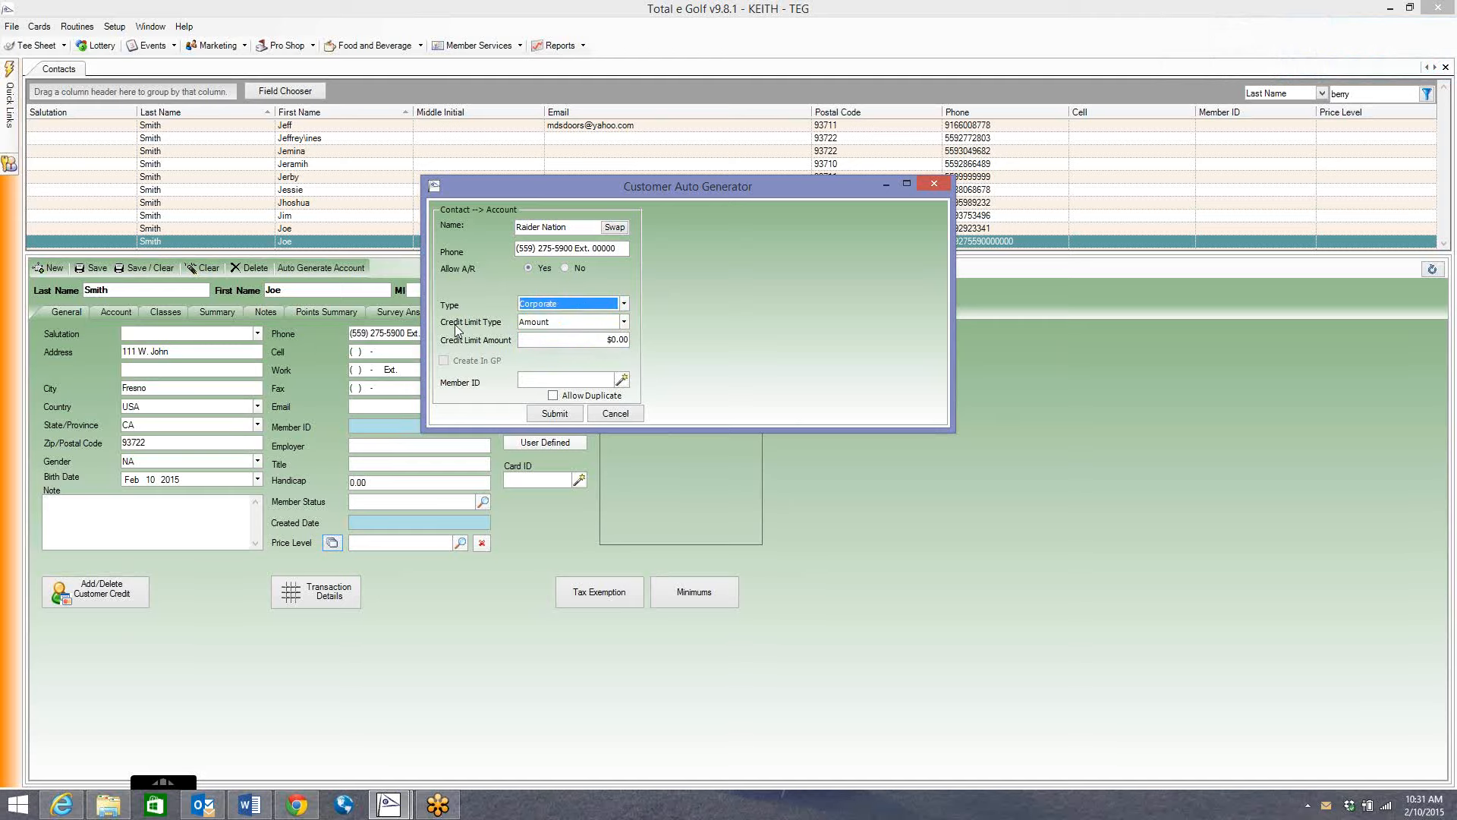
# Set the credit limit type to Amount with a 10,000 limit.
pyautogui.click(550, 324)
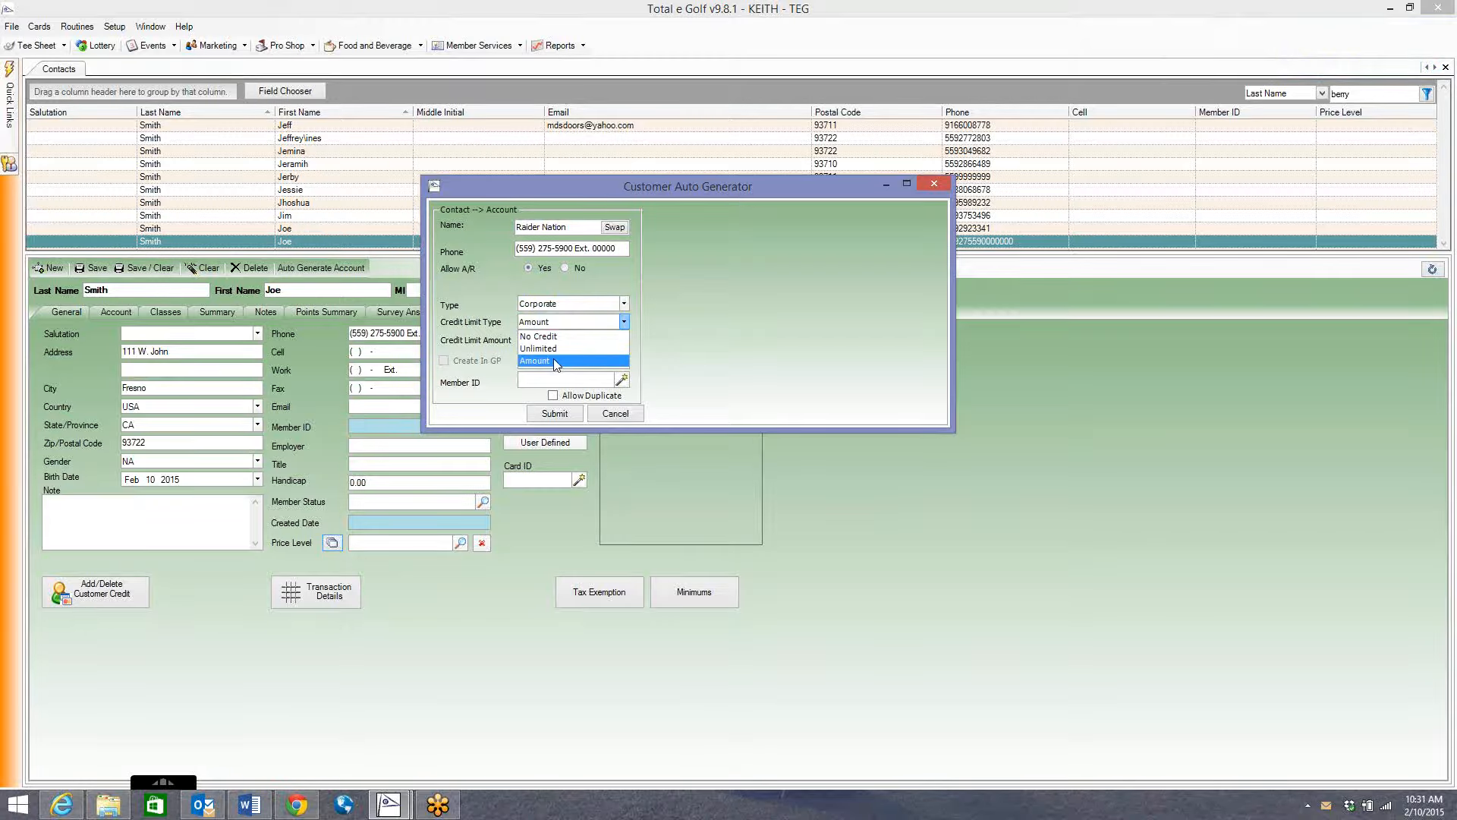
pyautogui.click(553, 359)
pyautogui.press('Tab')
pyautogui.write('10,000')
pyautogui.press('Tab')
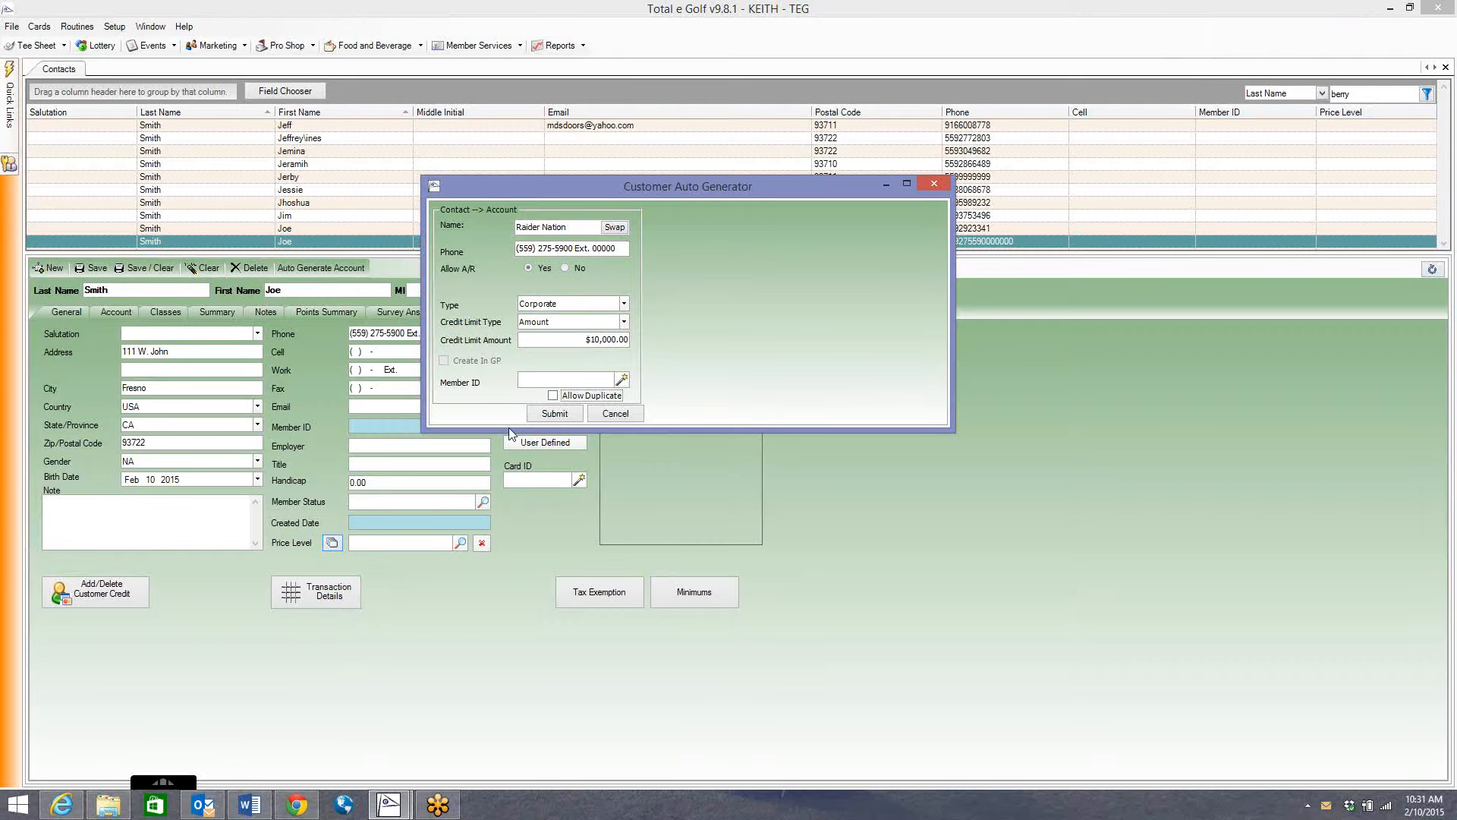
# Submit the Raider Nation account and confirm it on the contact's Account tab.
pyautogui.click(555, 413)
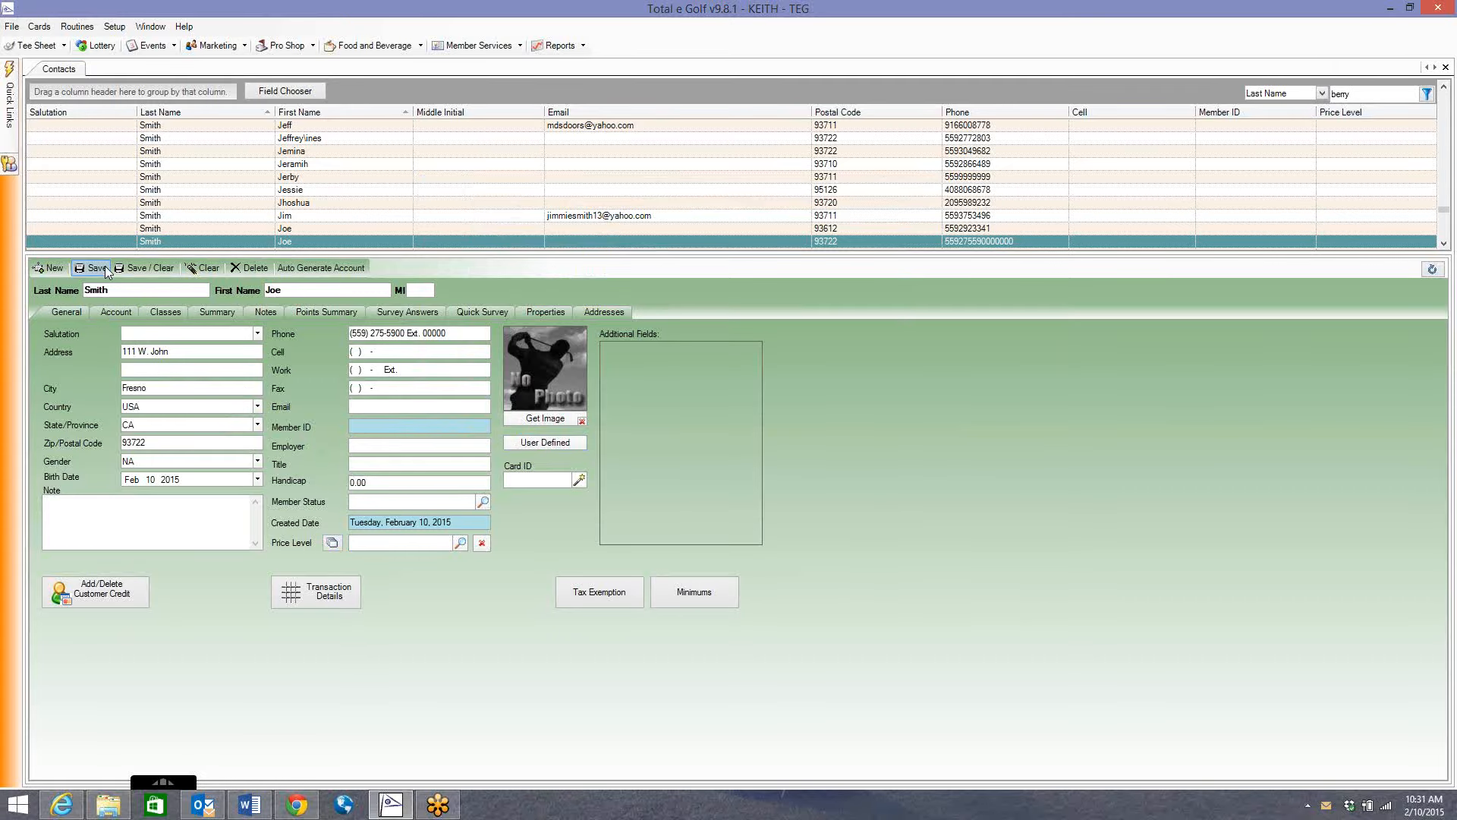
pyautogui.click(105, 313)
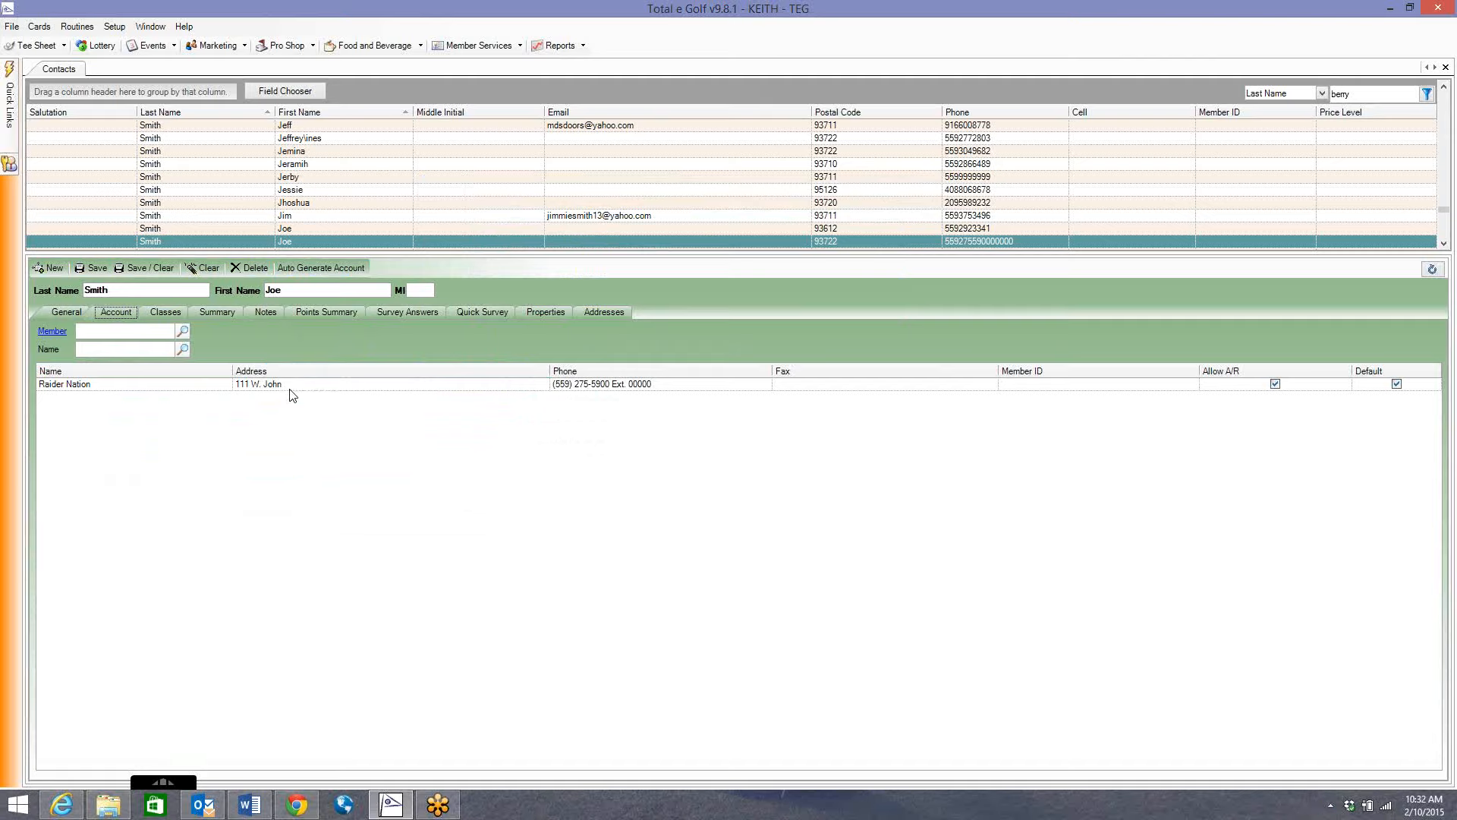
pyautogui.click(54, 267)
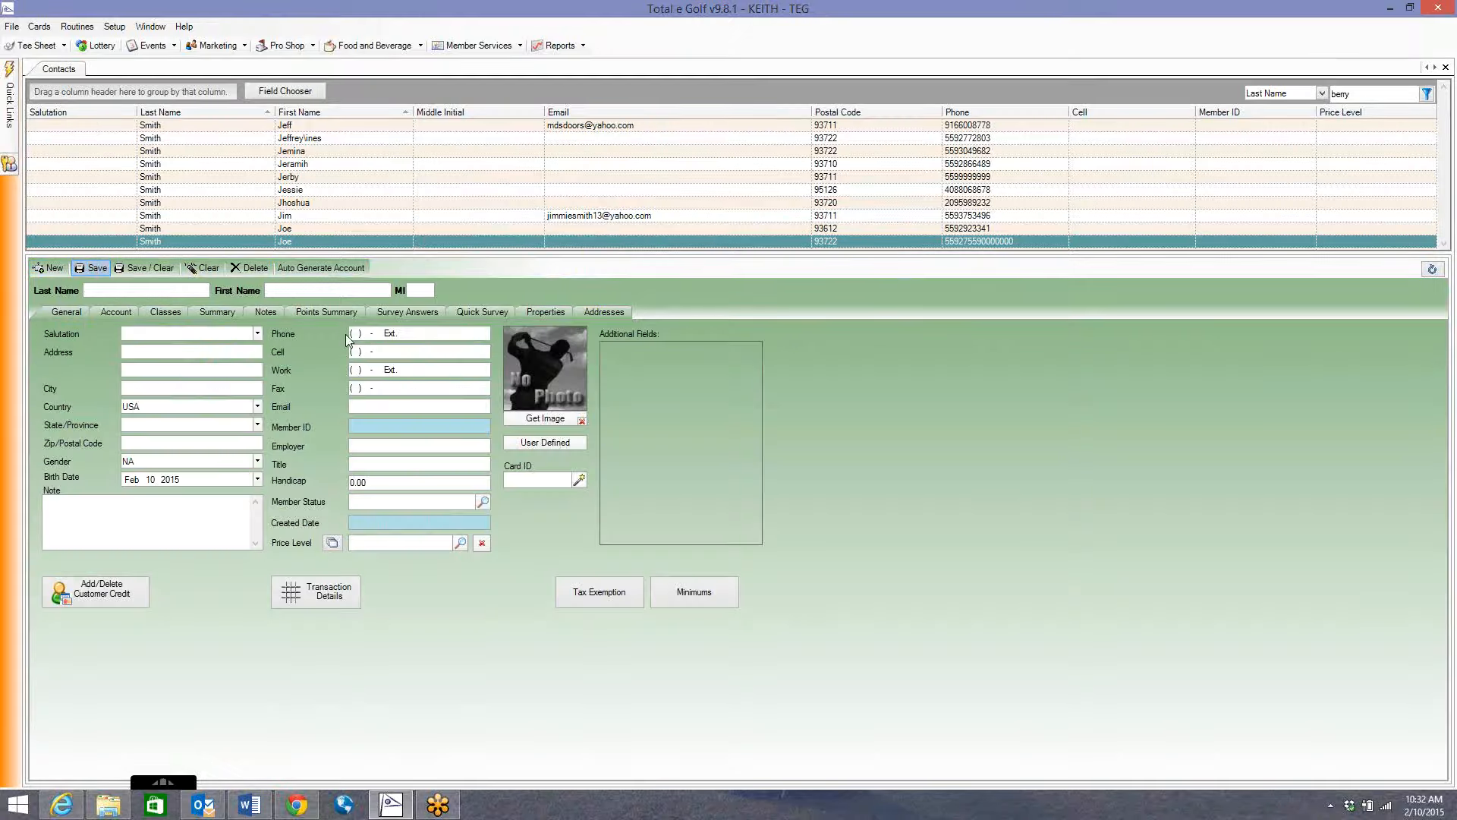
pyautogui.click(39, 27)
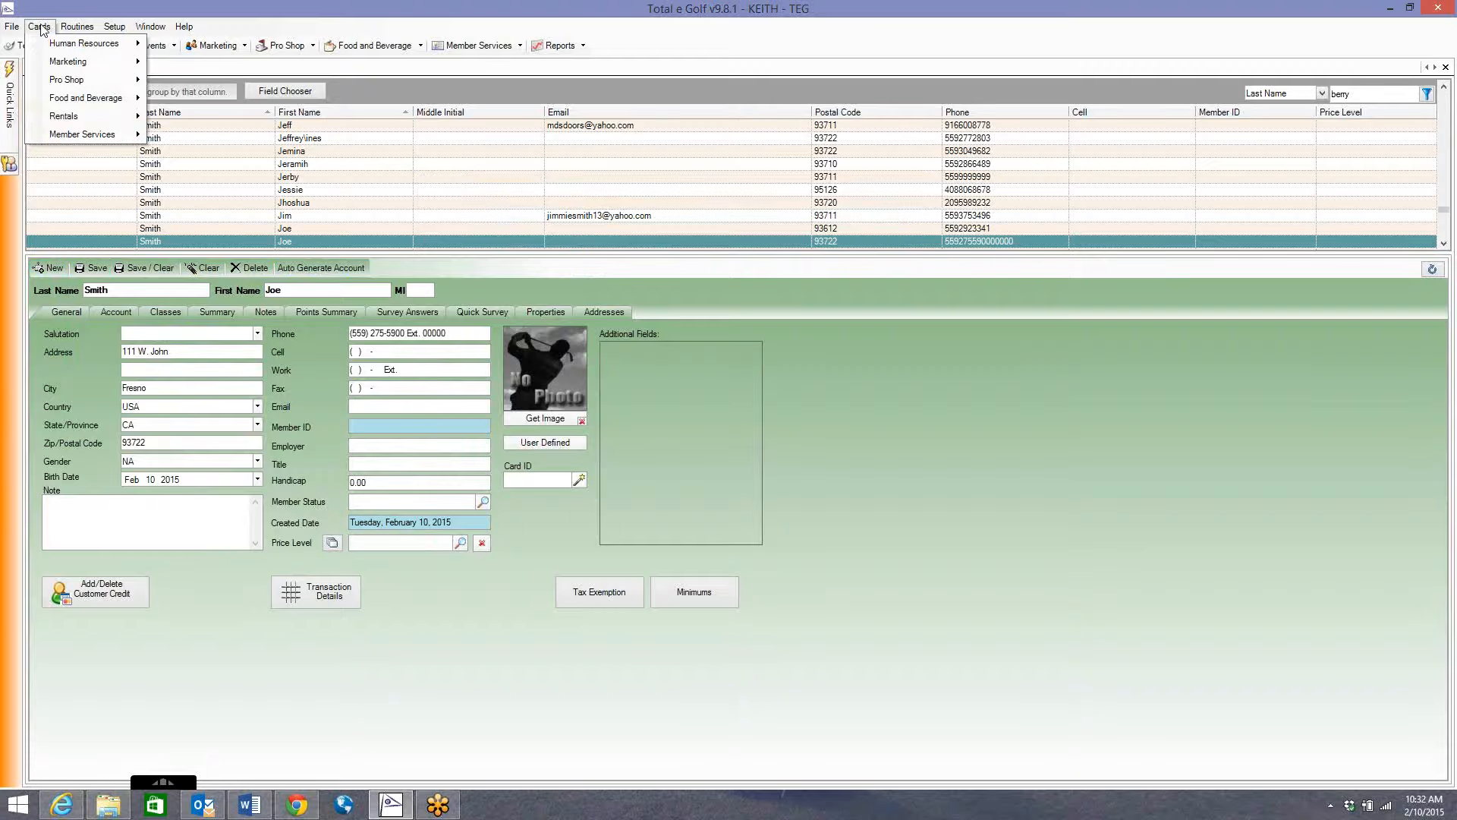
pyautogui.moveTo(84, 135)
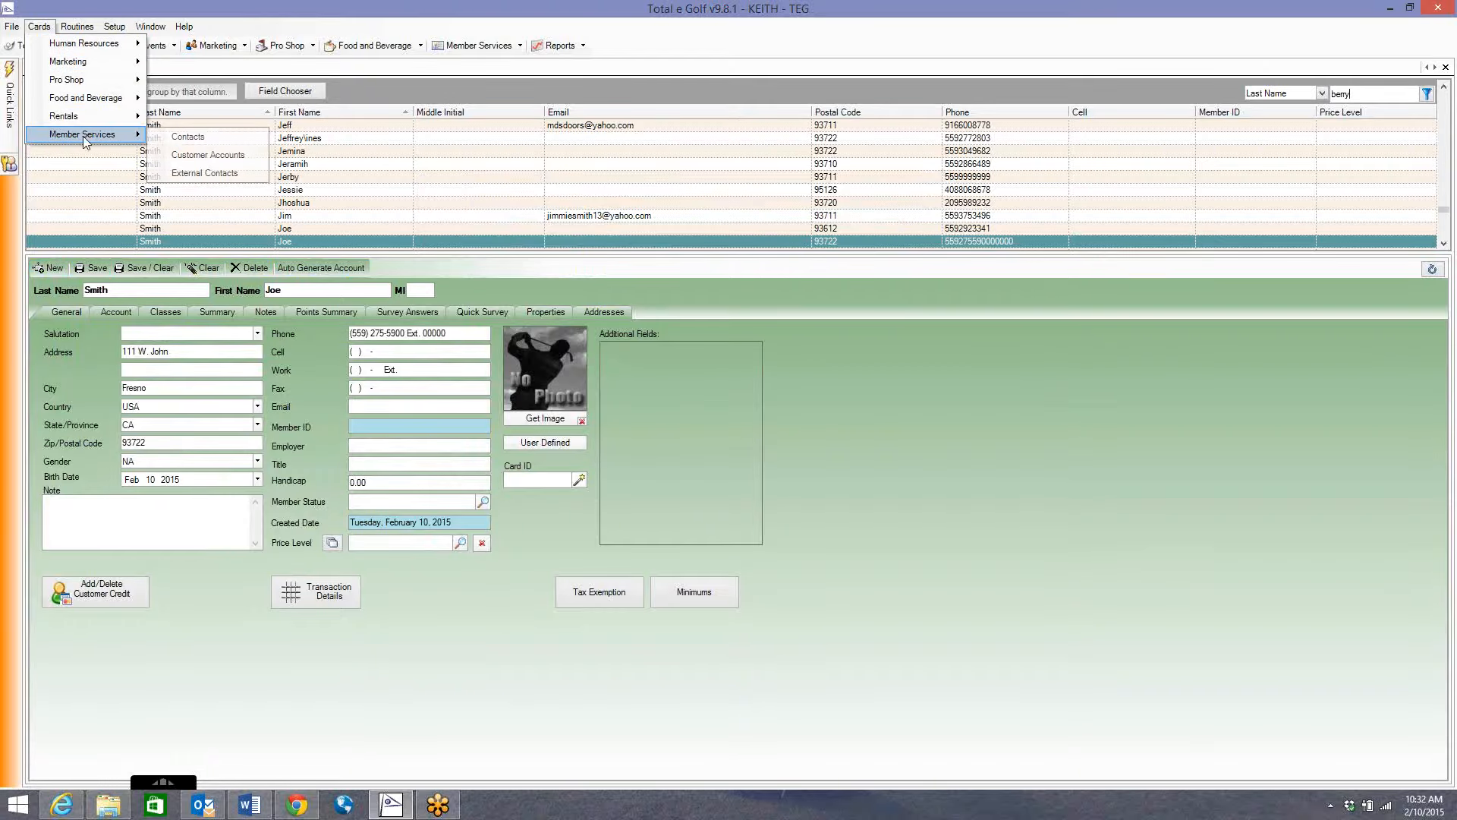
pyautogui.click(209, 160)
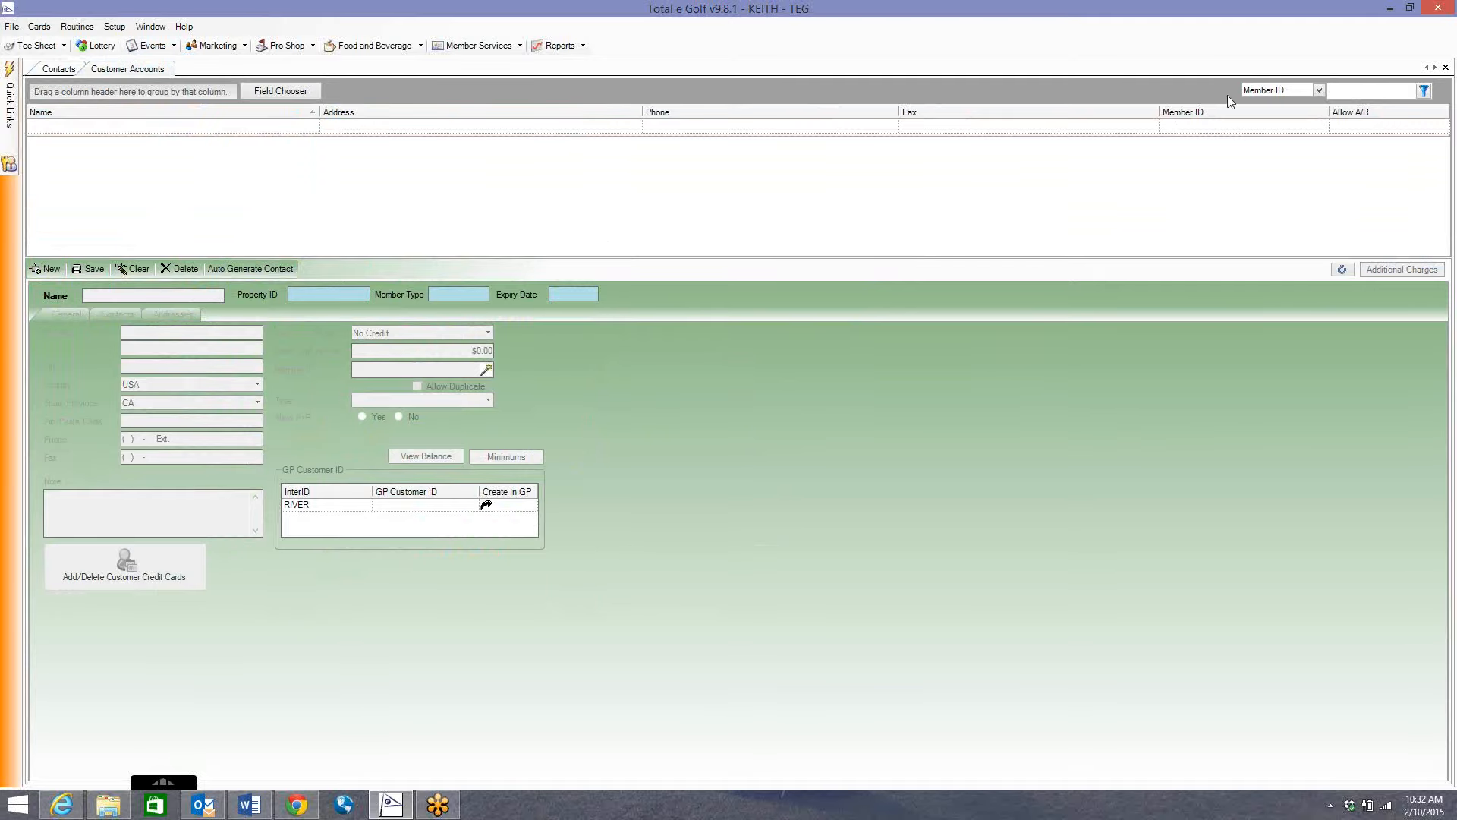
pyautogui.click(1423, 91)
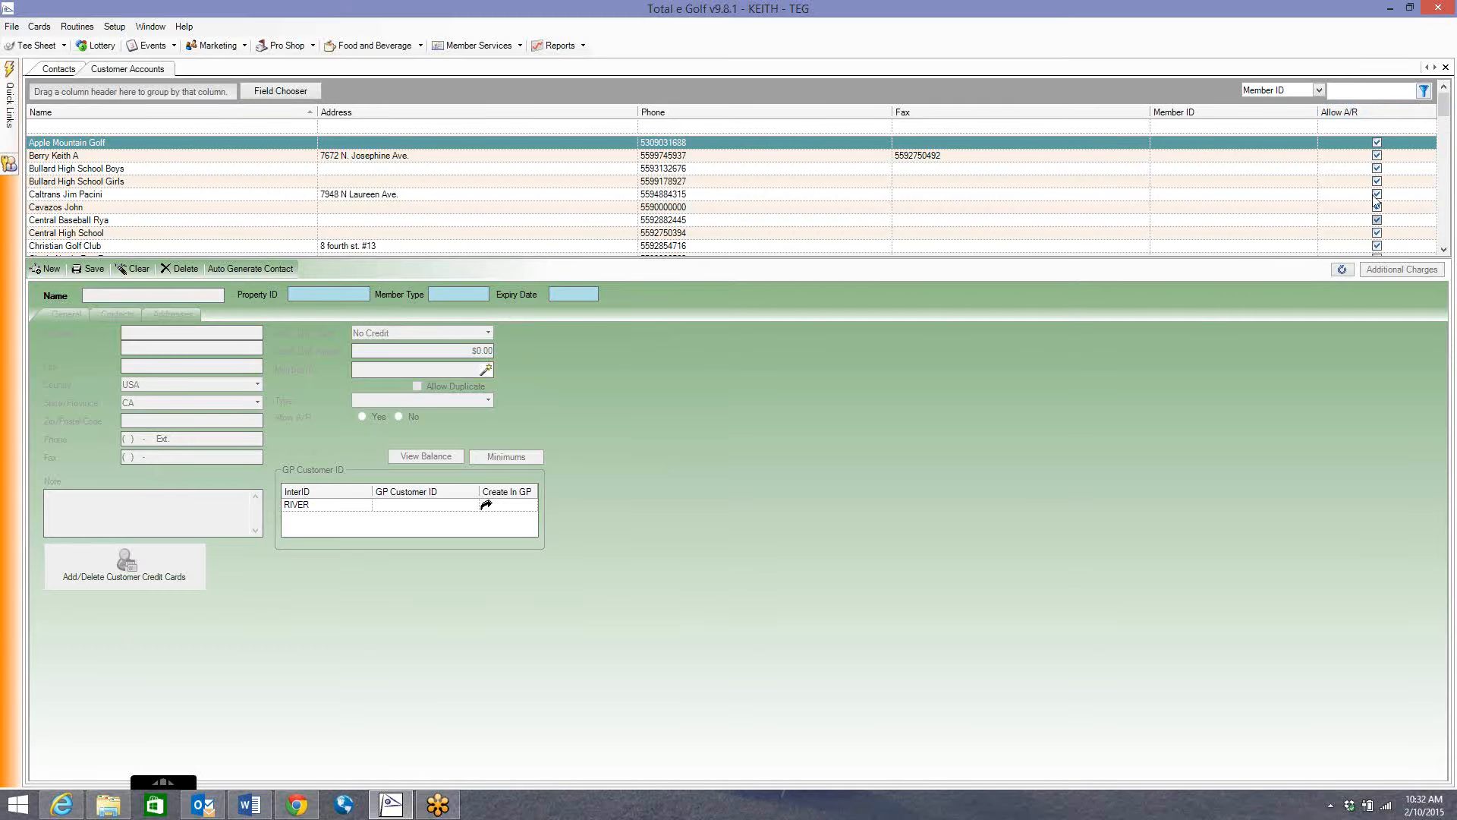
pyautogui.moveTo(1444, 112); pyautogui.dragTo(1444, 207)
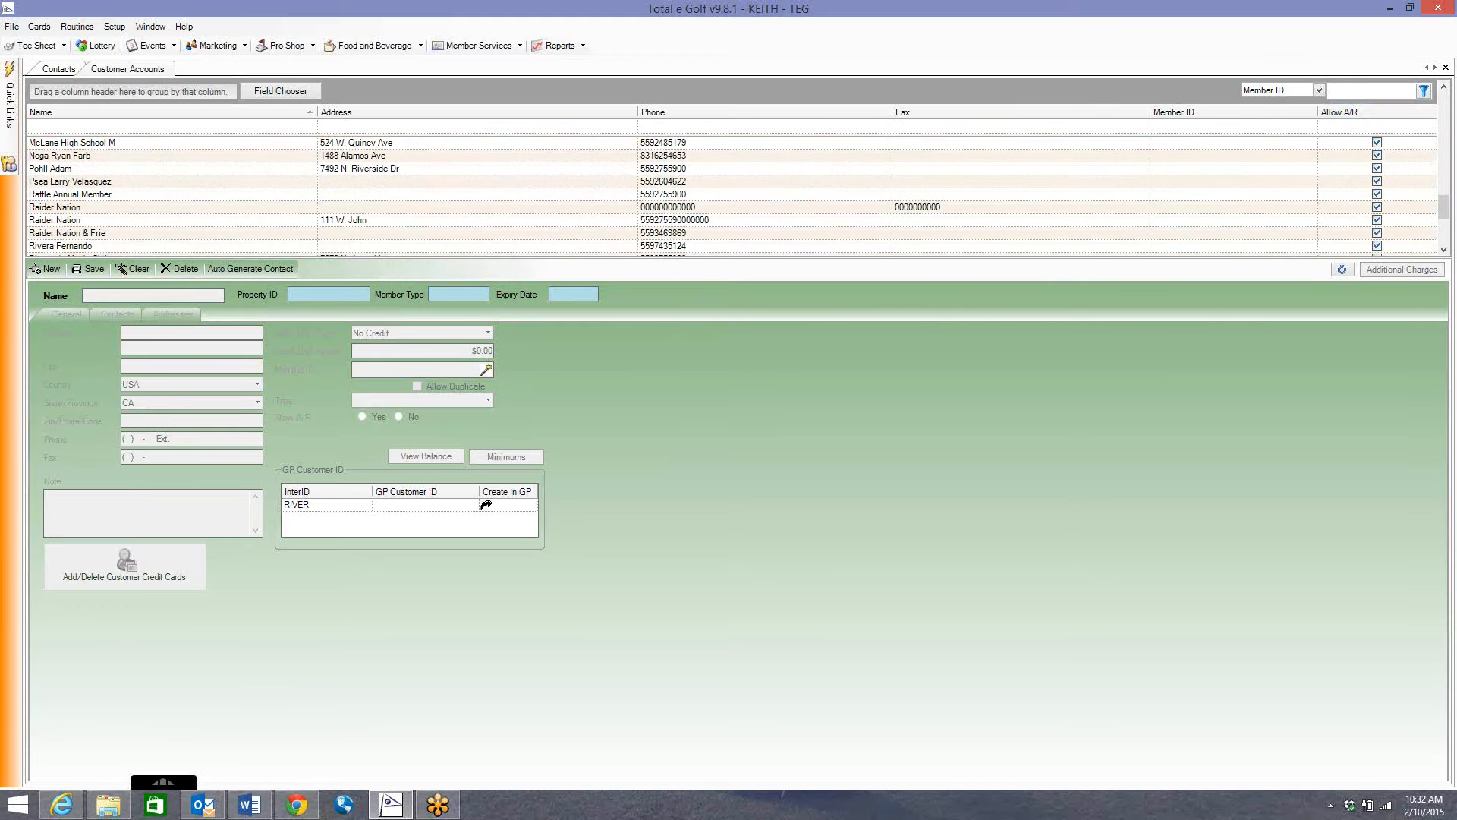
pyautogui.click(128, 207)
pyautogui.click(99, 220)
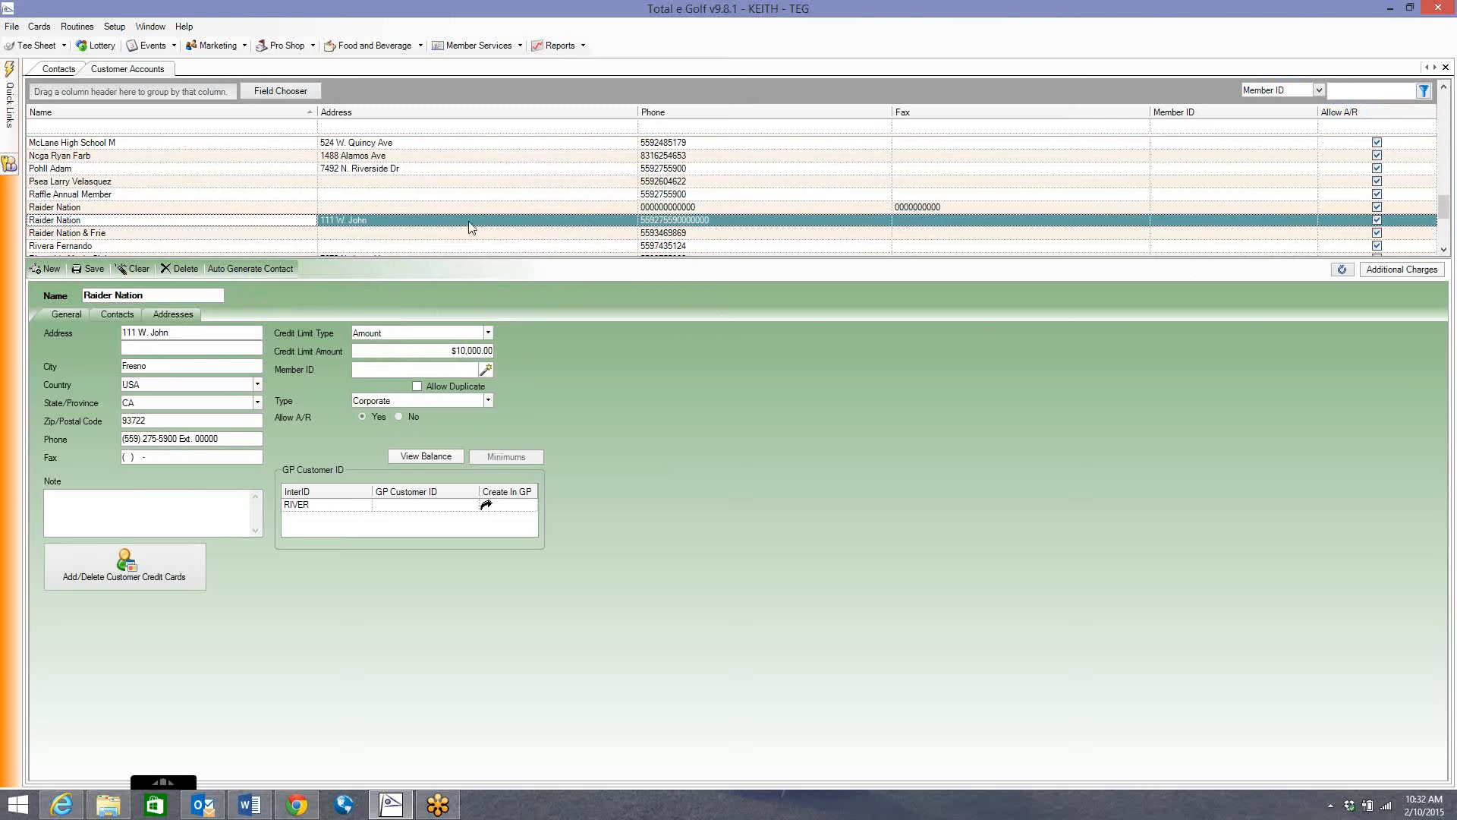
pyautogui.click(108, 221)
pyautogui.click(122, 317)
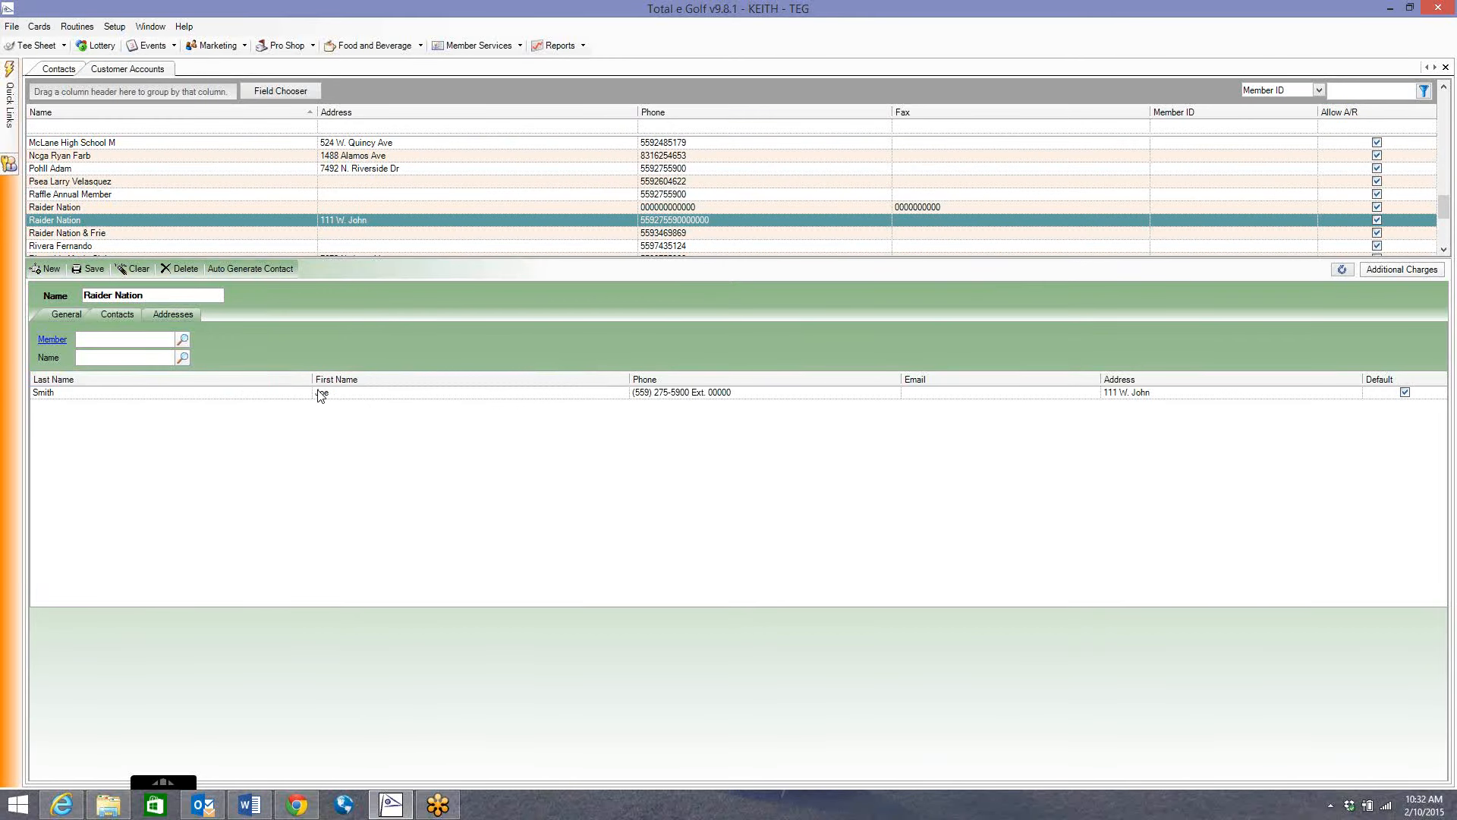
pyautogui.click(64, 69)
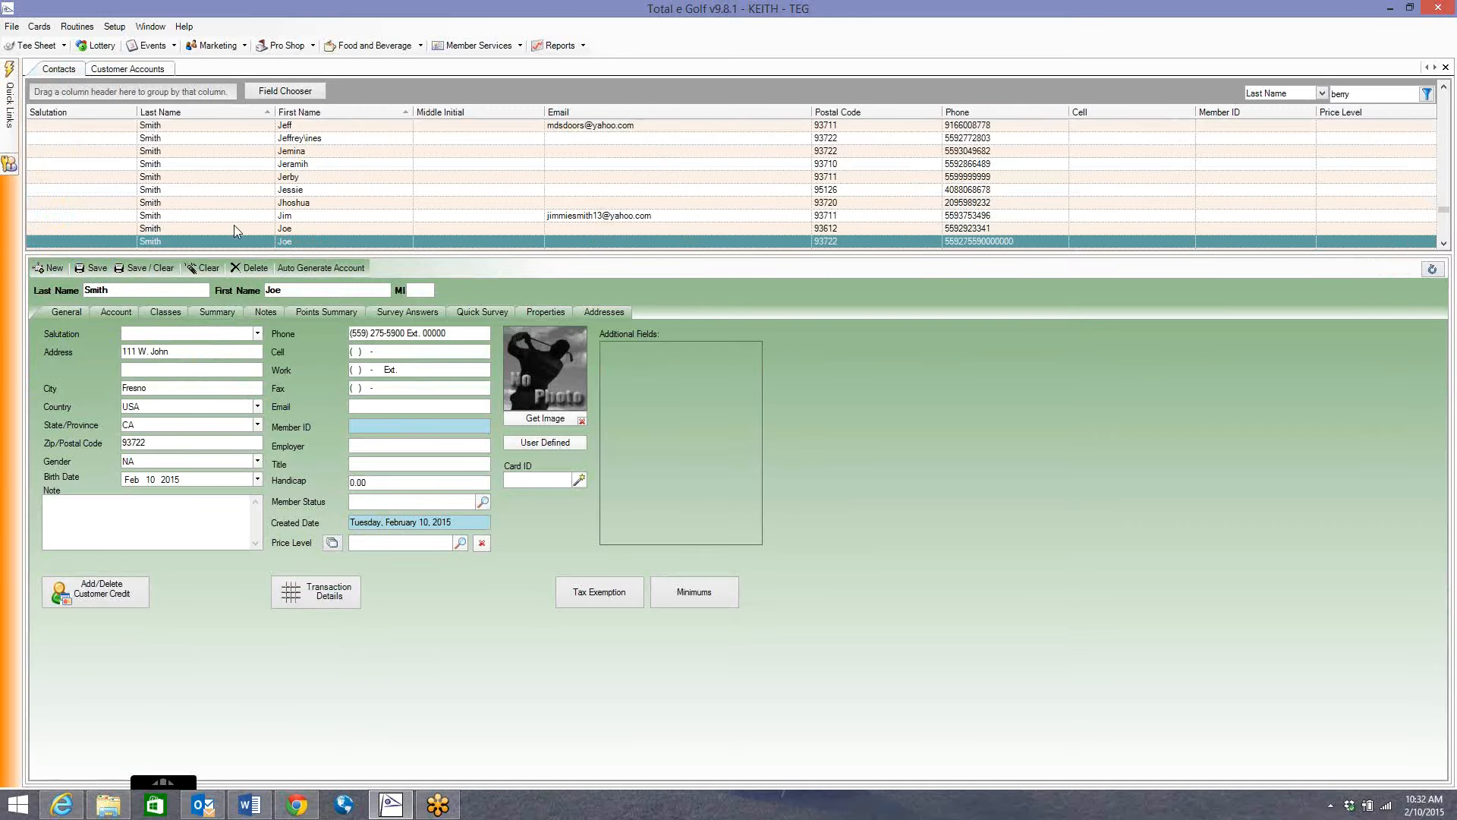
pyautogui.click(113, 312)
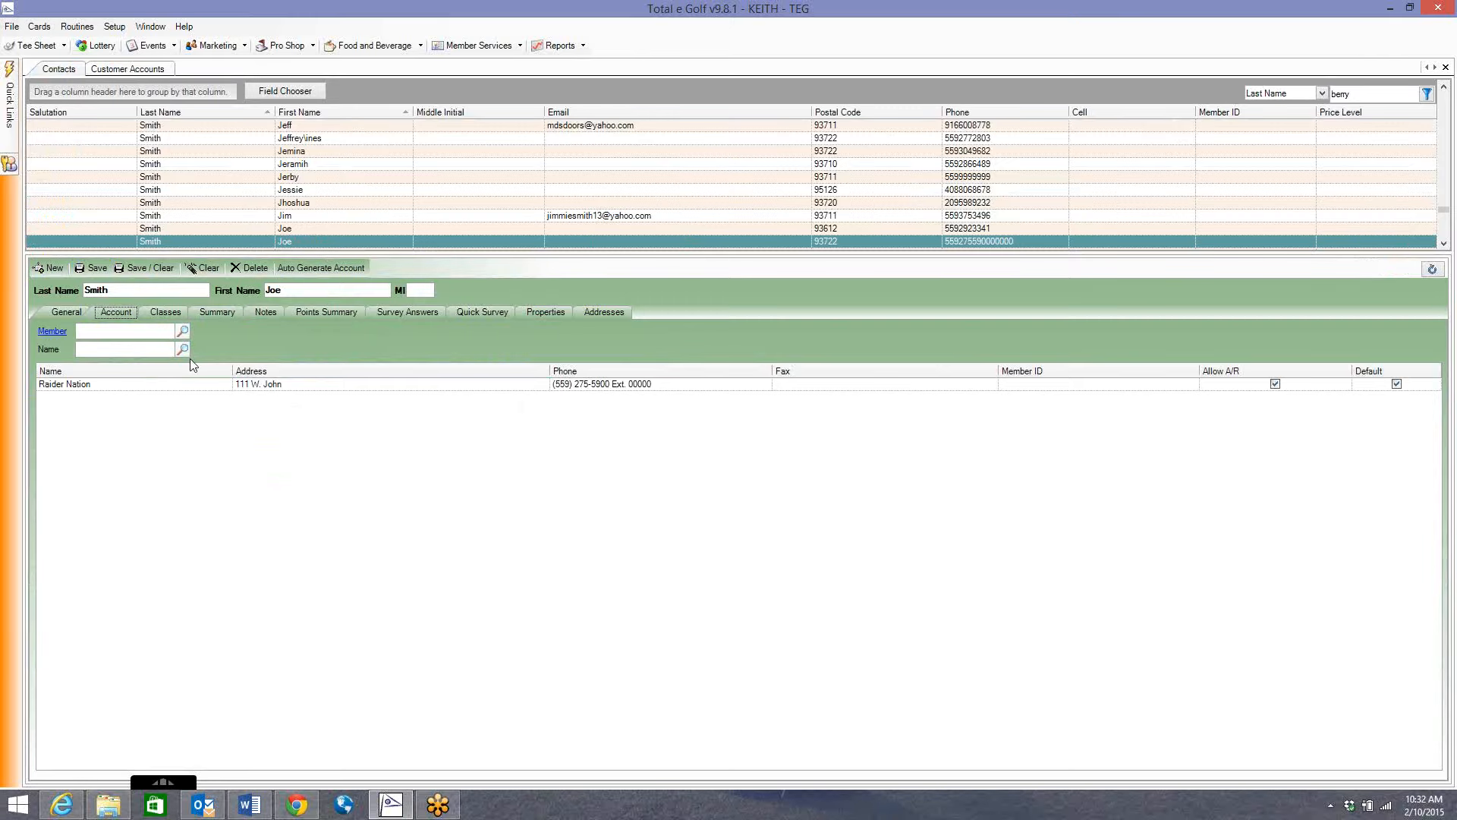
pyautogui.click(144, 69)
pyautogui.click(91, 270)
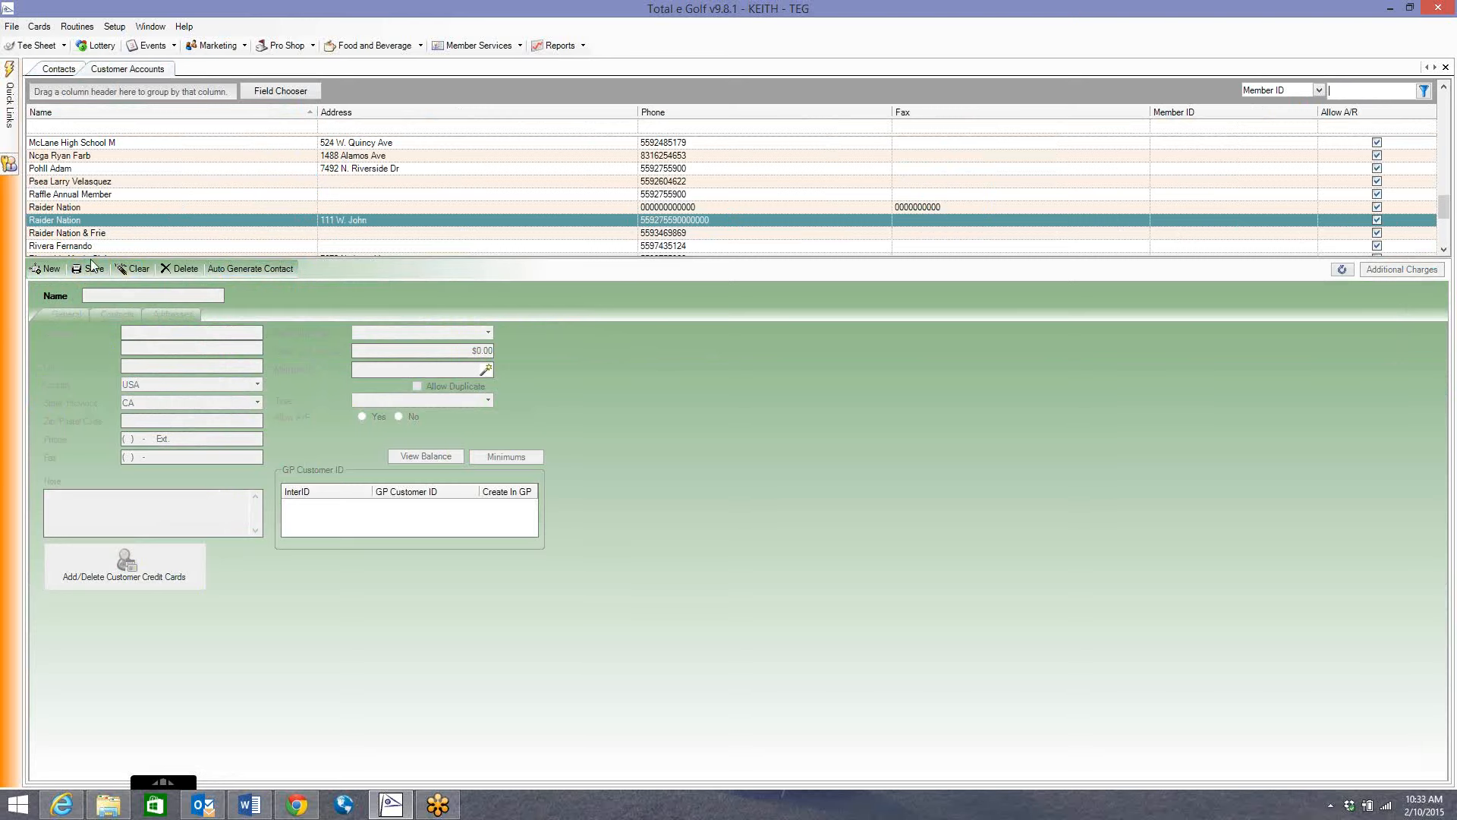
# Start a new customer account named ABC Tournament and enter its phone number.
pyautogui.click(48, 269)
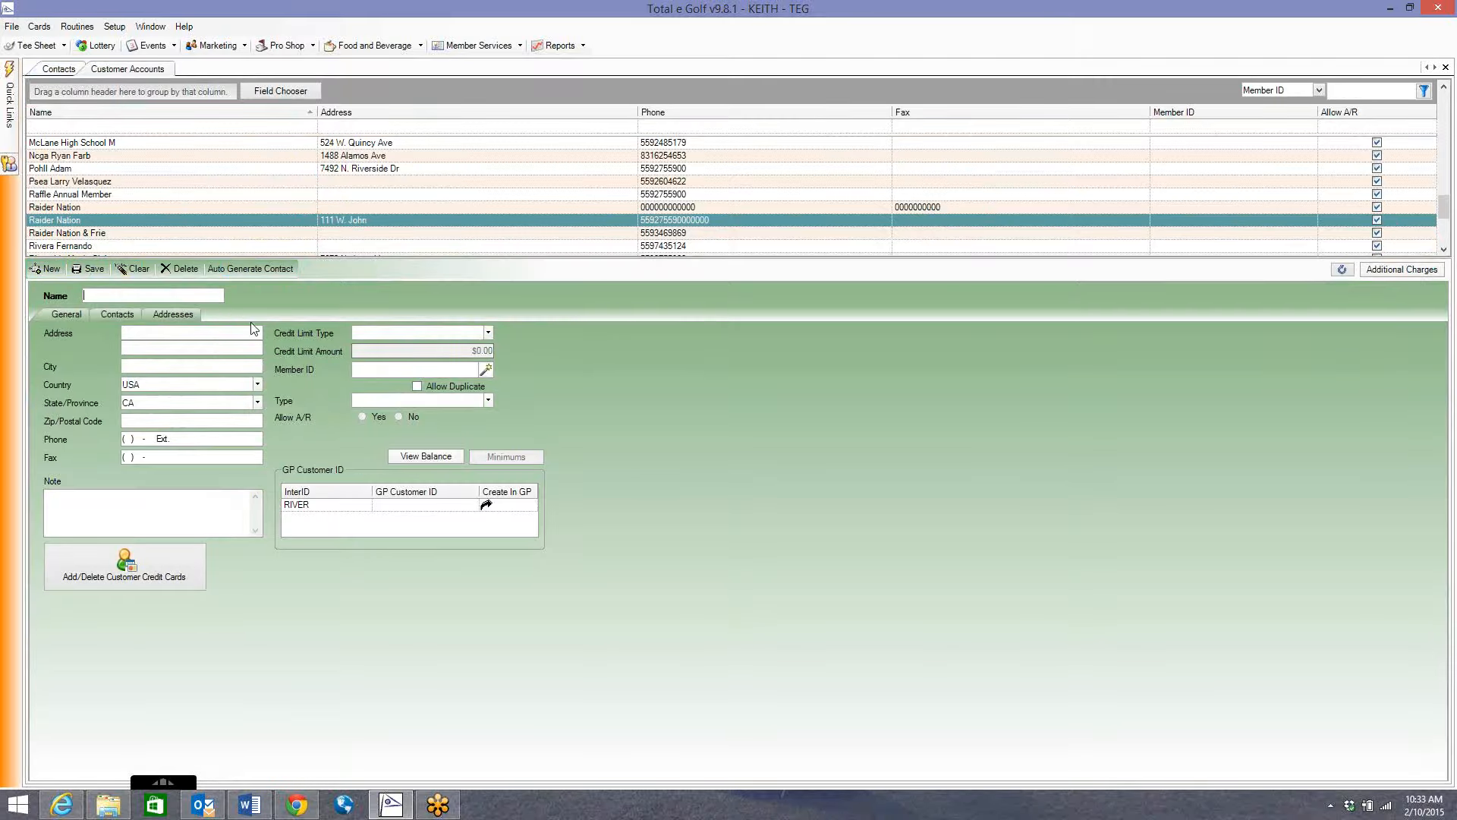
pyautogui.click(201, 336)
pyautogui.write('AB')
pyautogui.write('name')
pyautogui.click(123, 440)
pyautogui.press('Tab')
# Give the account a 10,000 Amount credit limit and Corporate type.
pyautogui.click(419, 333)
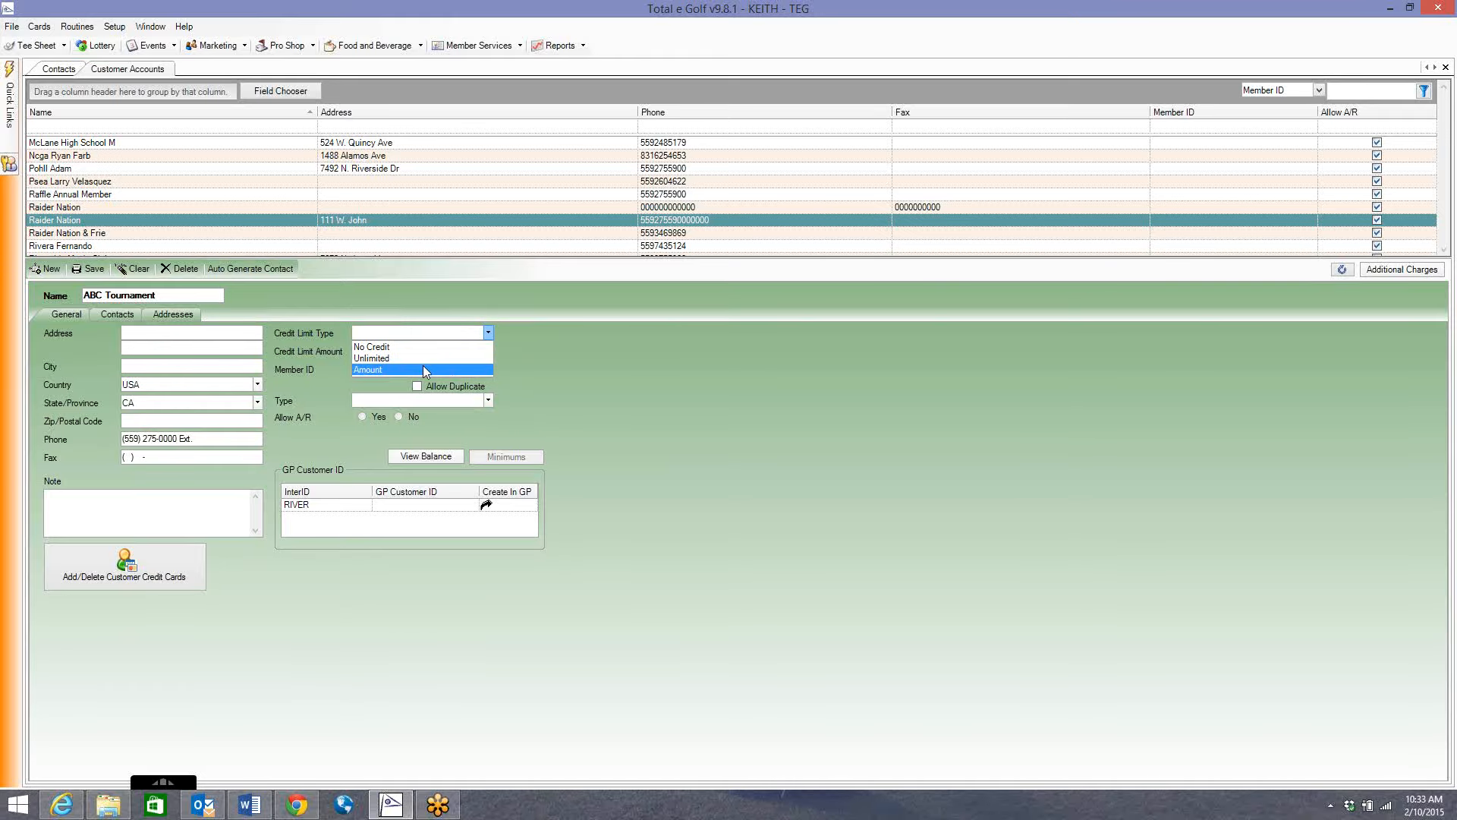
pyautogui.click(422, 369)
pyautogui.write('10,000')
pyautogui.press('Tab')
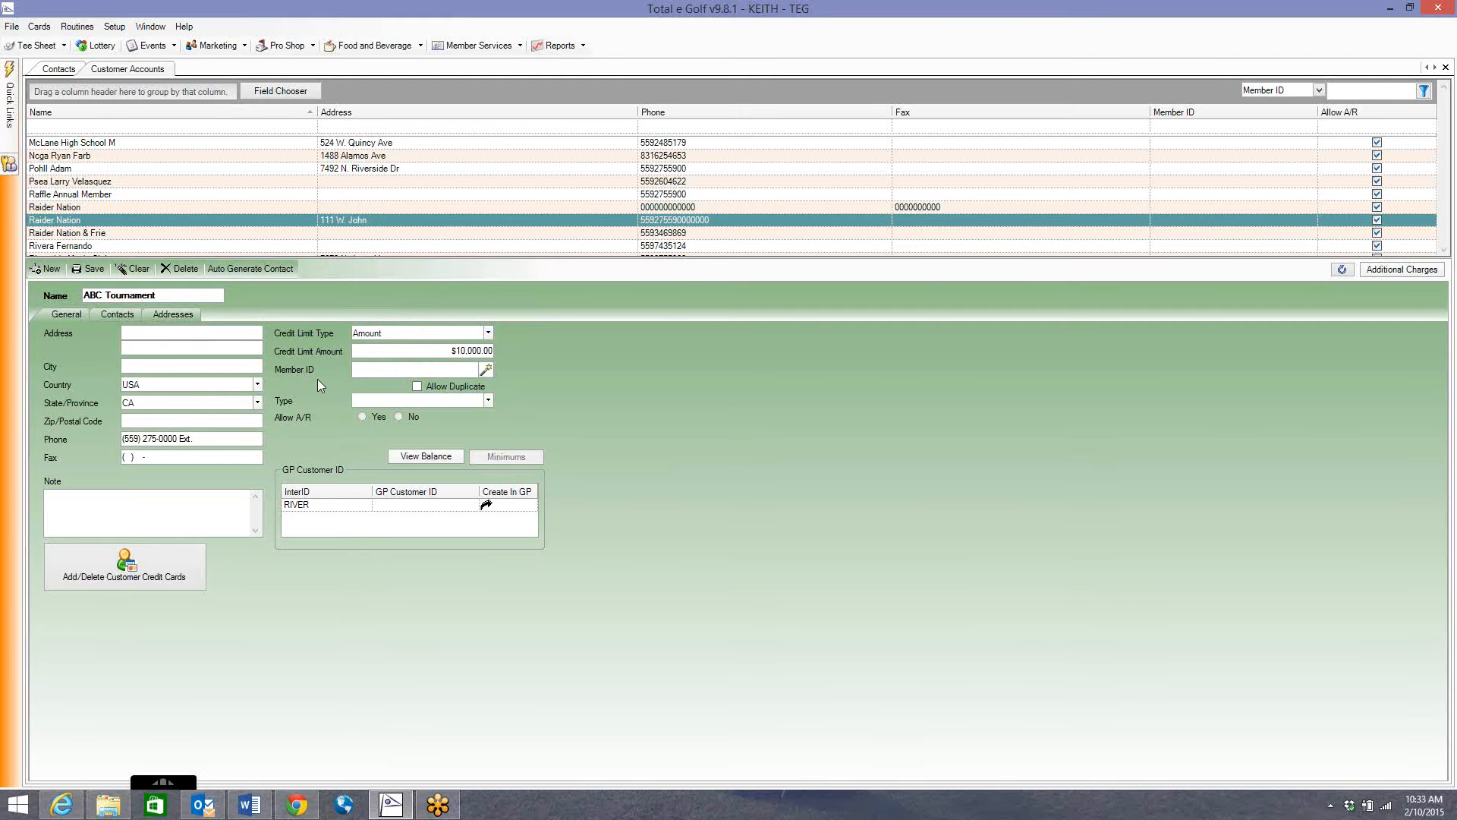
pyautogui.click(406, 401)
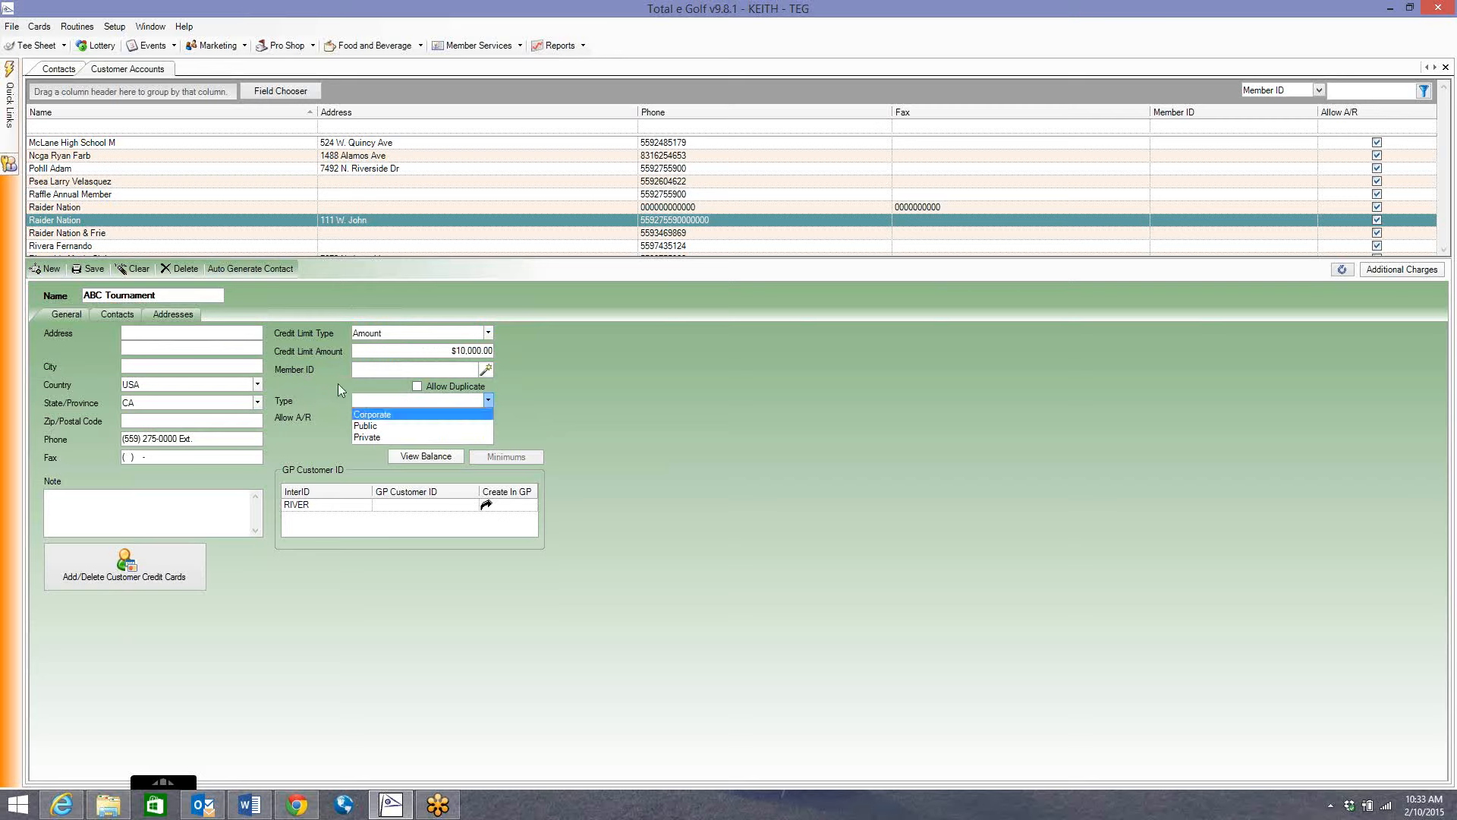
pyautogui.click(338, 384)
pyautogui.click(366, 418)
pyautogui.click(382, 402)
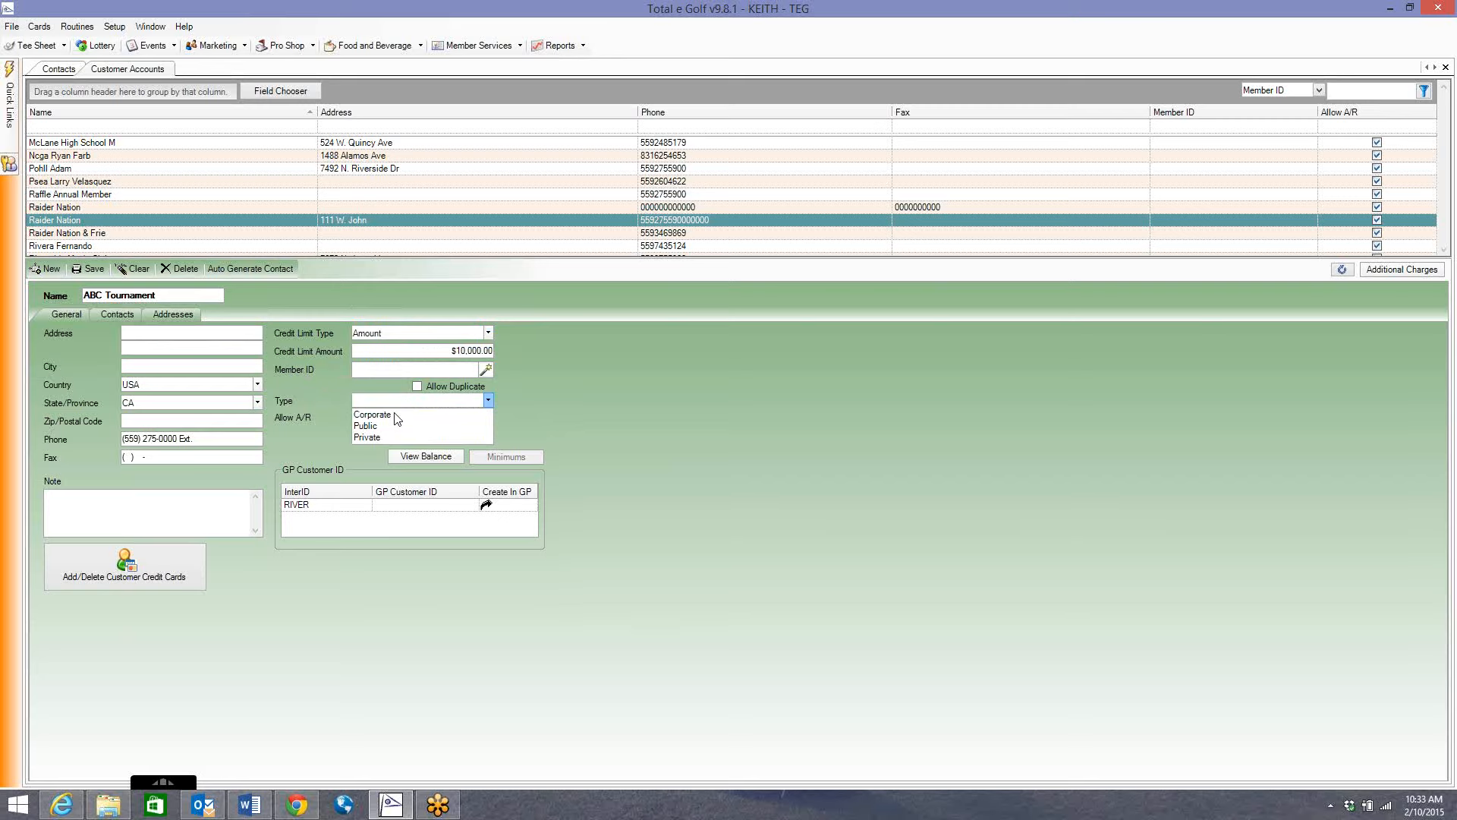
pyautogui.click(373, 414)
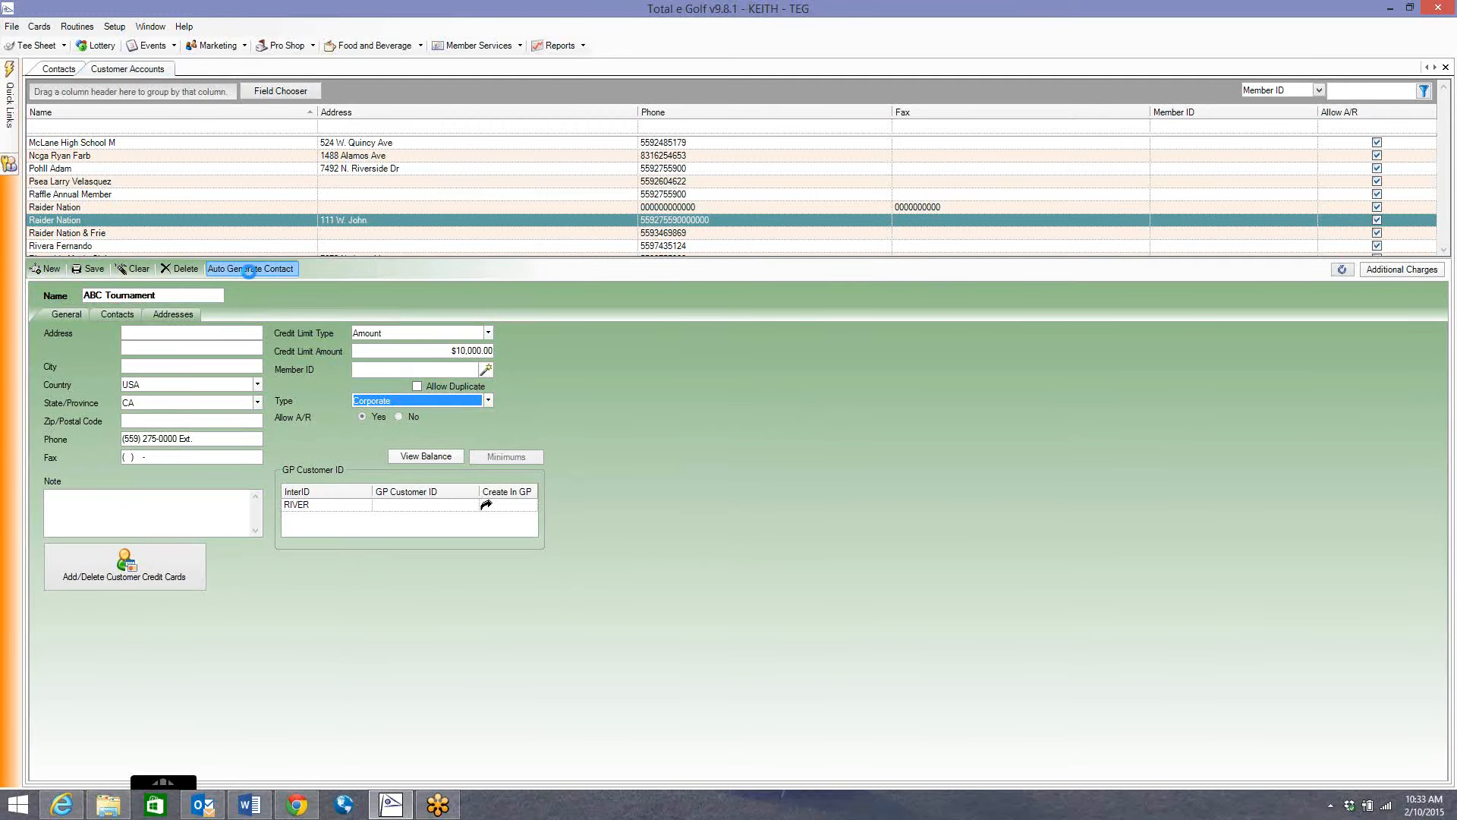
# Auto-generate the account's contact with the given first and last name, then check the linked contacts.
pyautogui.click(291, 269)
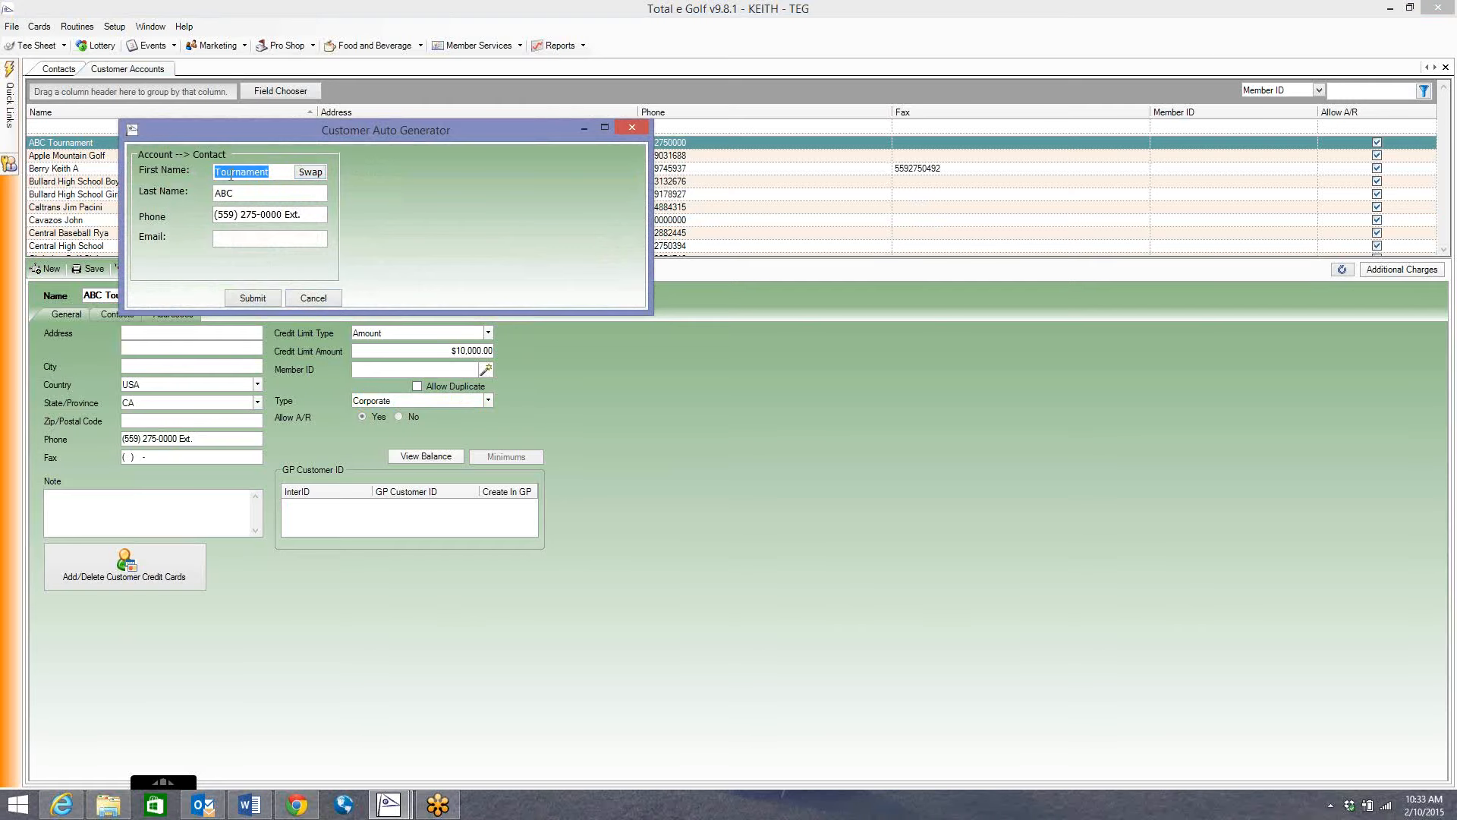
pyautogui.write('Joe')
pyautogui.press('Tab')
pyautogui.write('Sm')
pyautogui.moveTo(266, 135); pyautogui.dragTo(537, 249)
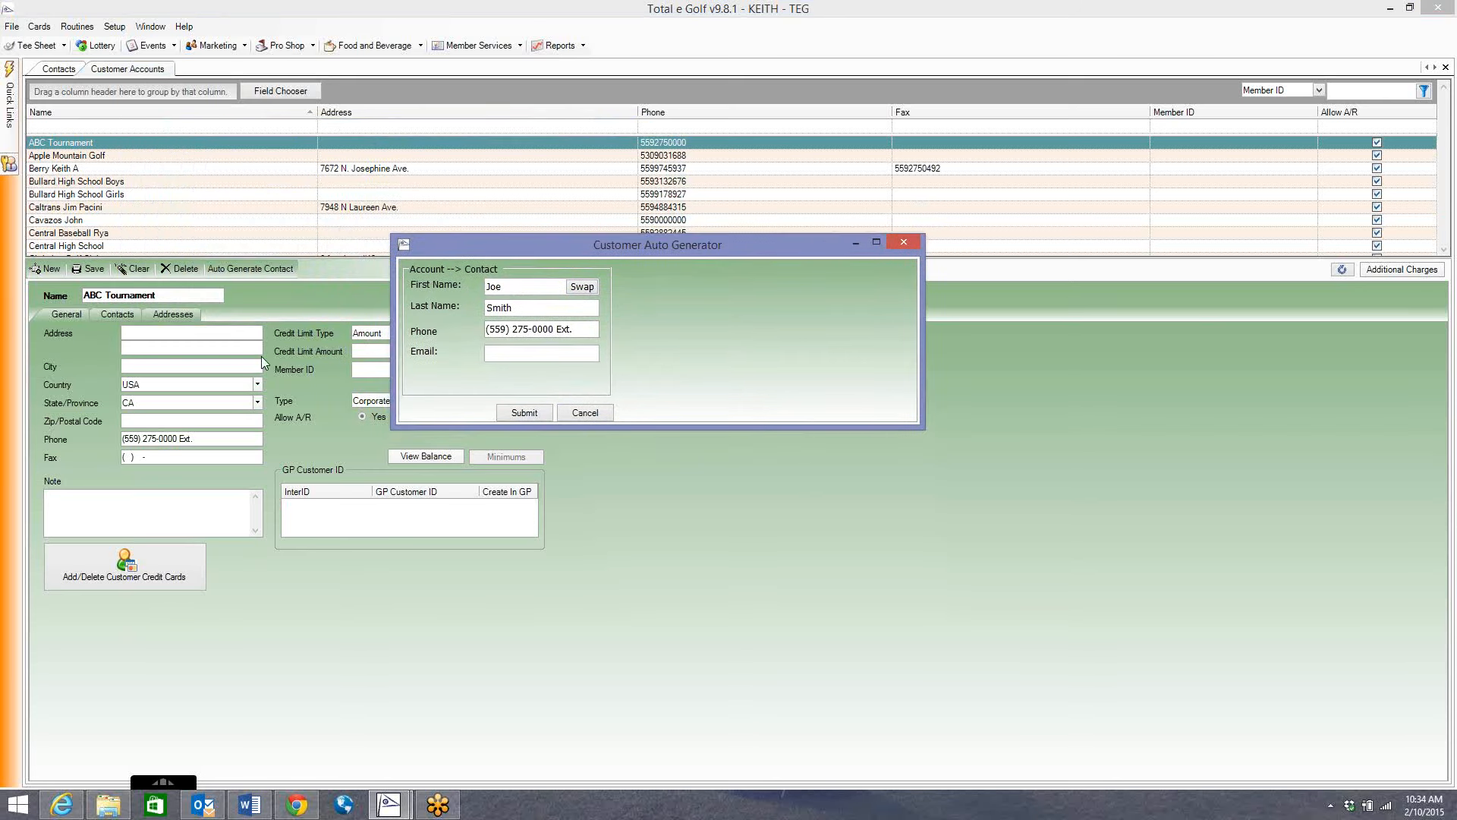
pyautogui.click(531, 411)
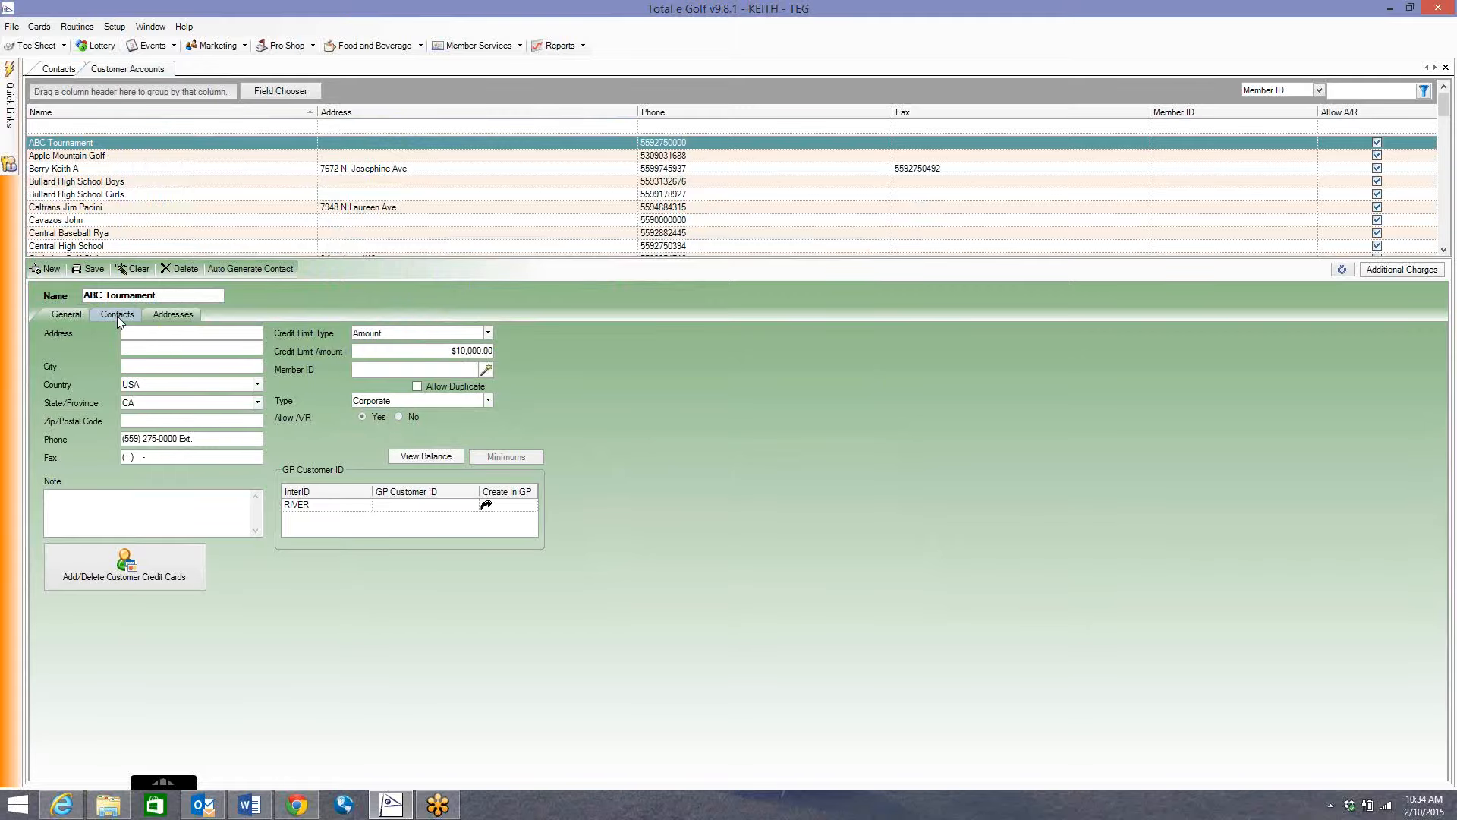
pyautogui.click(116, 316)
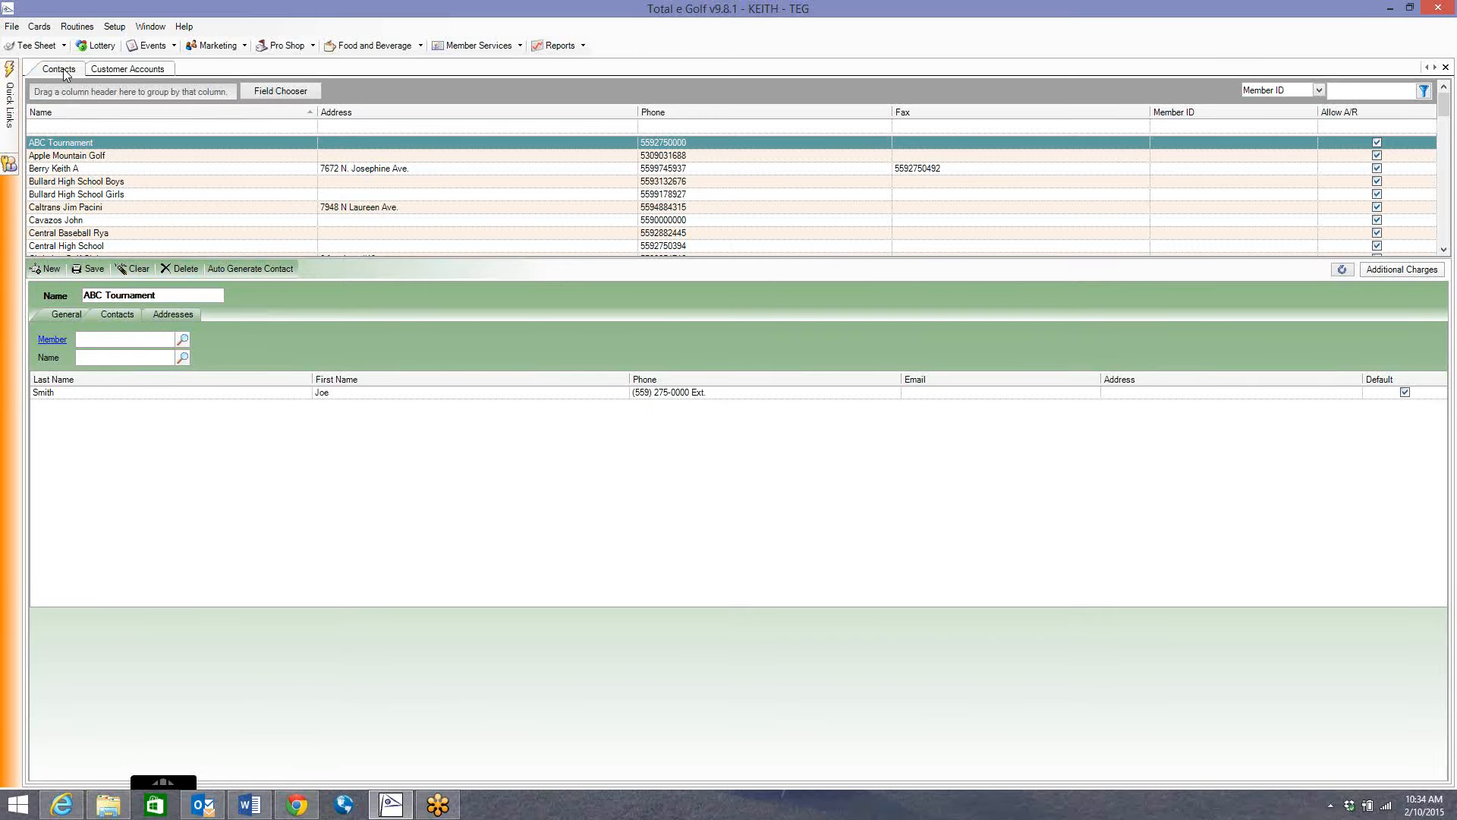
pyautogui.click(125, 69)
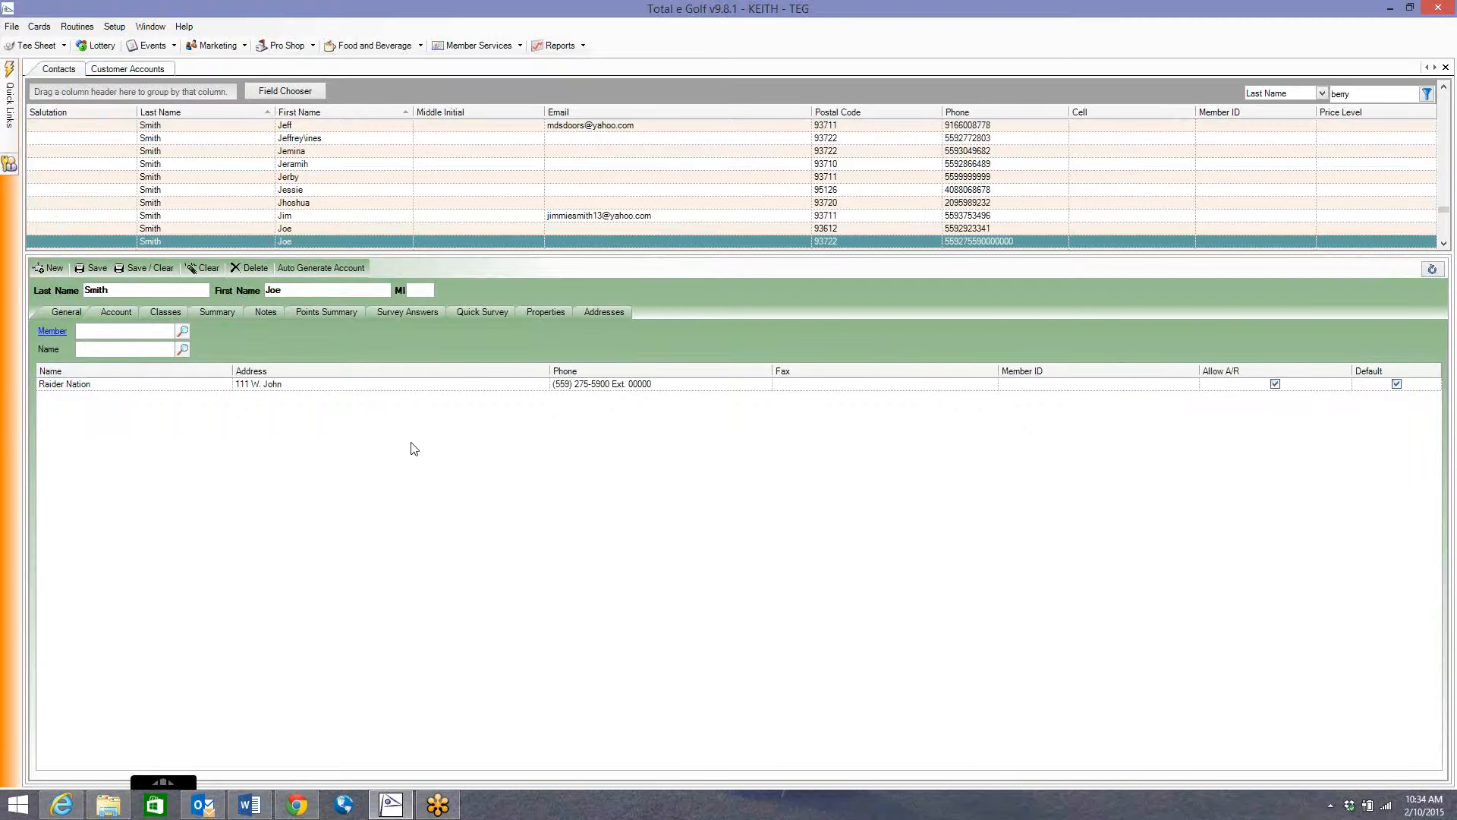
# Close the existing Customer Accounts and Contacts cards.
pyautogui.click(127, 69)
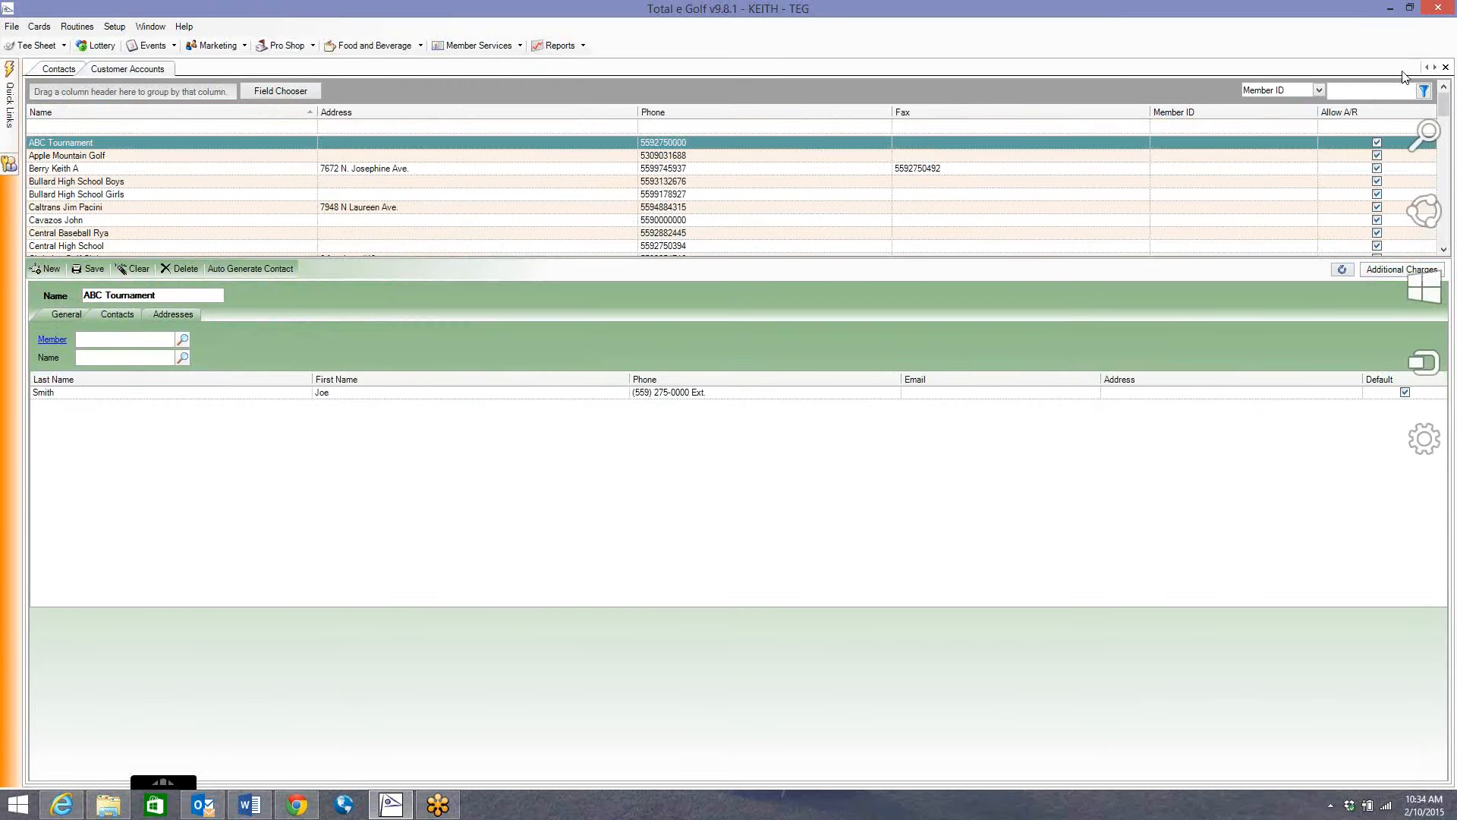
pyautogui.click(1445, 68)
pyautogui.click(1445, 69)
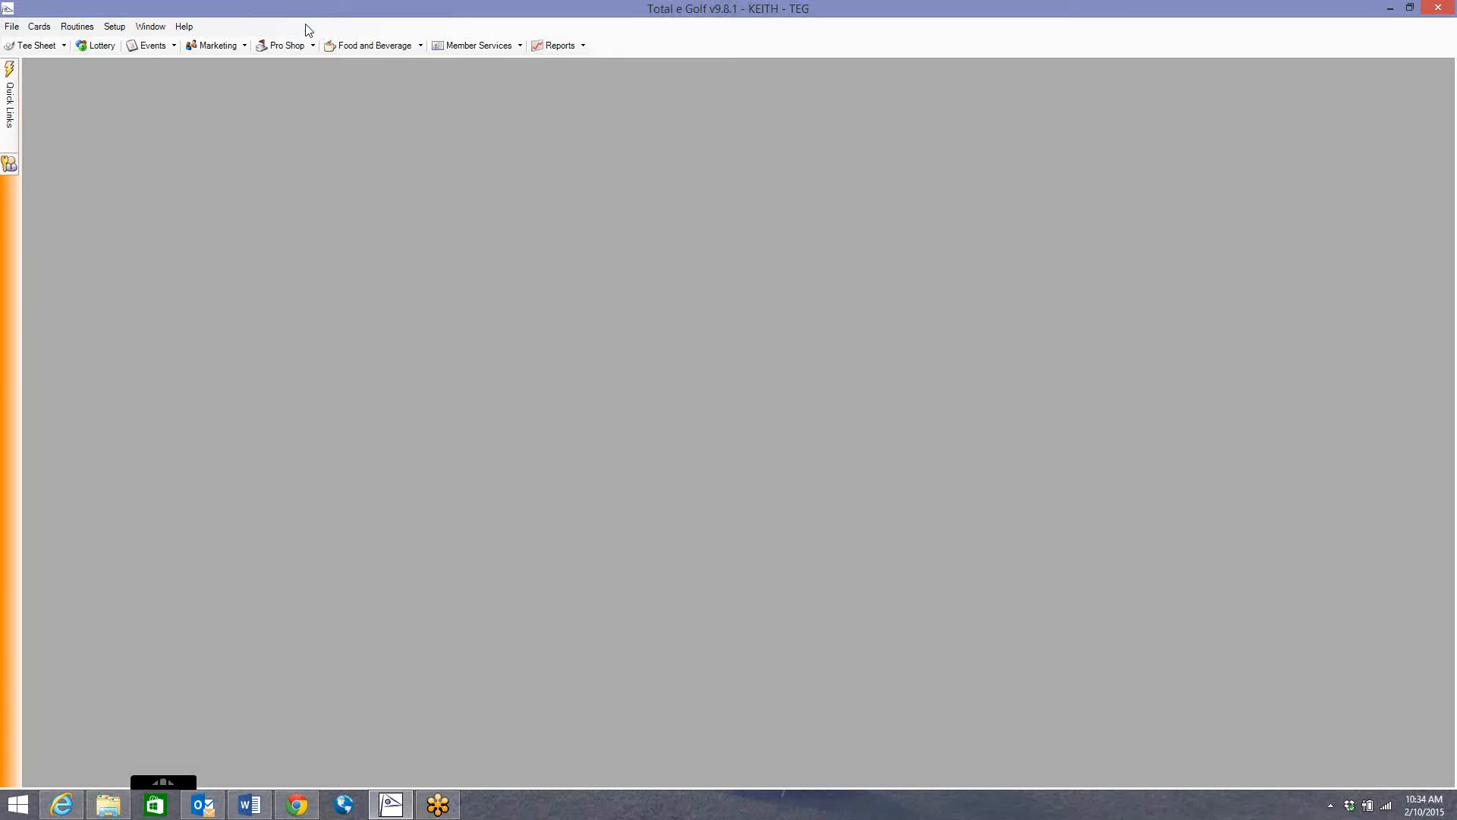
# Reopen the Contacts card from Cards > Member Services.
pyautogui.click(38, 27)
pyautogui.moveTo(109, 135)
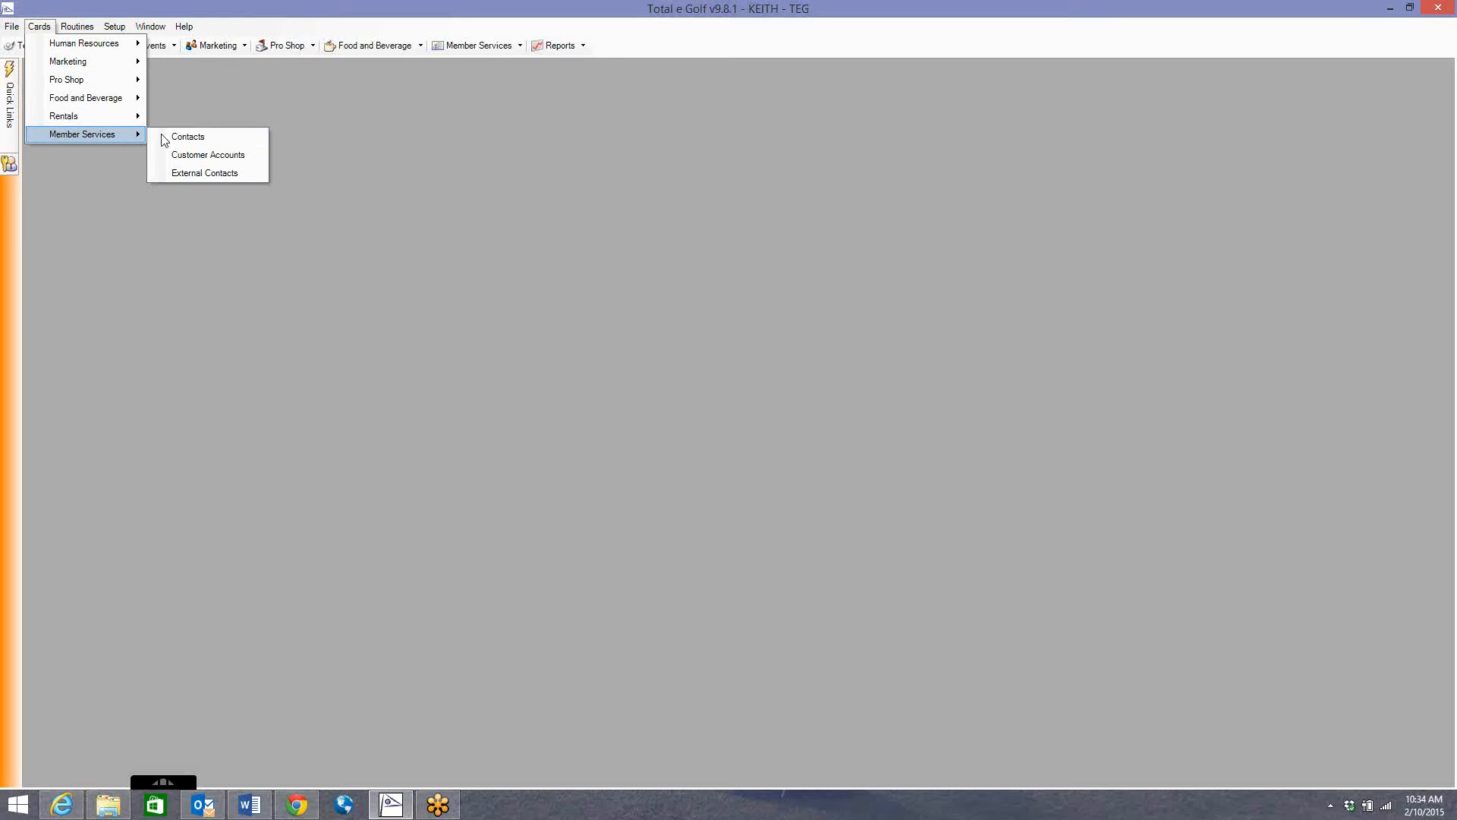
pyautogui.click(193, 138)
pyautogui.click(39, 26)
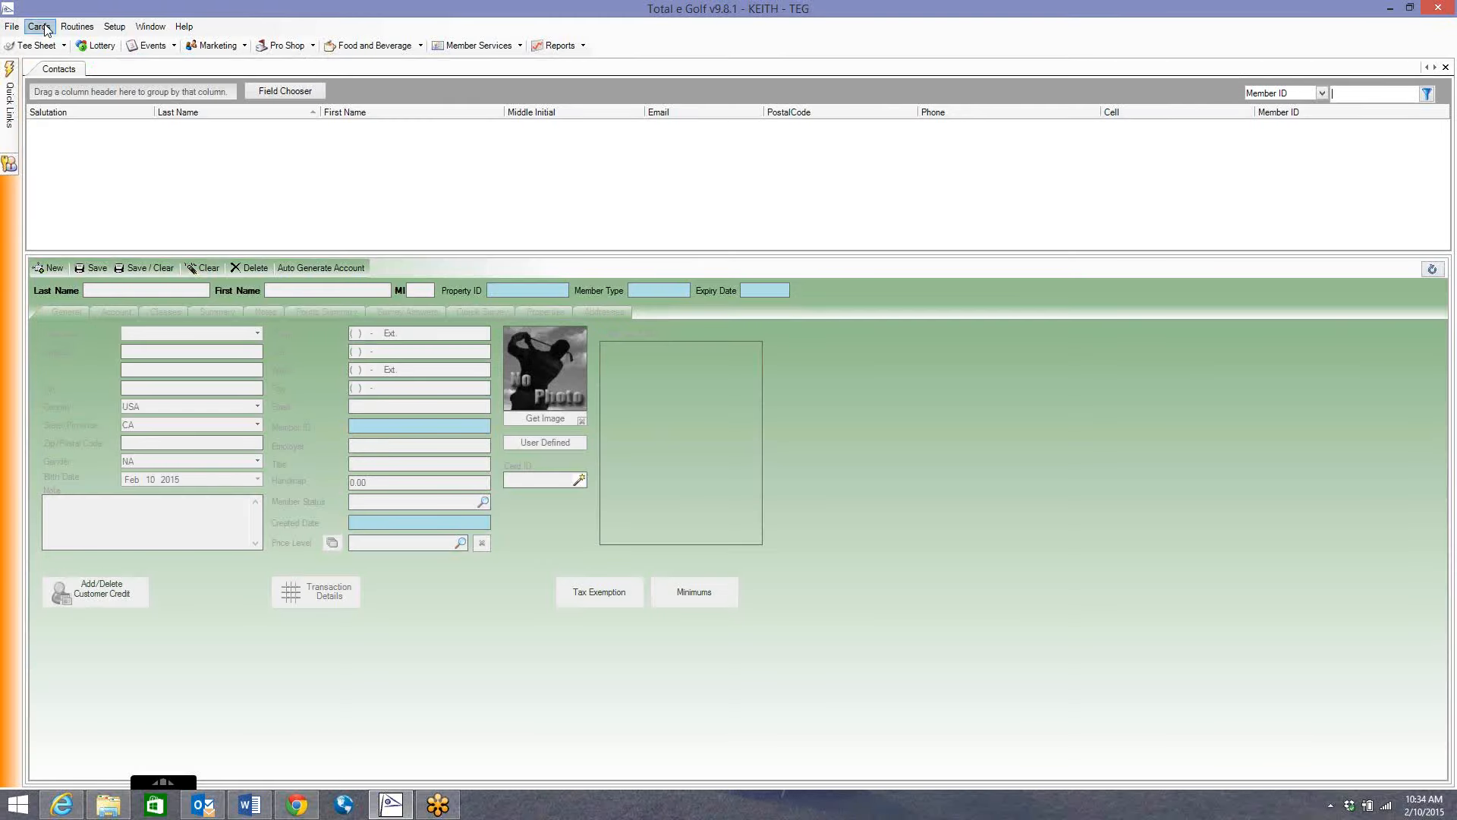
pyautogui.moveTo(107, 134)
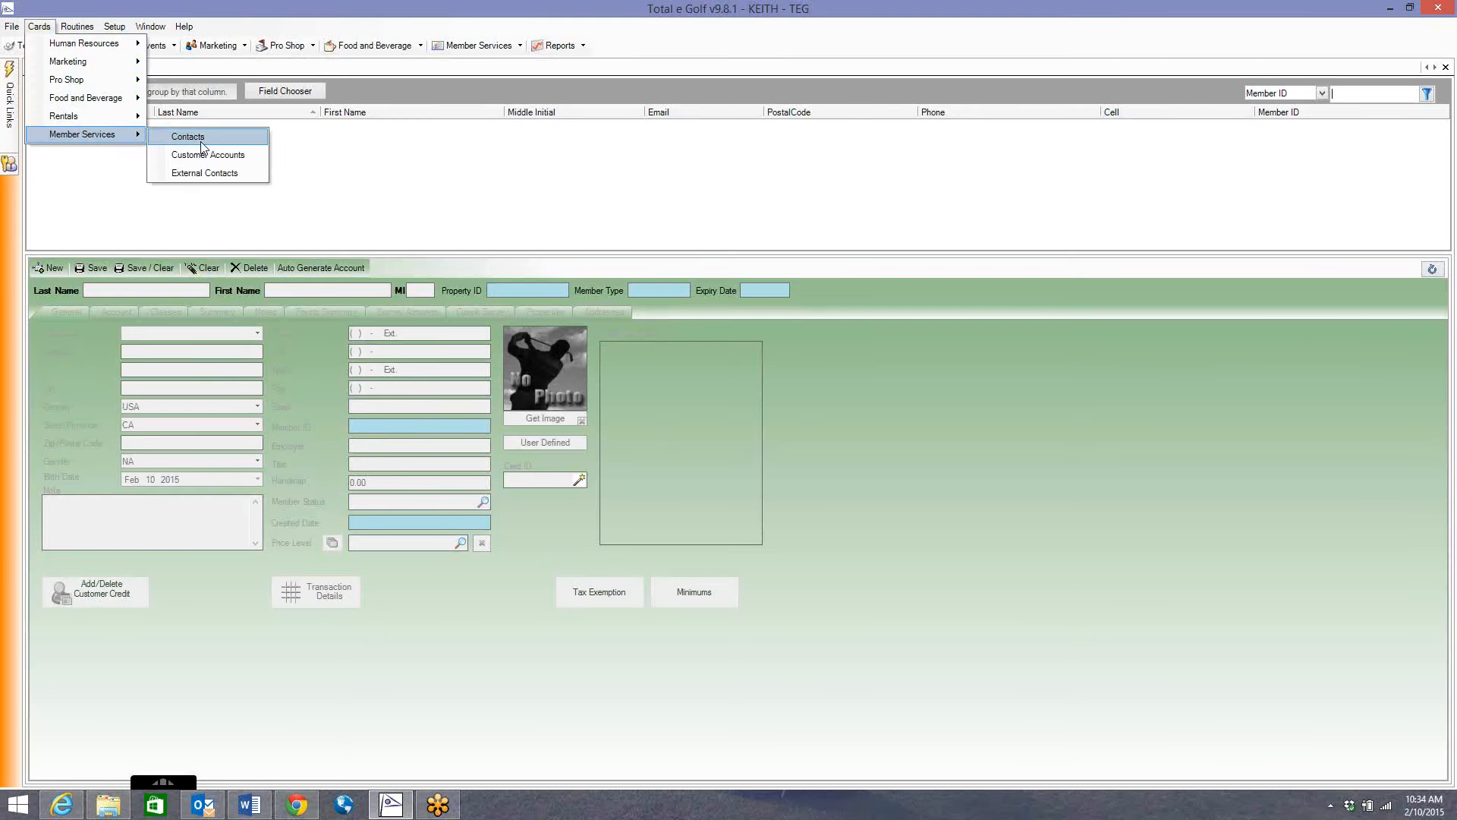
pyautogui.click(208, 138)
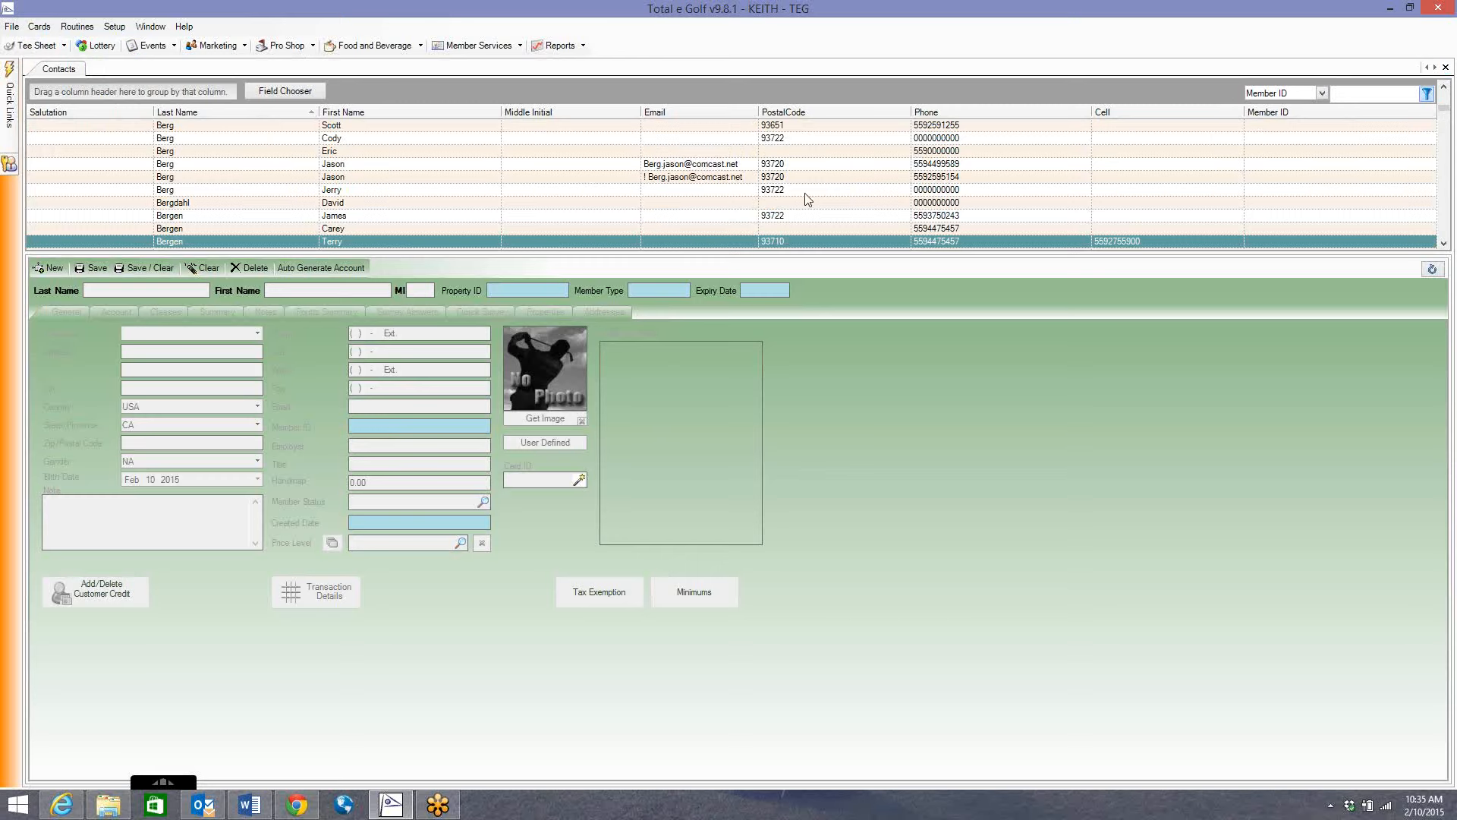
# Open a fresh Customer Accounts card and finish on its blank account form.
pyautogui.click(40, 29)
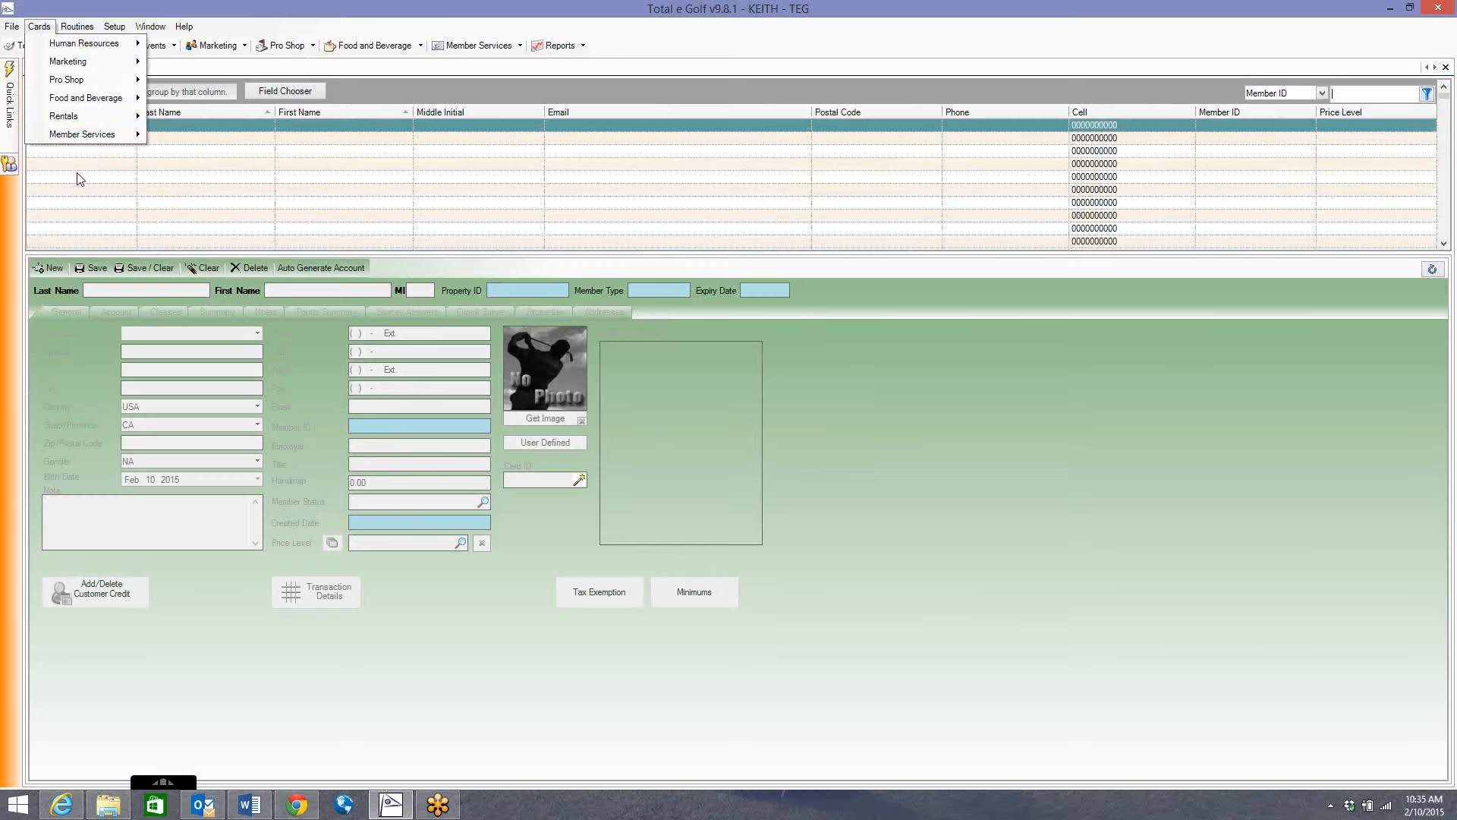
pyautogui.moveTo(84, 135)
pyautogui.click(223, 159)
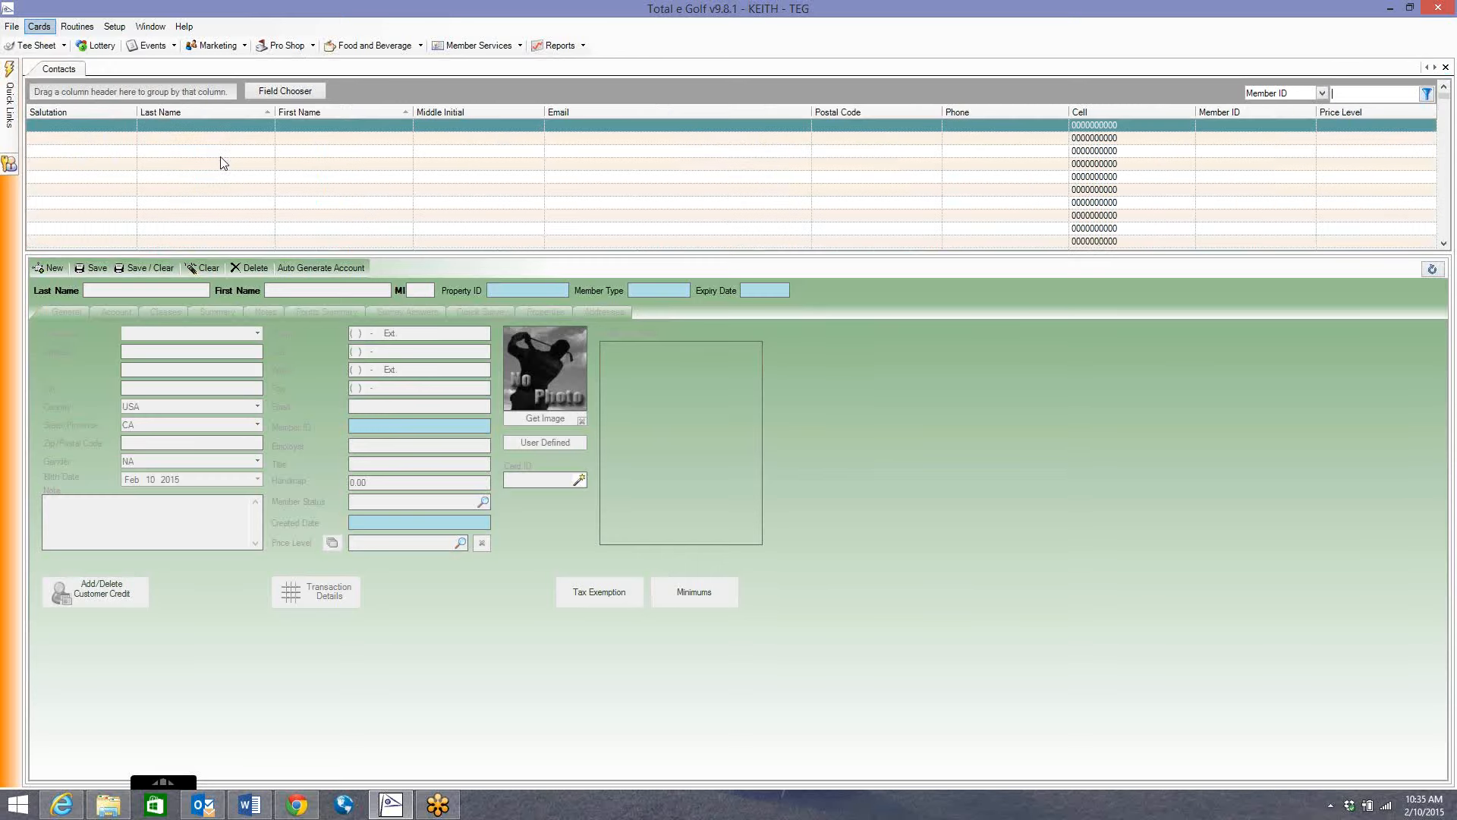
pyautogui.click(70, 71)
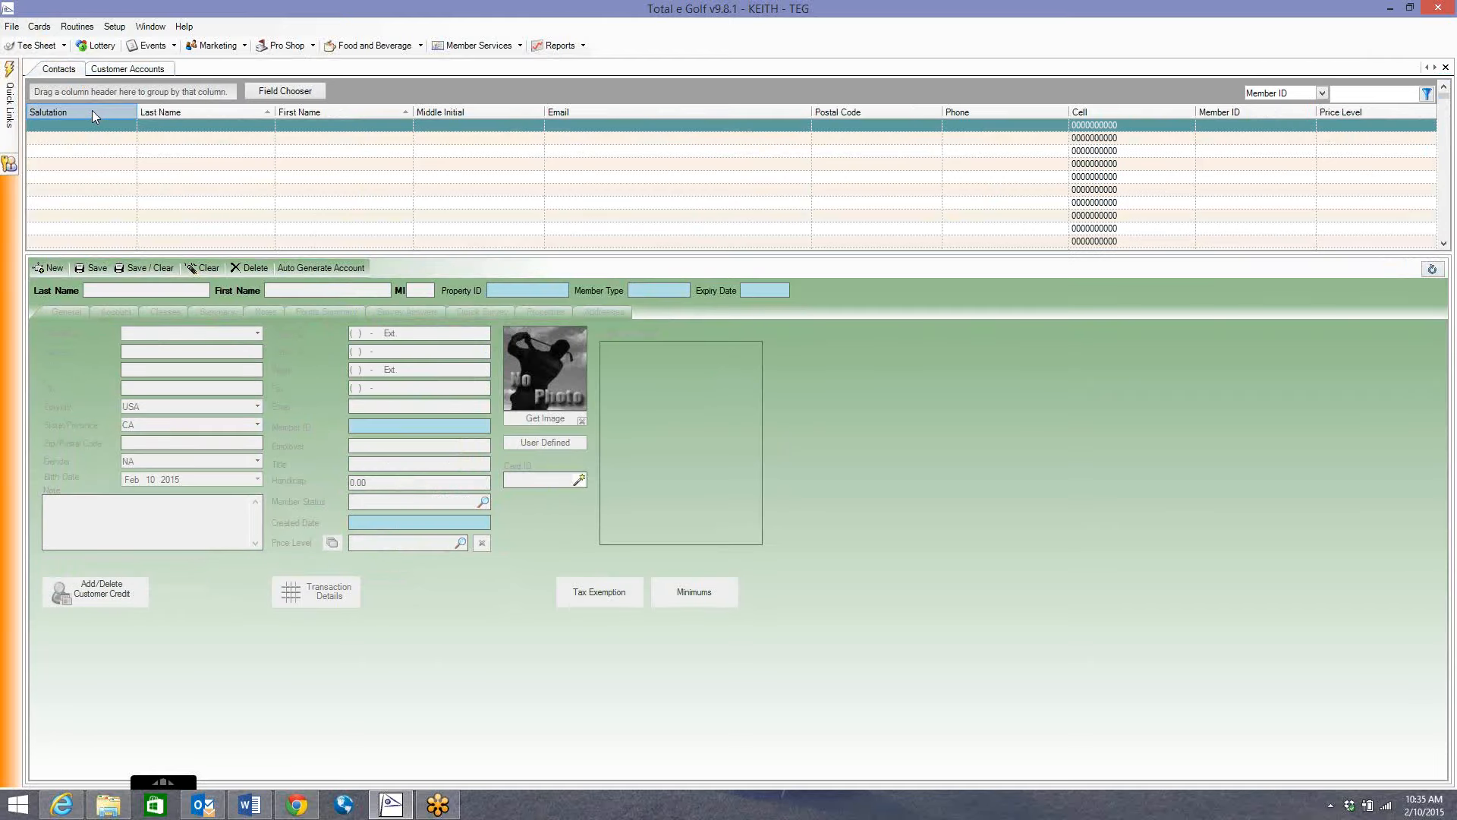
pyautogui.click(123, 70)
pyautogui.click(63, 71)
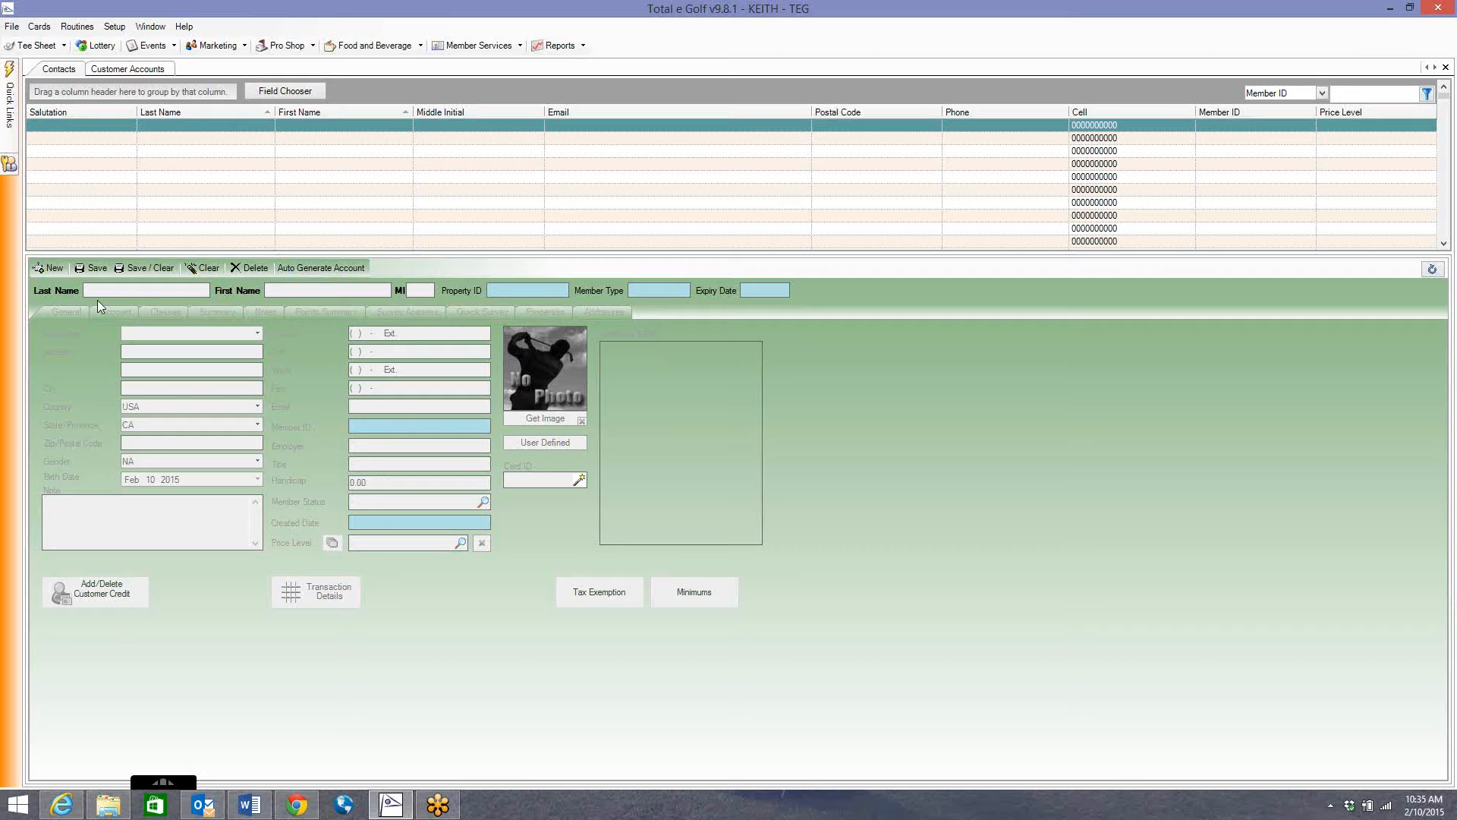
pyautogui.click(149, 71)
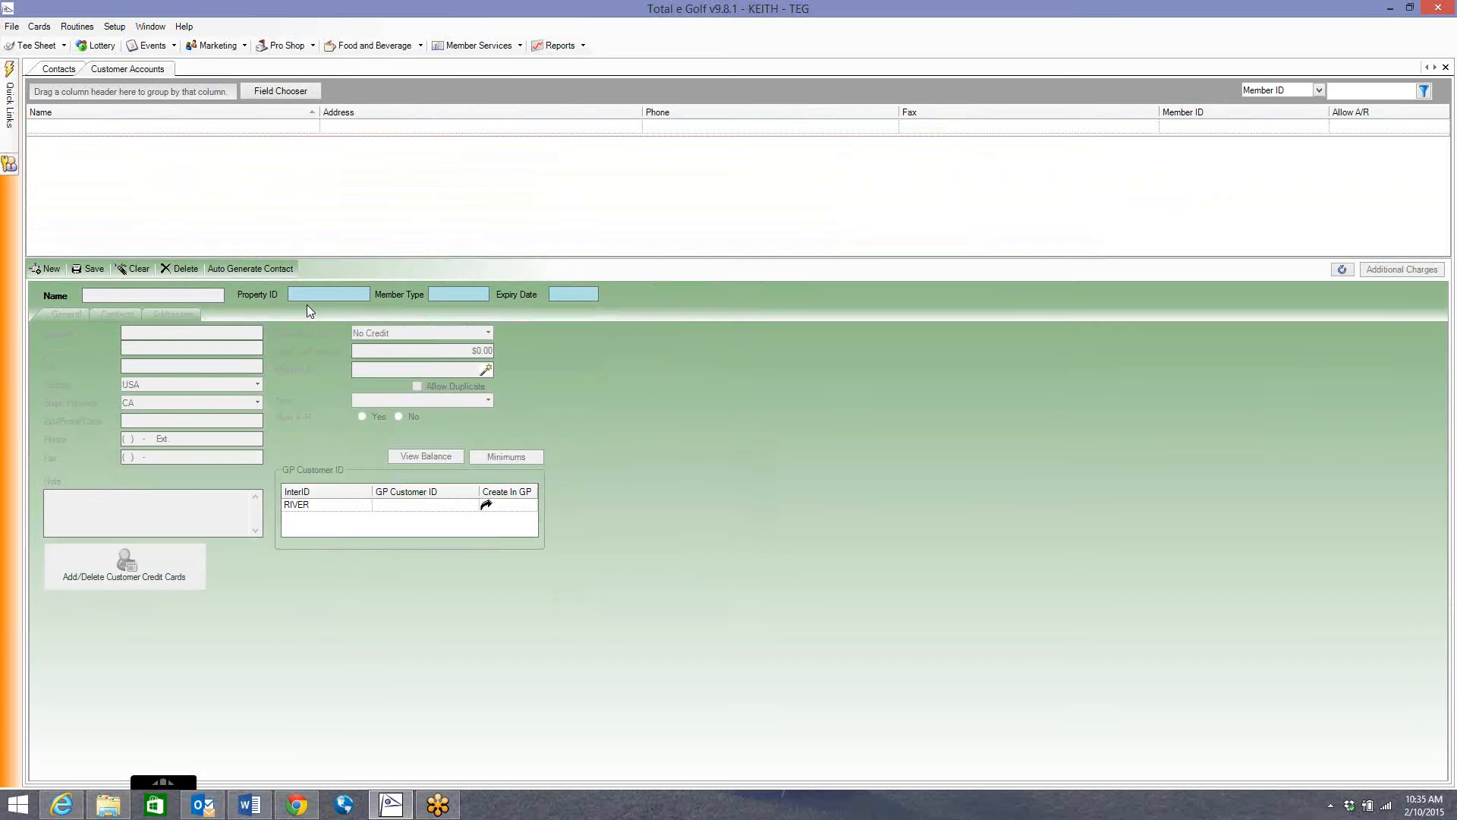